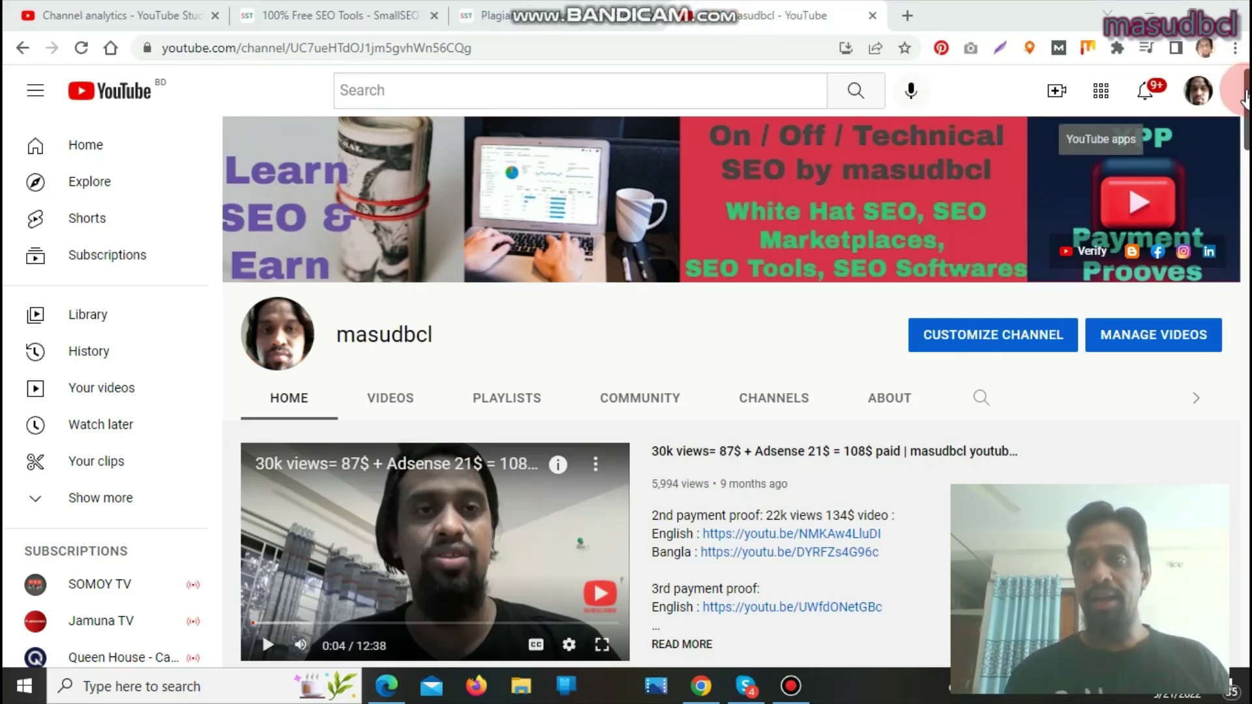
Look through the channel's Youtube Payment Proof videos and its Small SEO Tools playlist.
drag(1247, 101, 1247, 165)
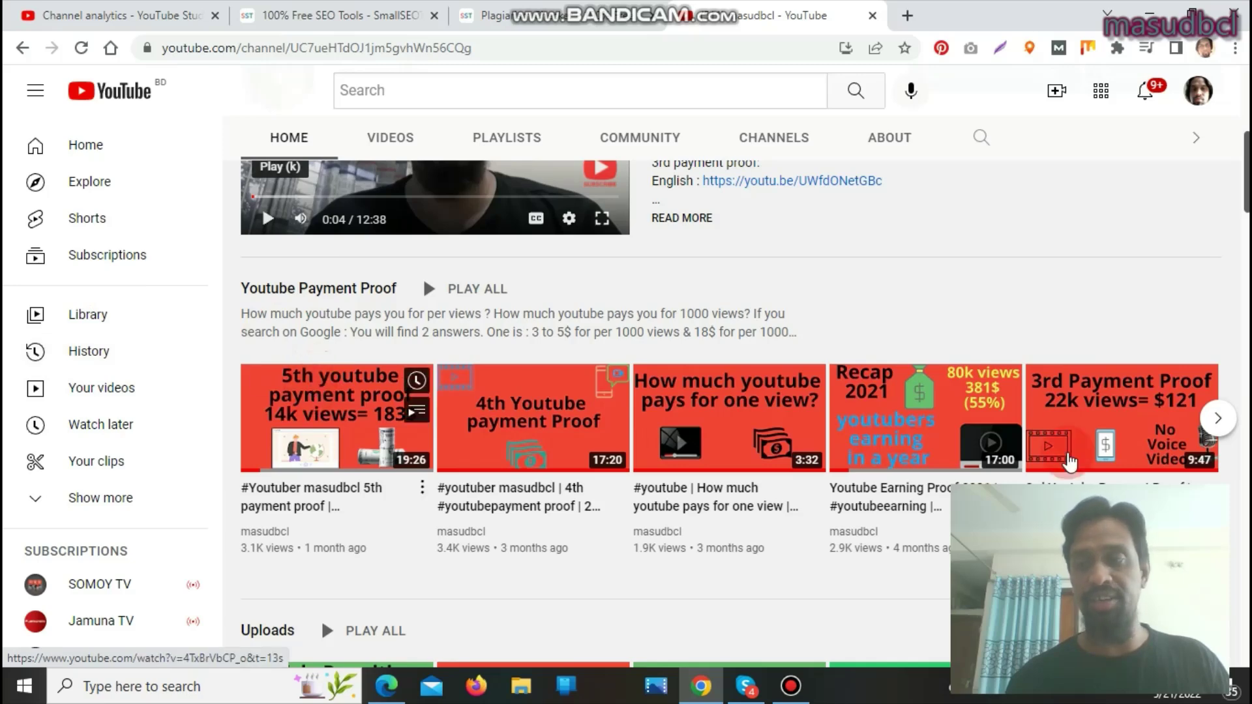
click(1220, 418)
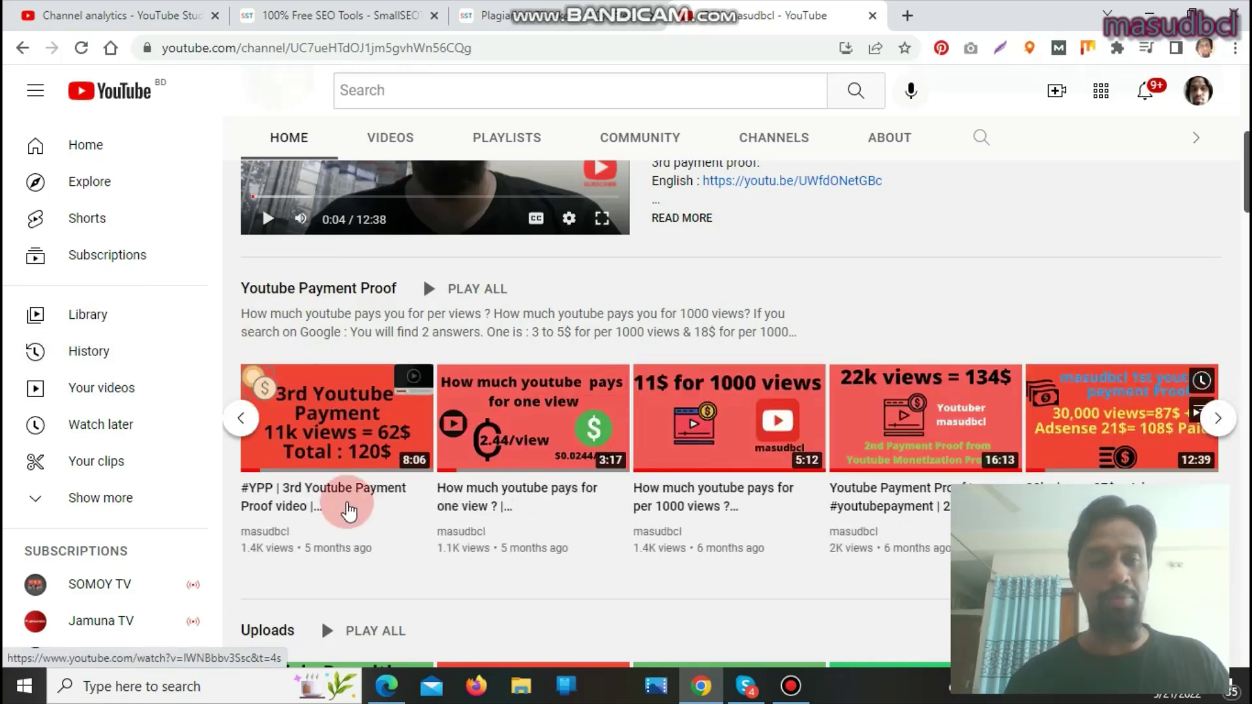
click(240, 418)
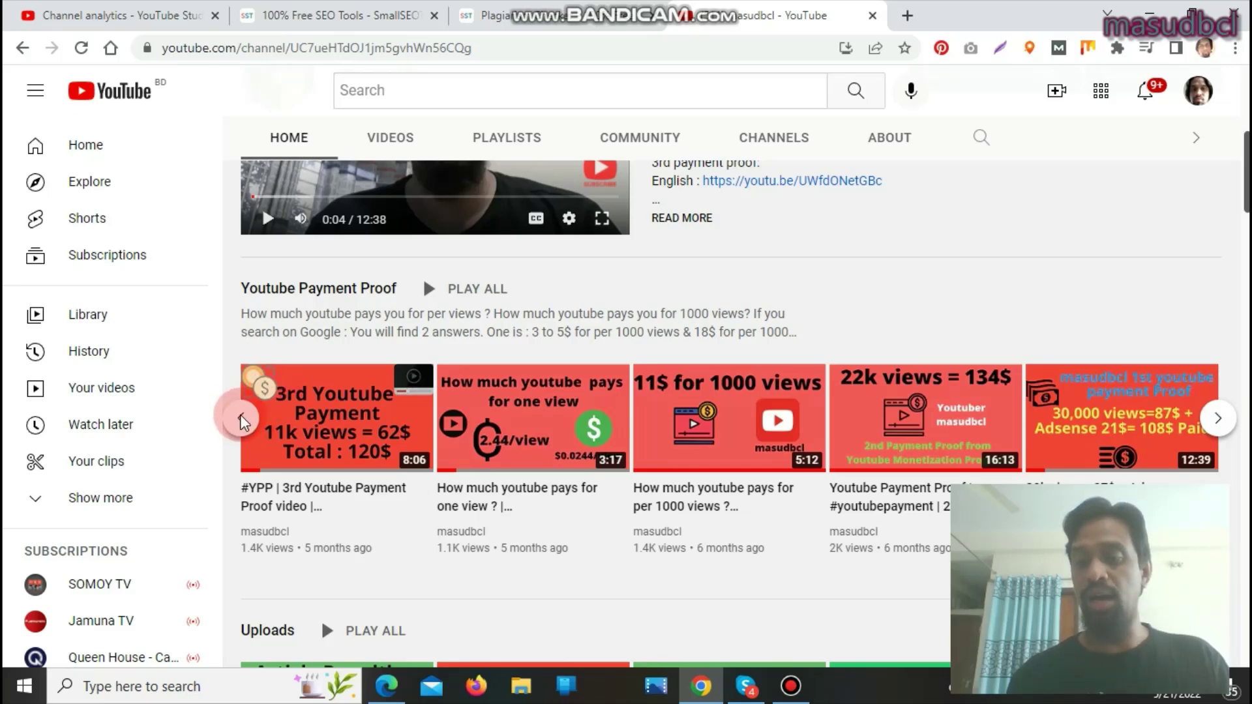
drag(1246, 179, 1246, 324)
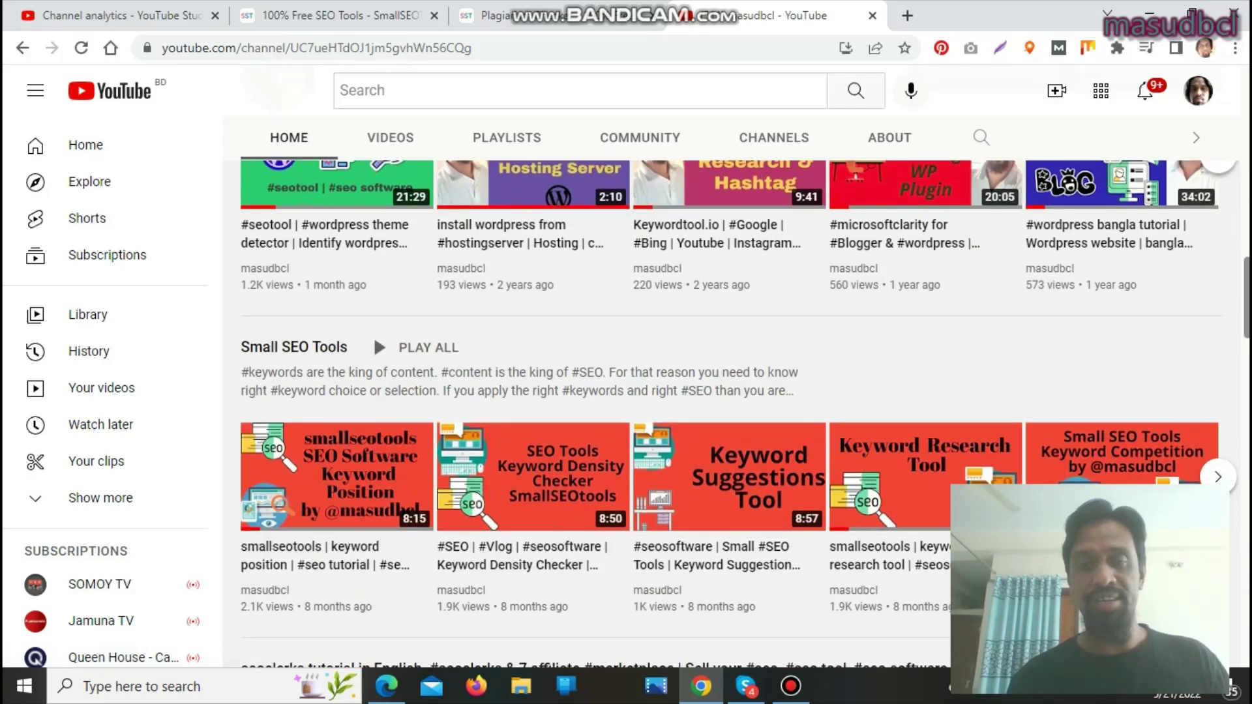
scroll(374, 336, down, 1)
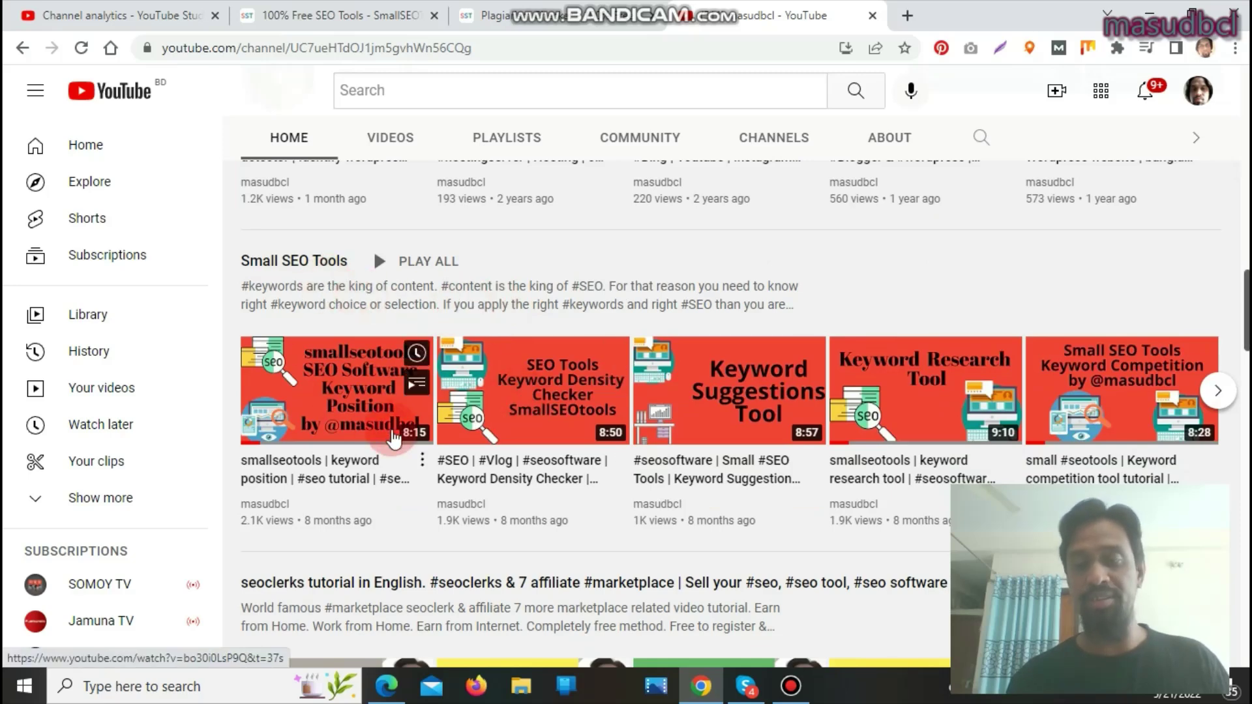
mouse_move(763, 405)
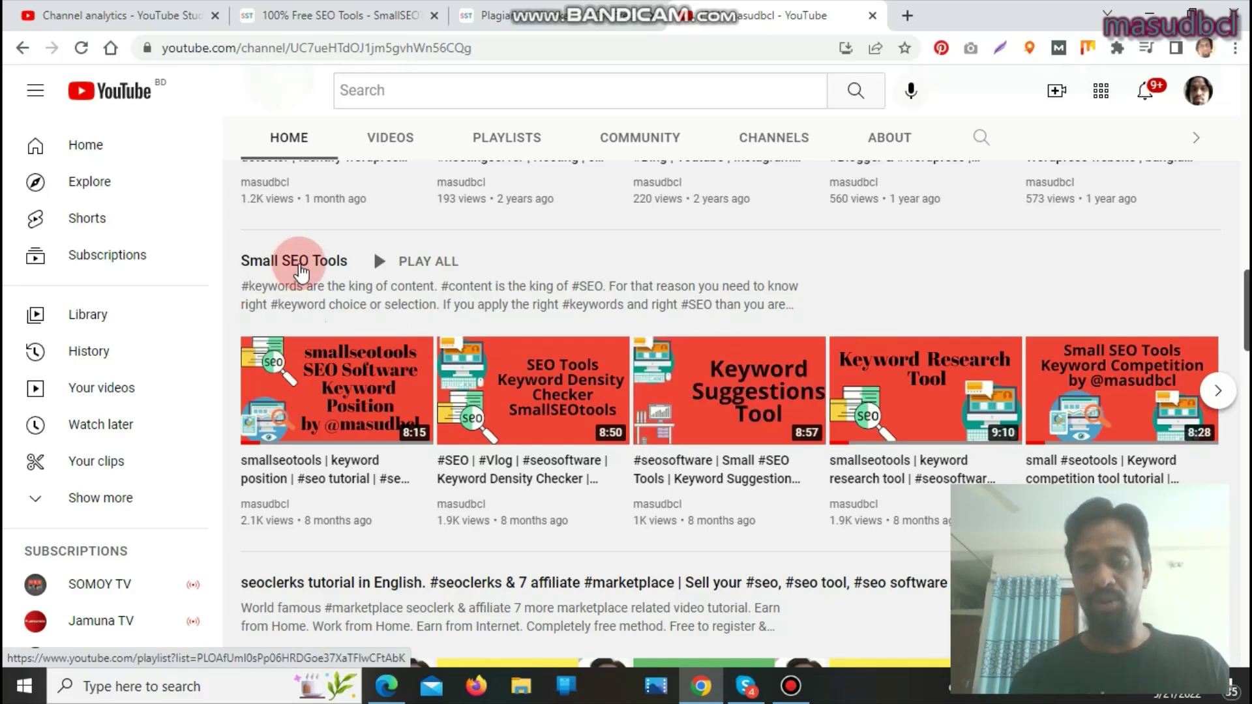
mouse_move(508, 6)
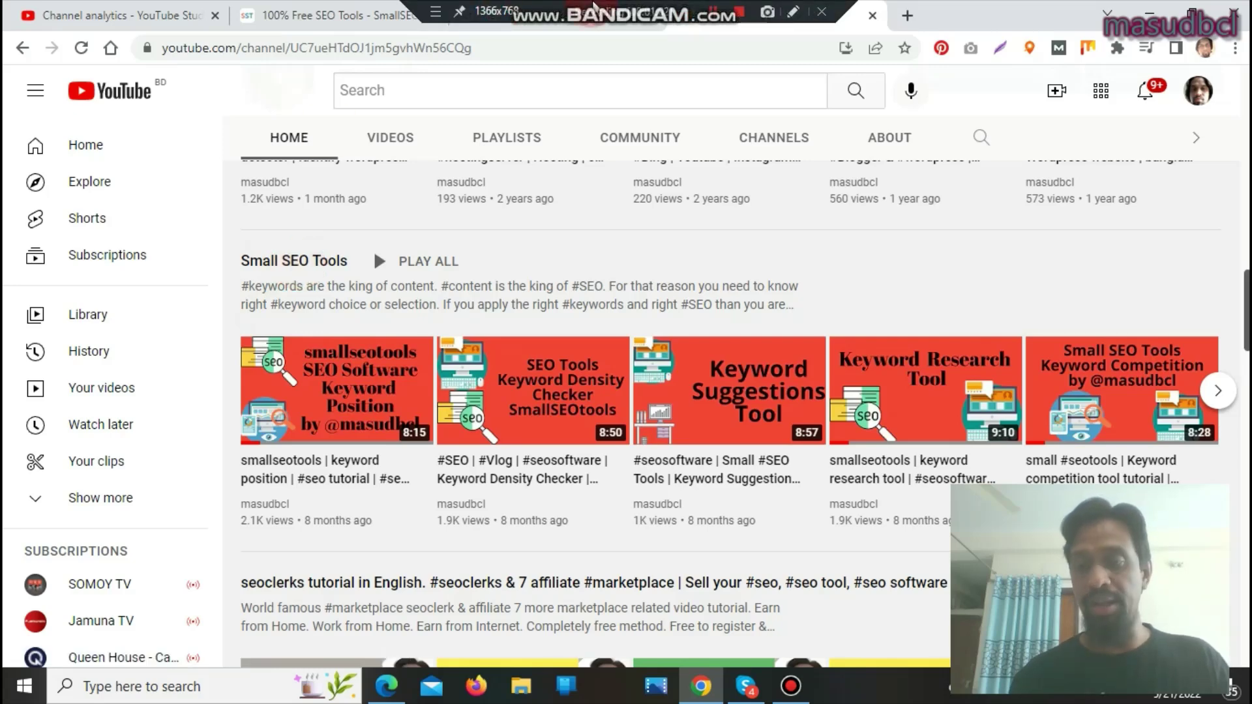
Switch to the SmallSEOTools home page and look over its text analysis, keyword and backlink tools.
click(326, 20)
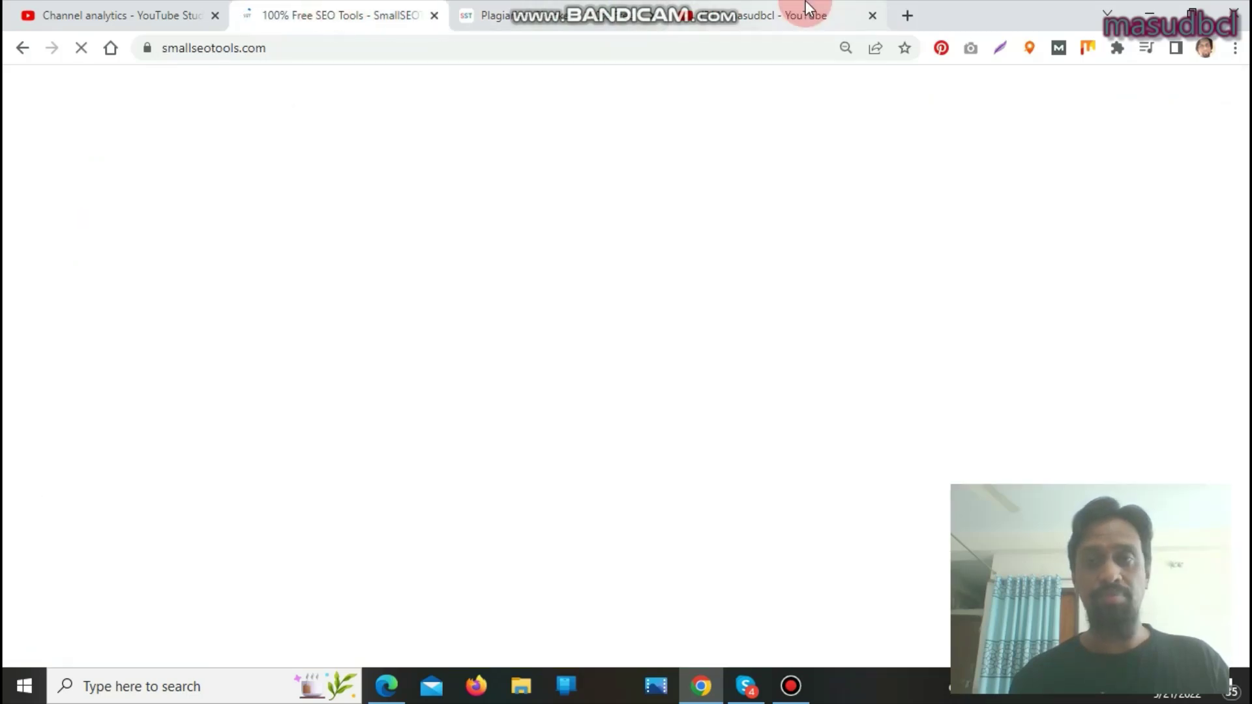
mouse_move(808, 8)
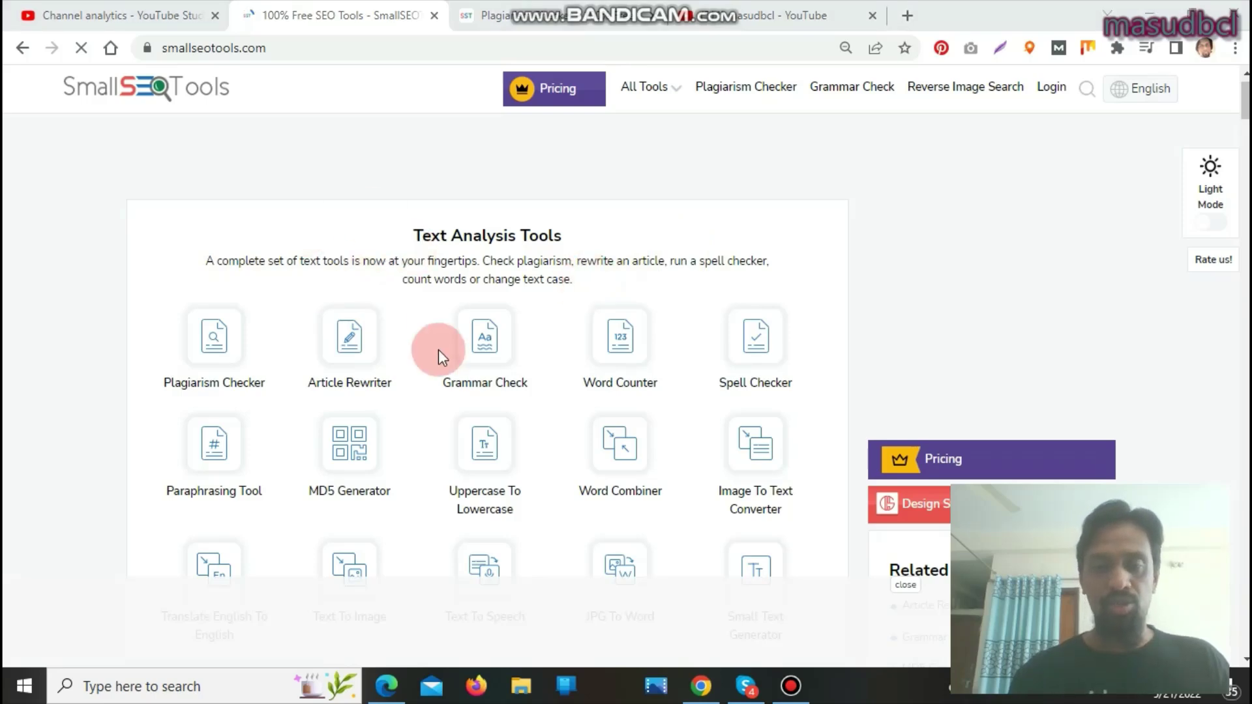
mouse_move(714, 8)
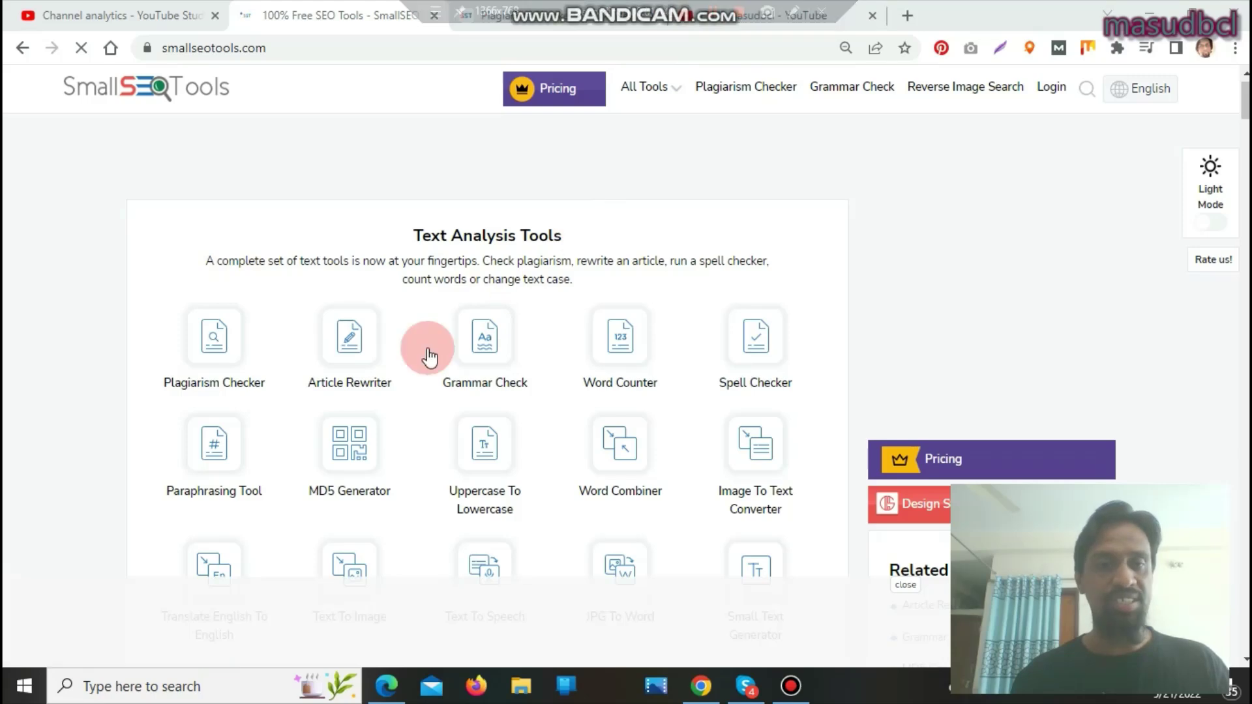
click(1246, 101)
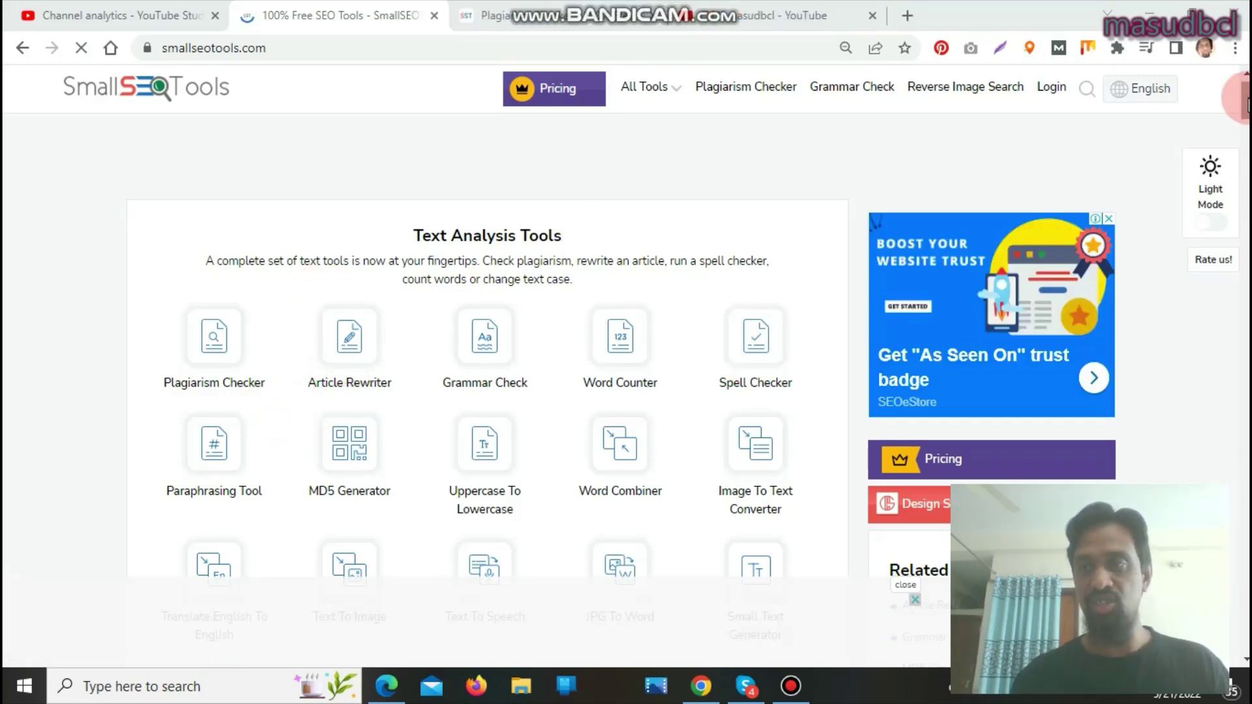
drag(1246, 107, 1245, 218)
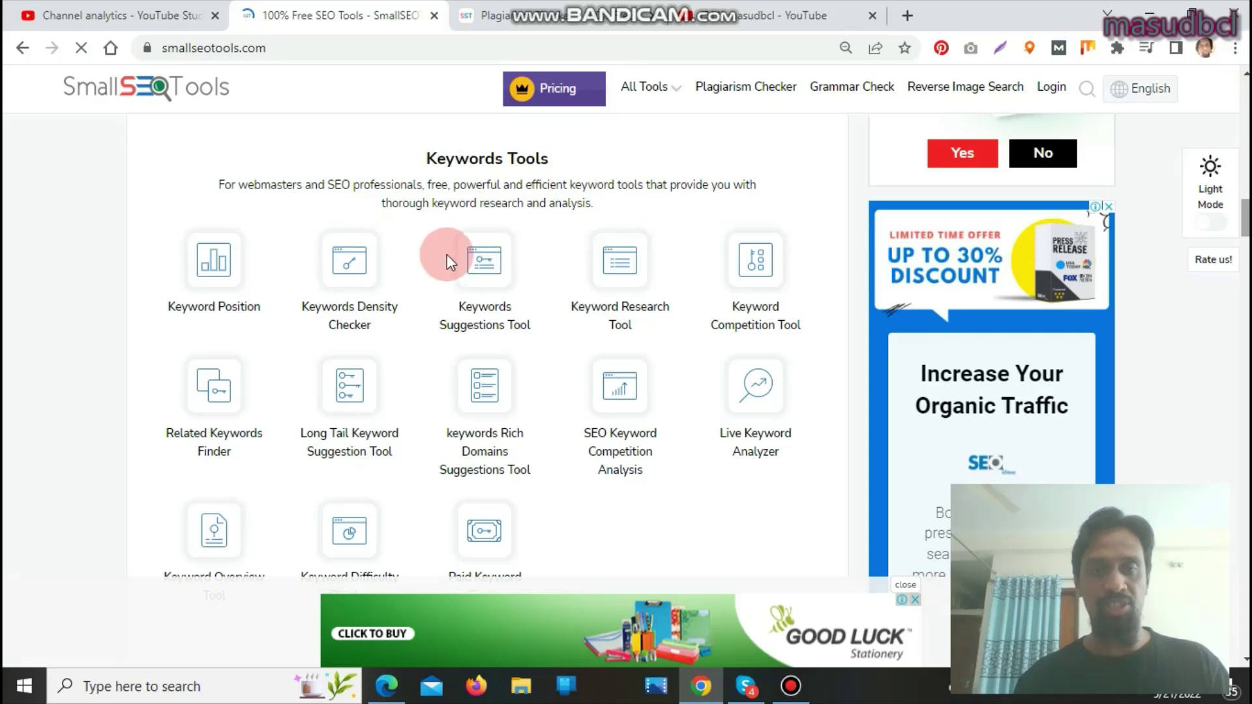
scroll(487, 346, down, 10)
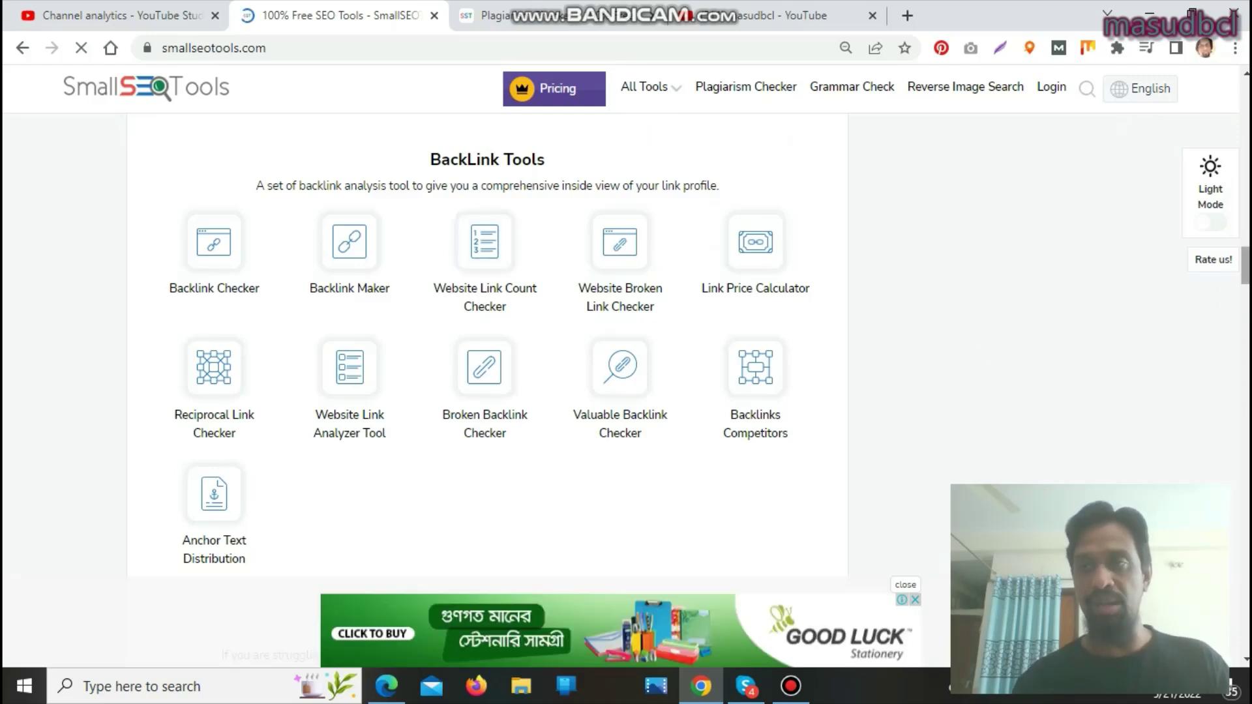
scroll(487, 346, up, 15)
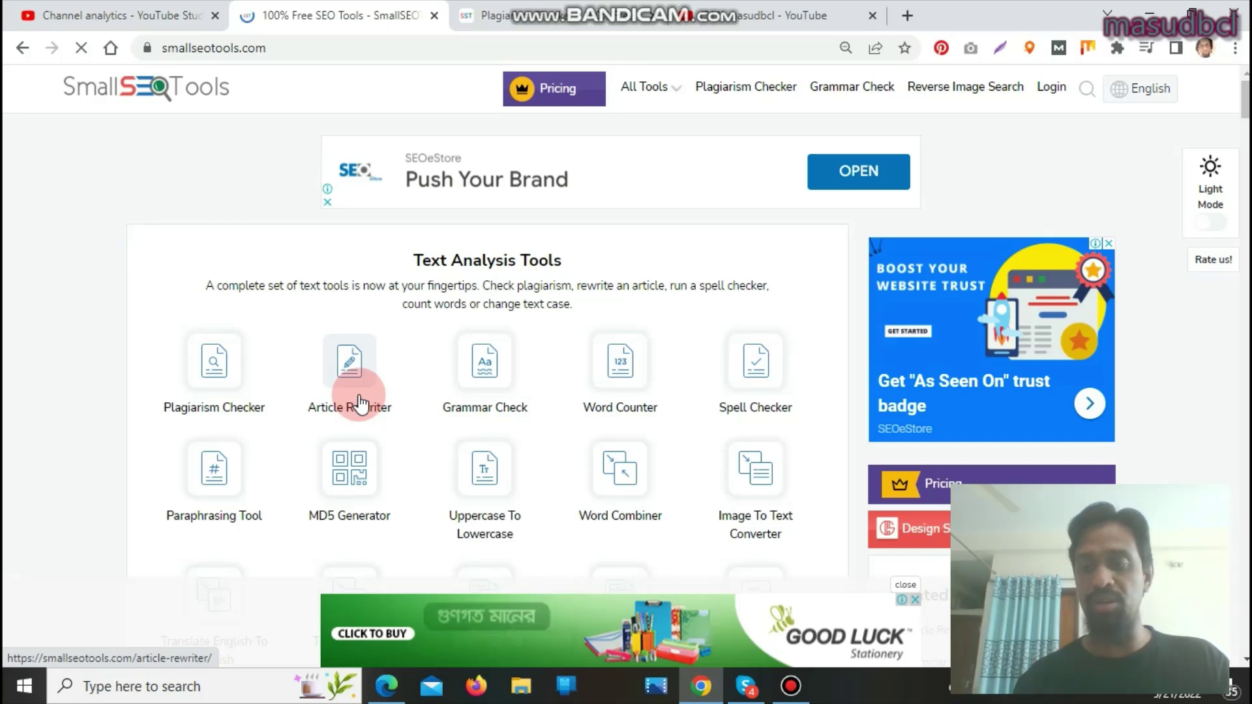
Switch to the Plagiarism Checker page and review its text and URL inputs, feature list and the section on the importance of plagiarism detection.
click(525, 19)
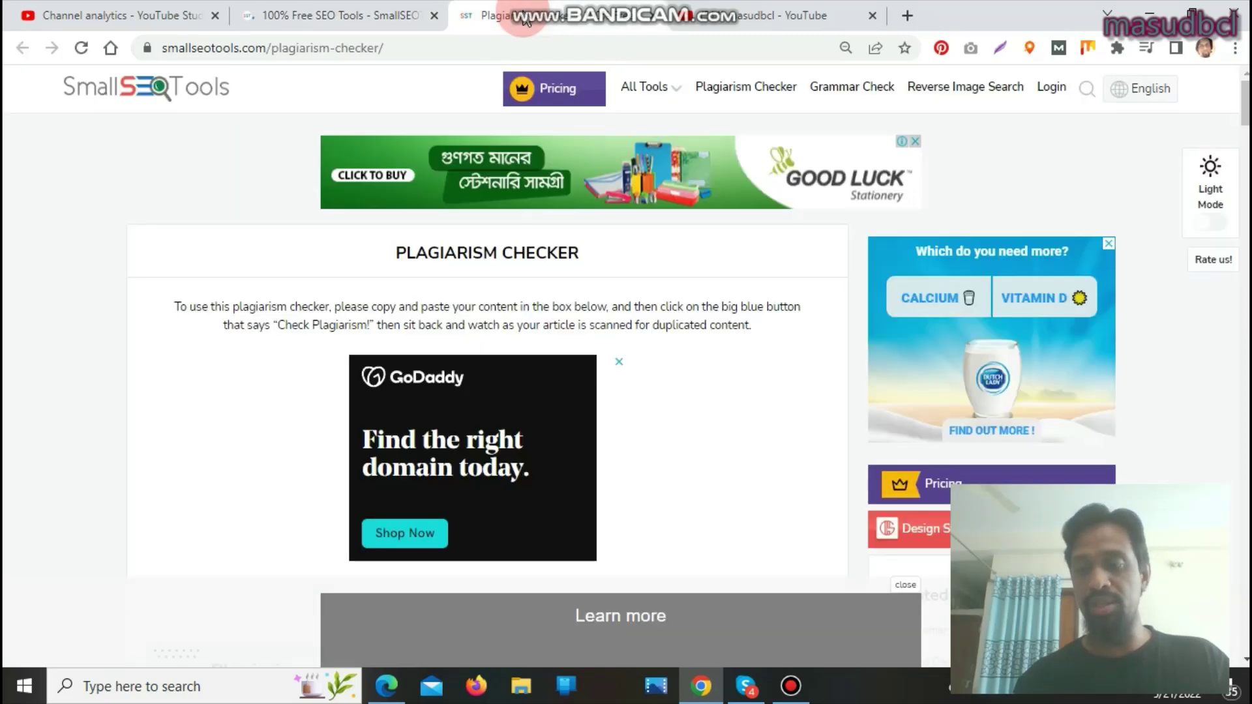
drag(1247, 105, 1247, 138)
scroll(588, 229, down, 1)
click(589, 230)
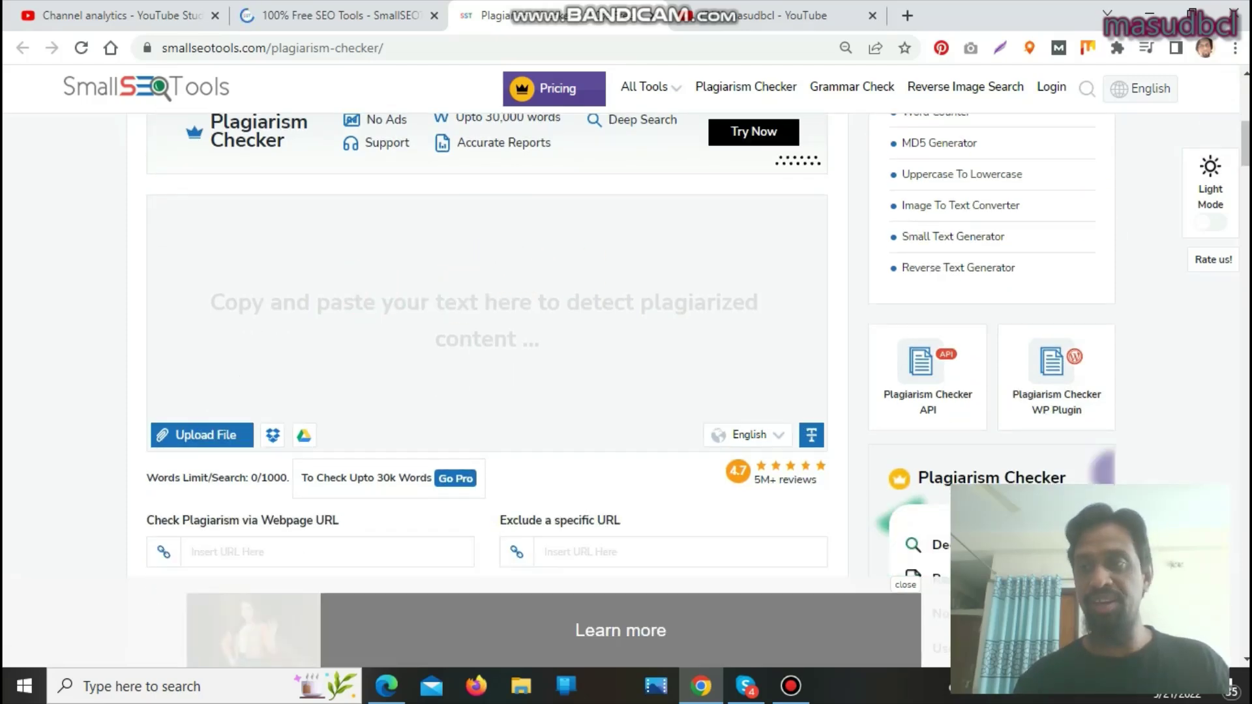
scroll(1243, 189, down, 1)
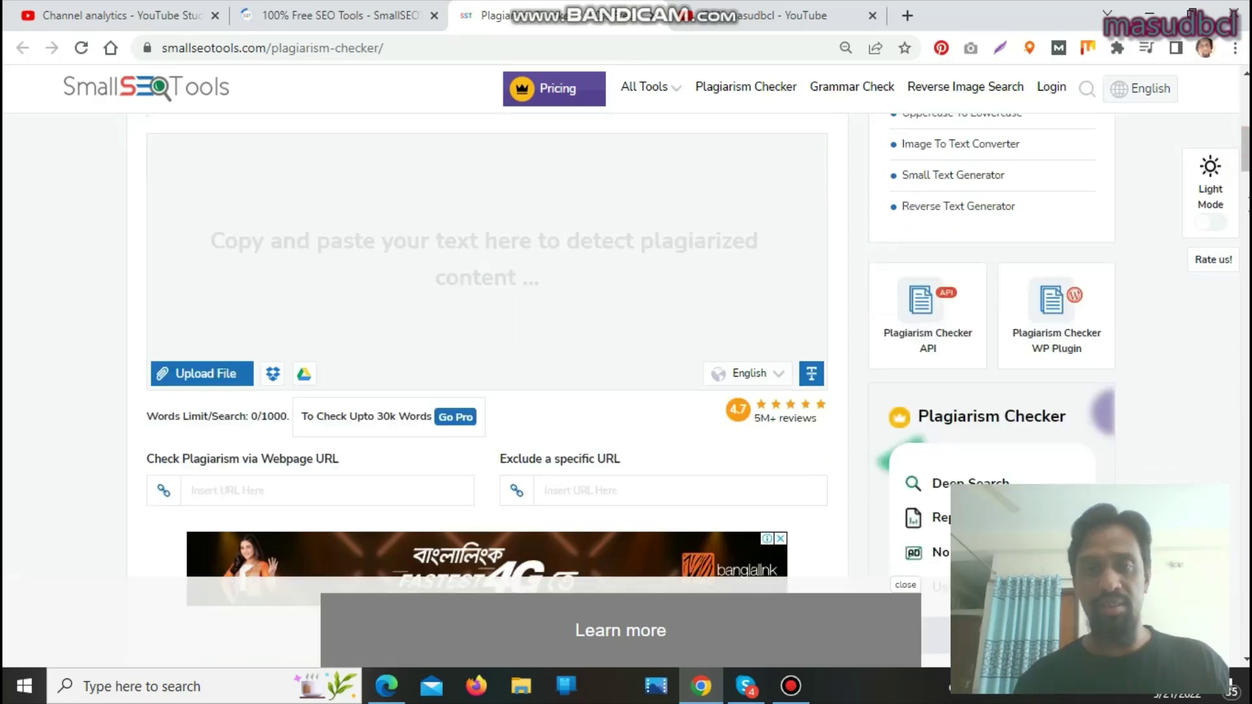
scroll(488, 345, down, 3)
scroll(1241, 176, down, 10)
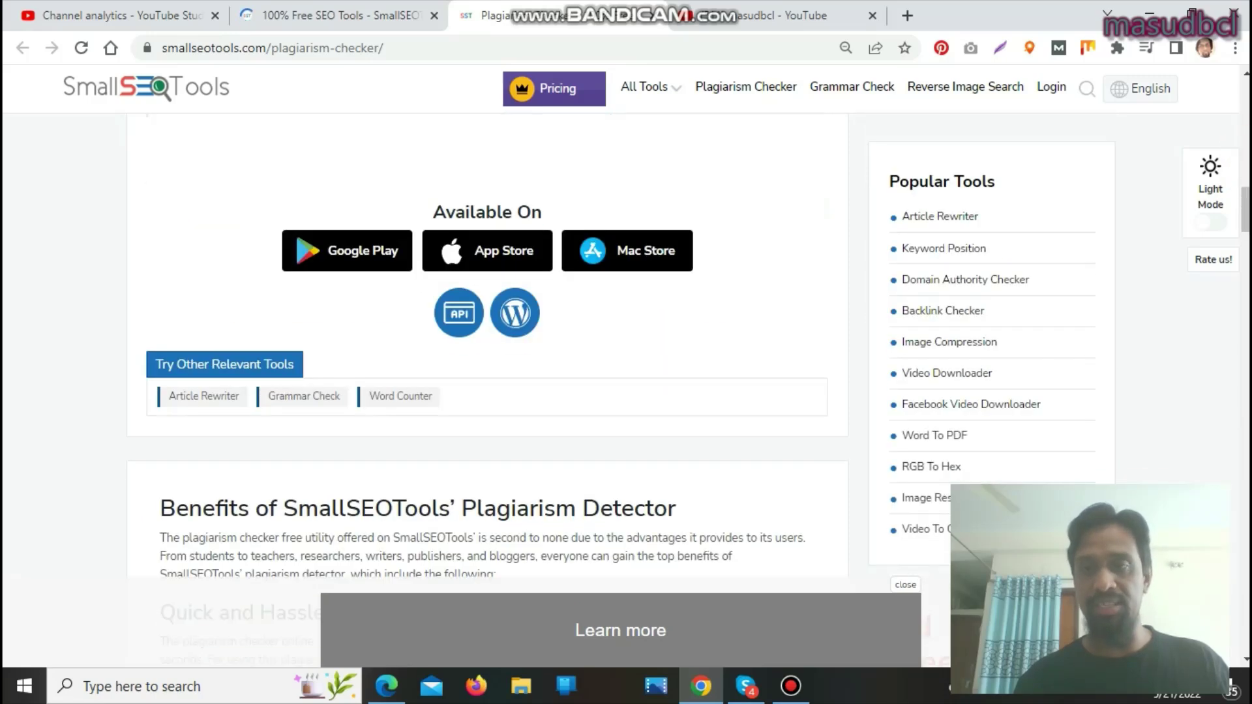
scroll(488, 346, down, 15)
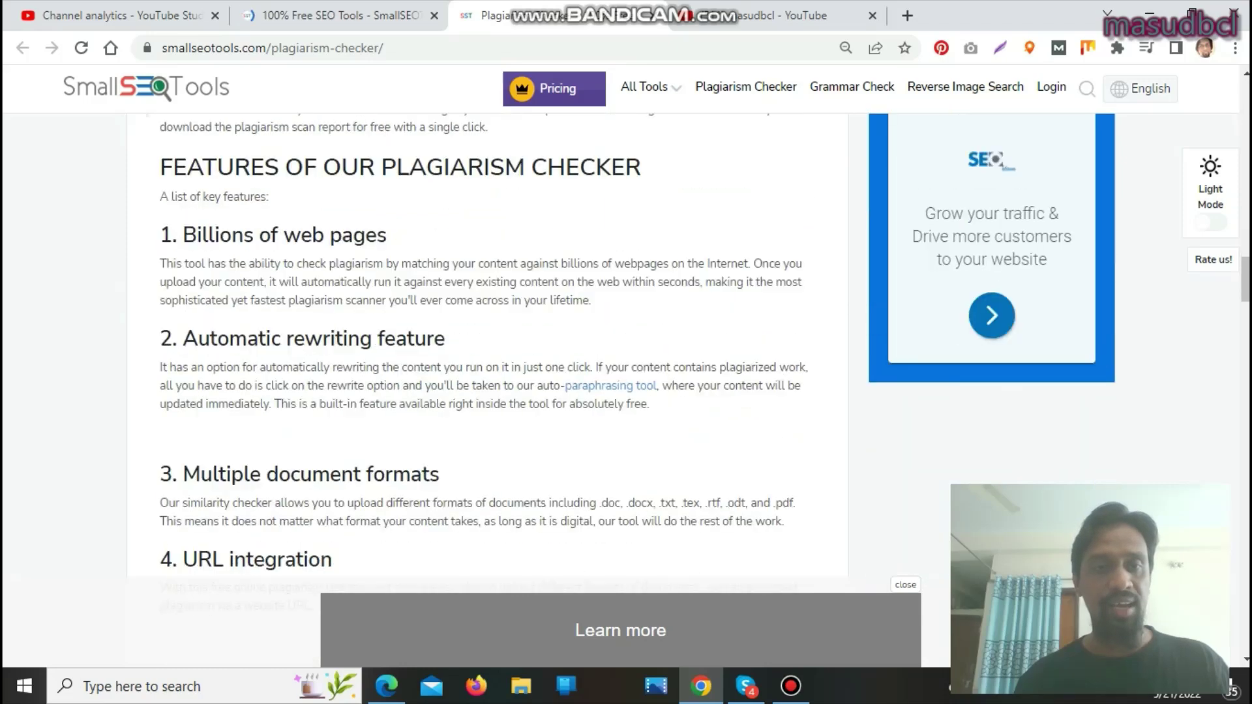
scroll(488, 346, down, 13)
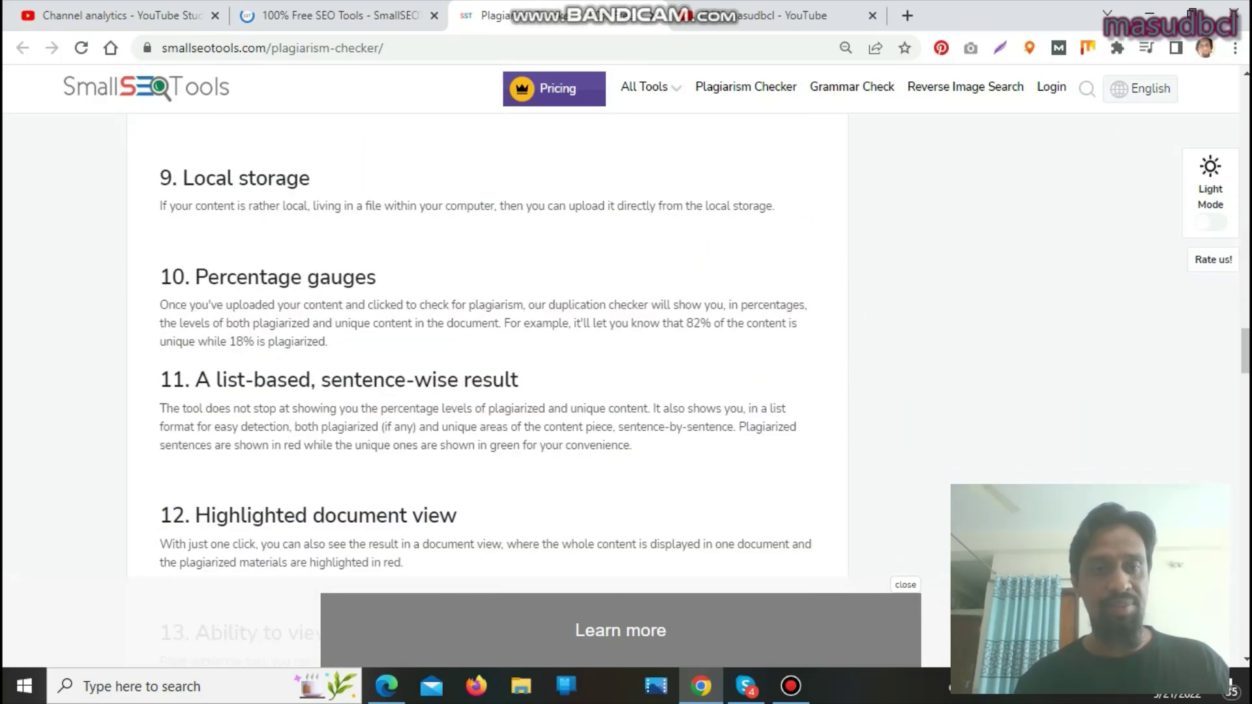
scroll(488, 345, down, 10)
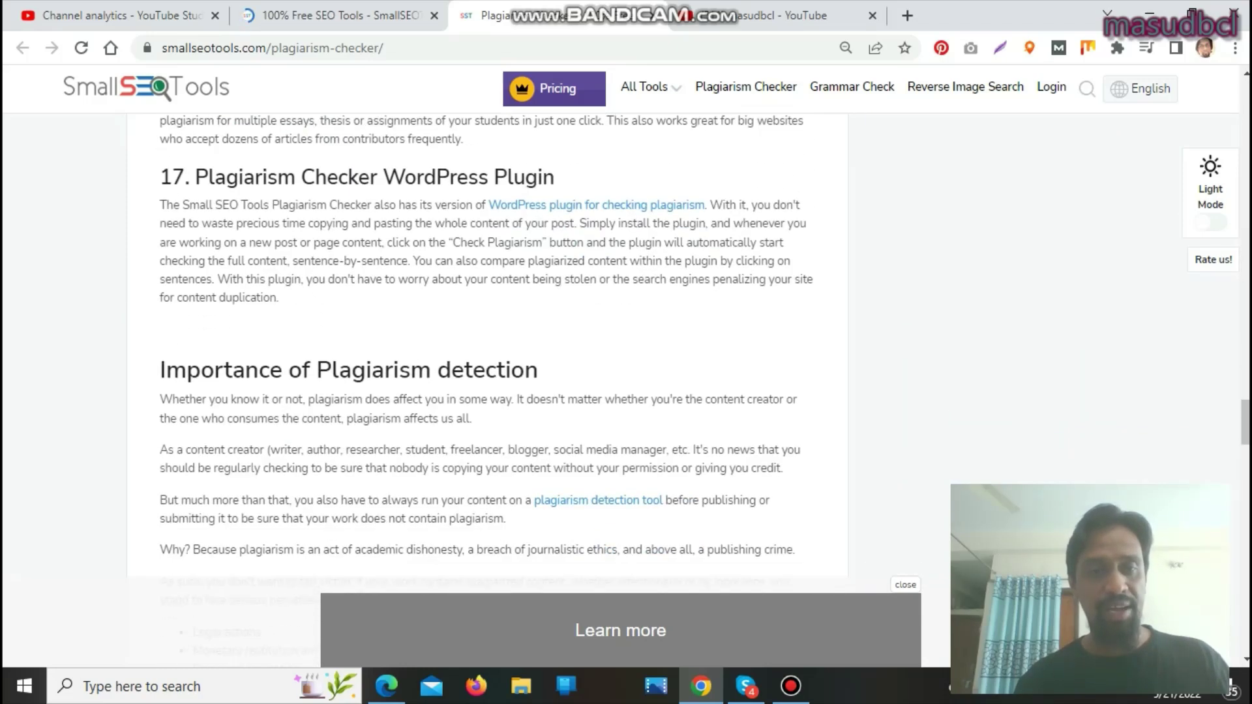
scroll(488, 345, down, 1)
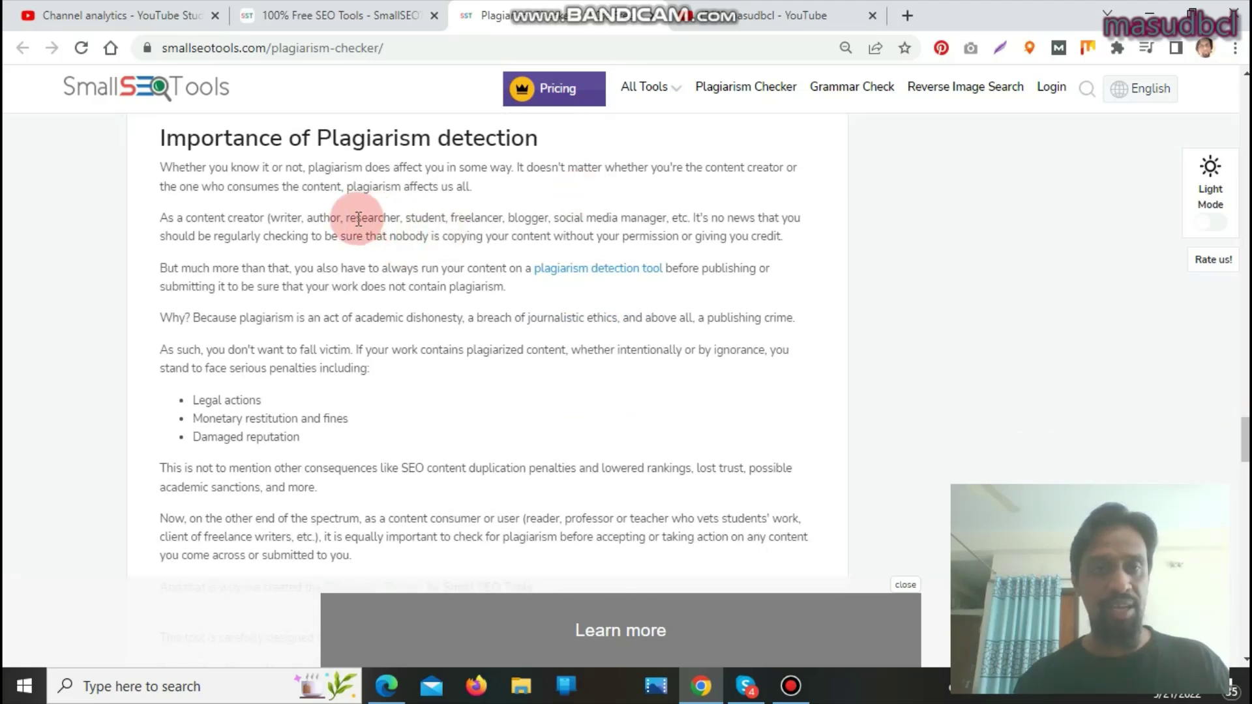
Highlight the content creator roles, the three listed penalties and the word SEO in the "Importance of Plagiarism detection" section.
drag(272, 218, 465, 222)
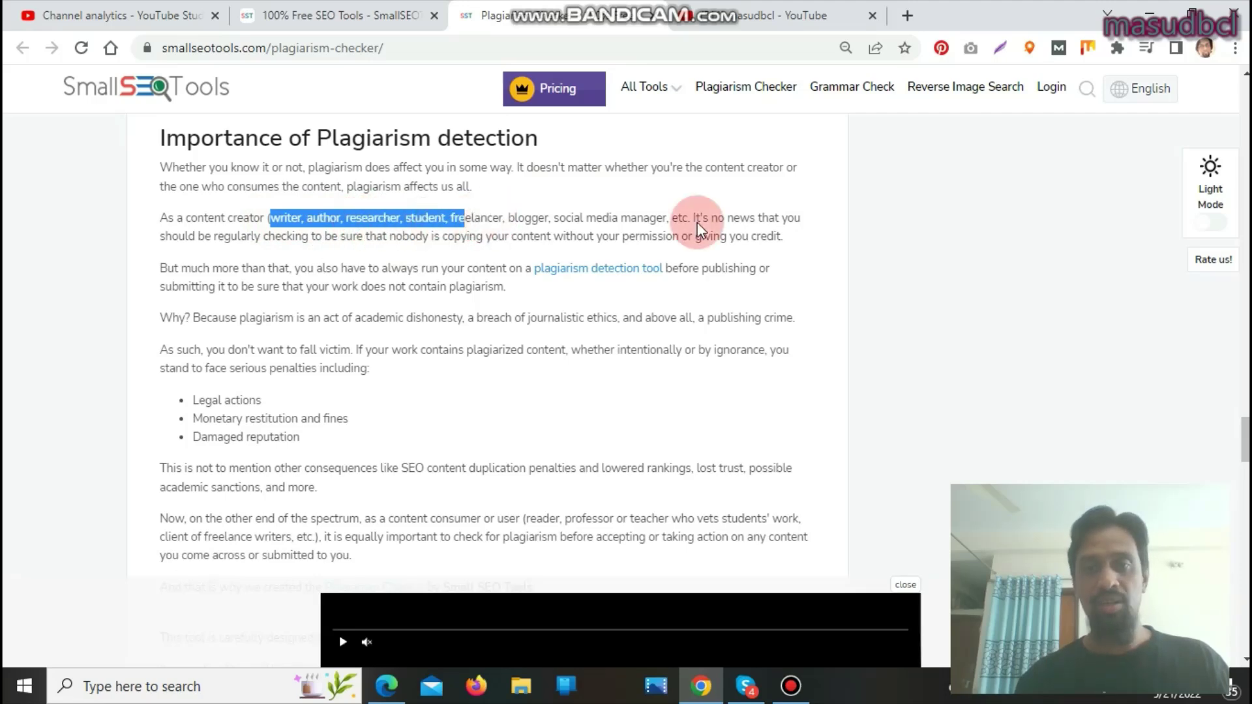
mouse_move(699, 229)
mouse_down()
mouse_move(669, 221)
mouse_move(690, 219)
mouse_up()
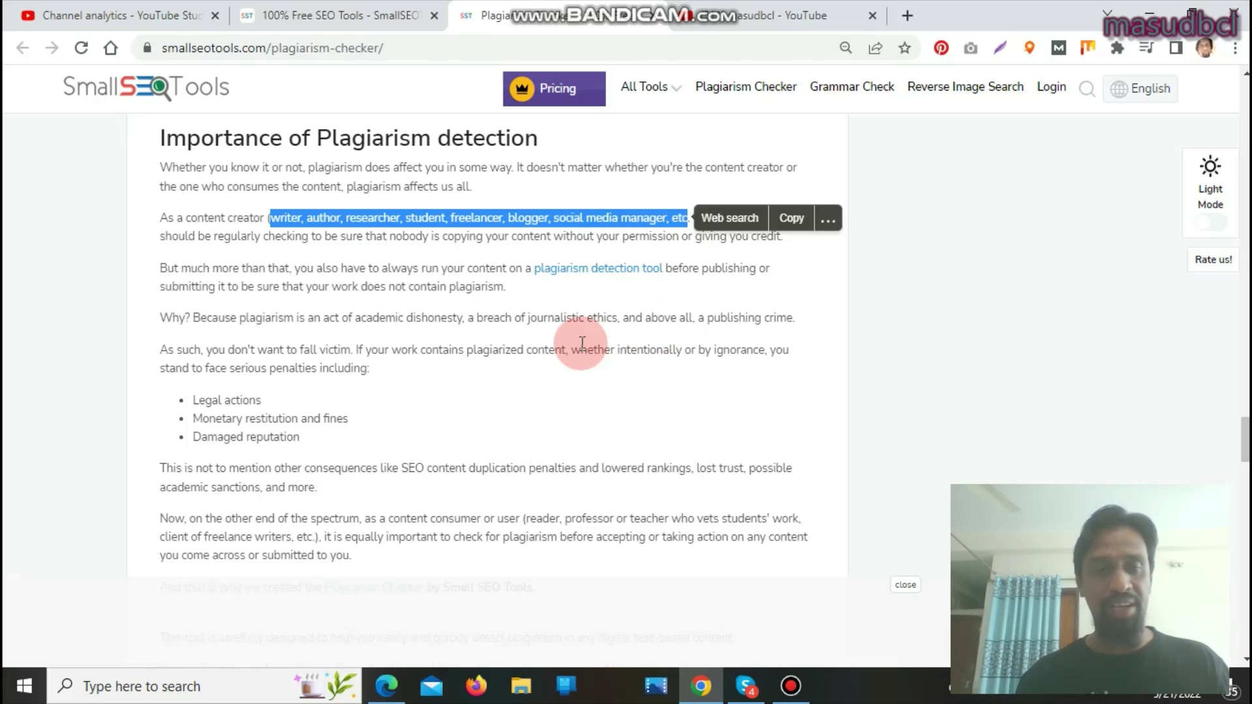
drag(190, 401, 283, 401)
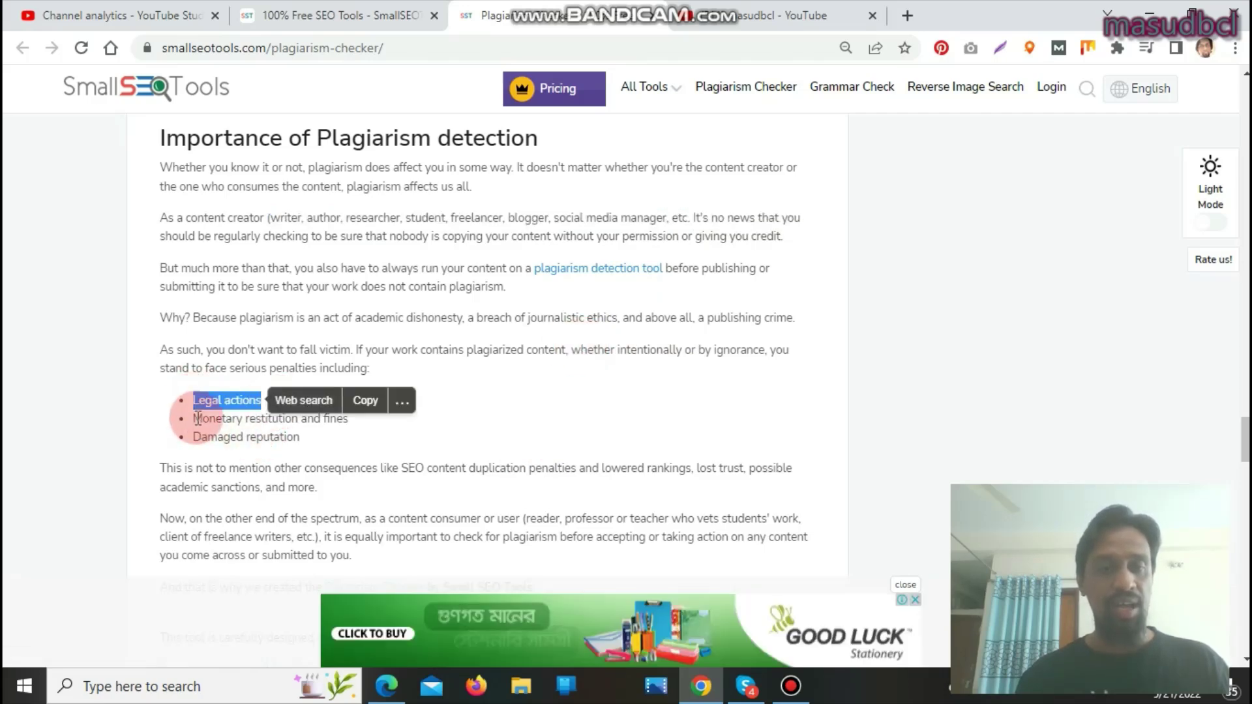
drag(195, 419, 357, 424)
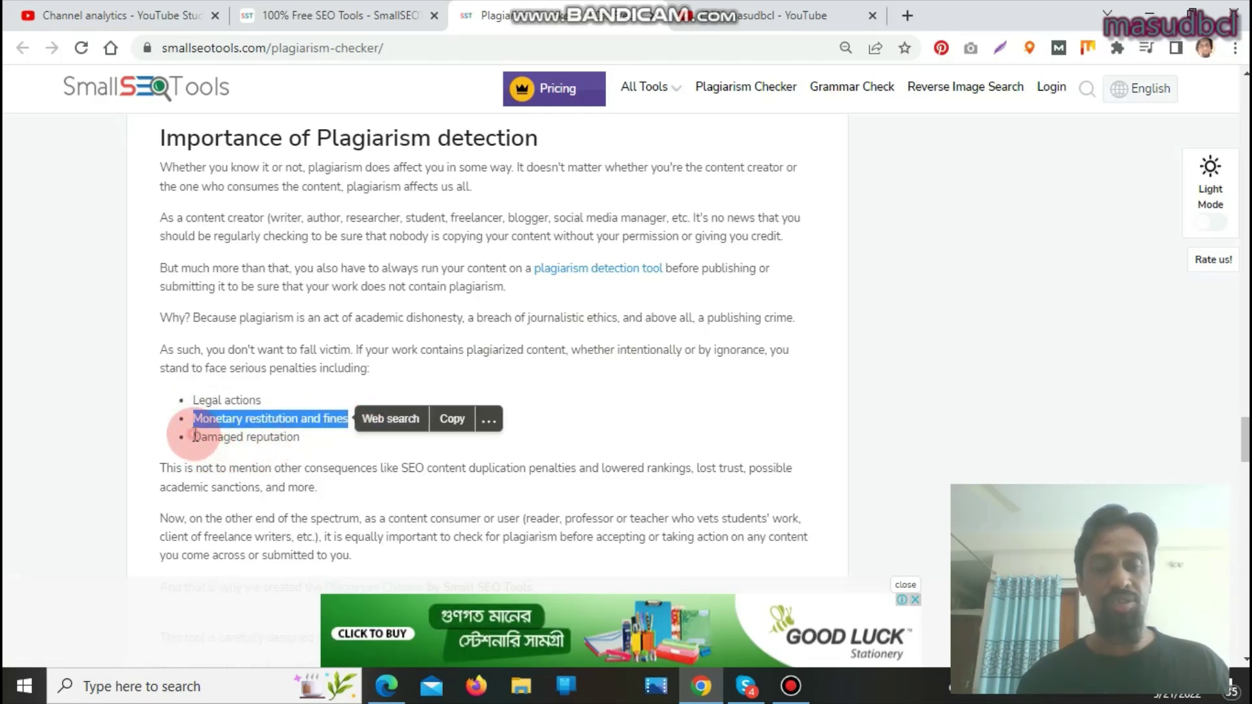
drag(194, 437, 304, 443)
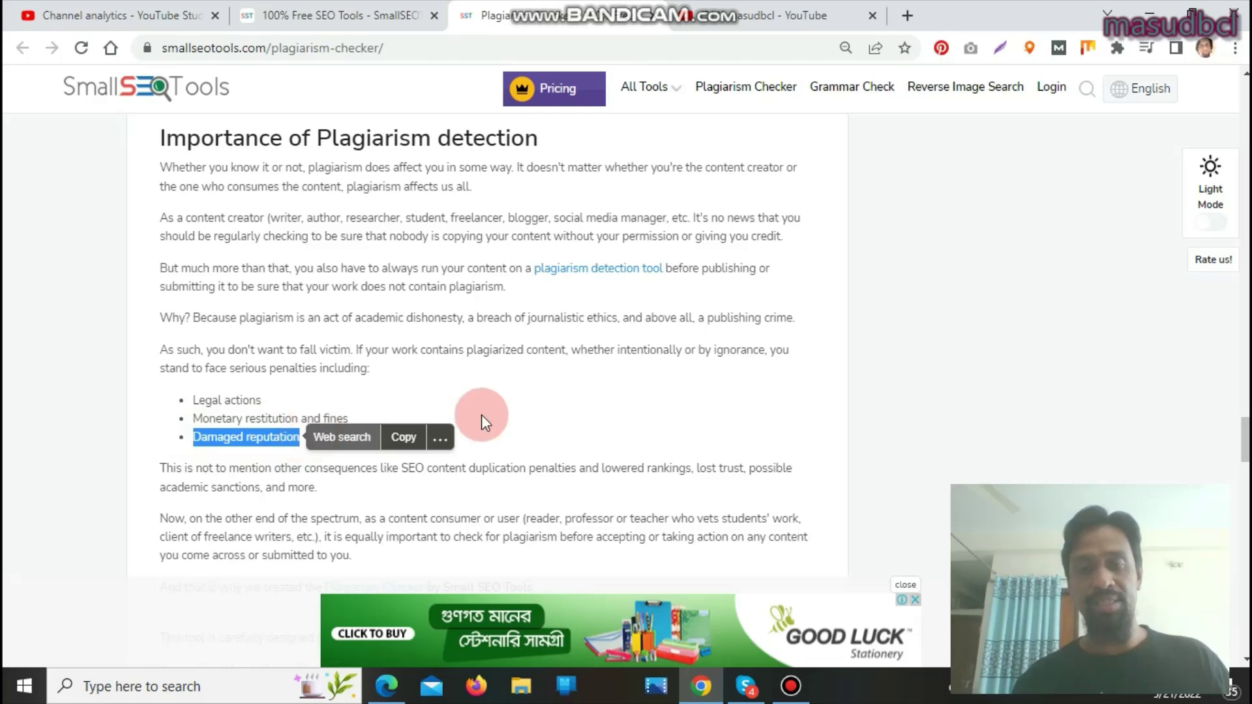
drag(604, 472, 317, 488)
drag(403, 468, 429, 471)
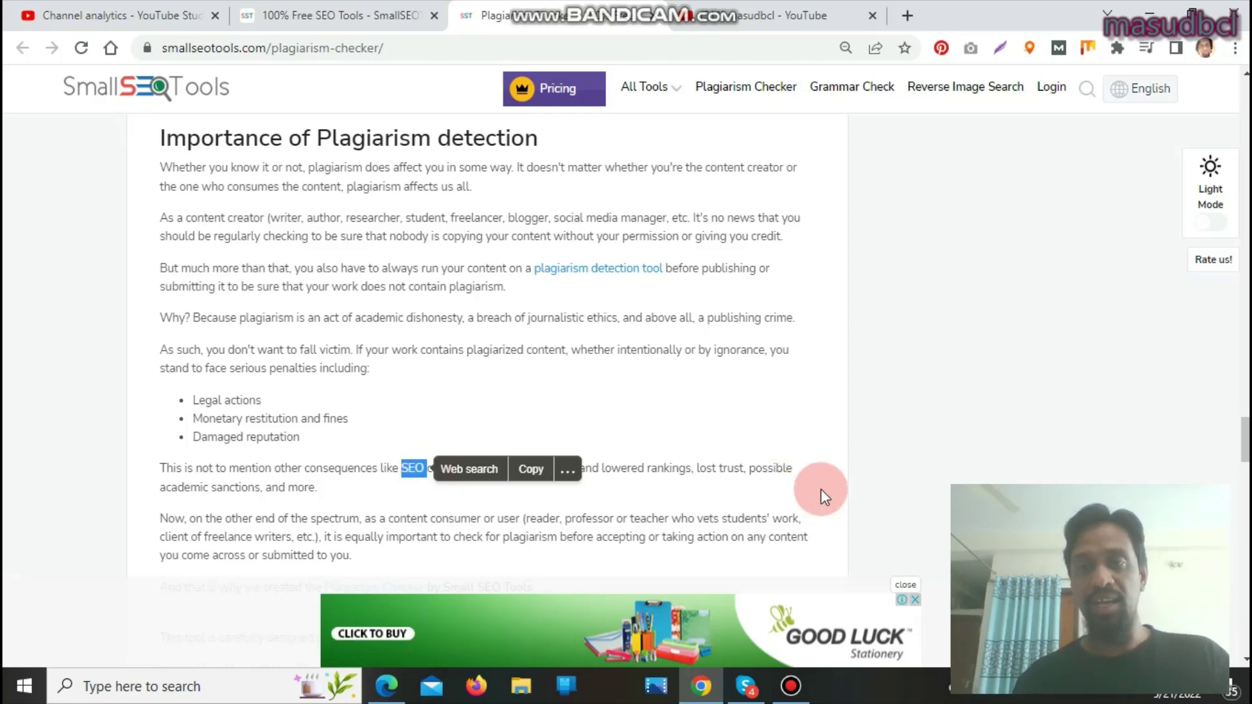
drag(1245, 432, 1243, 142)
click(462, 188)
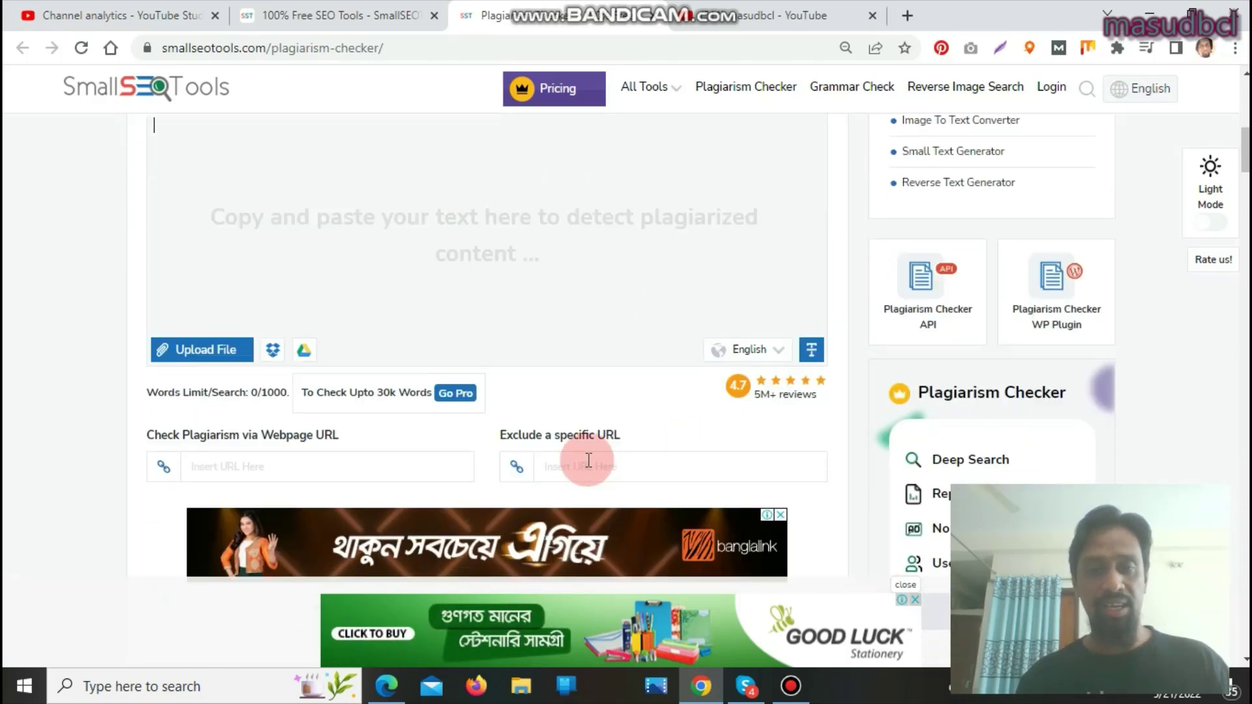
click(293, 469)
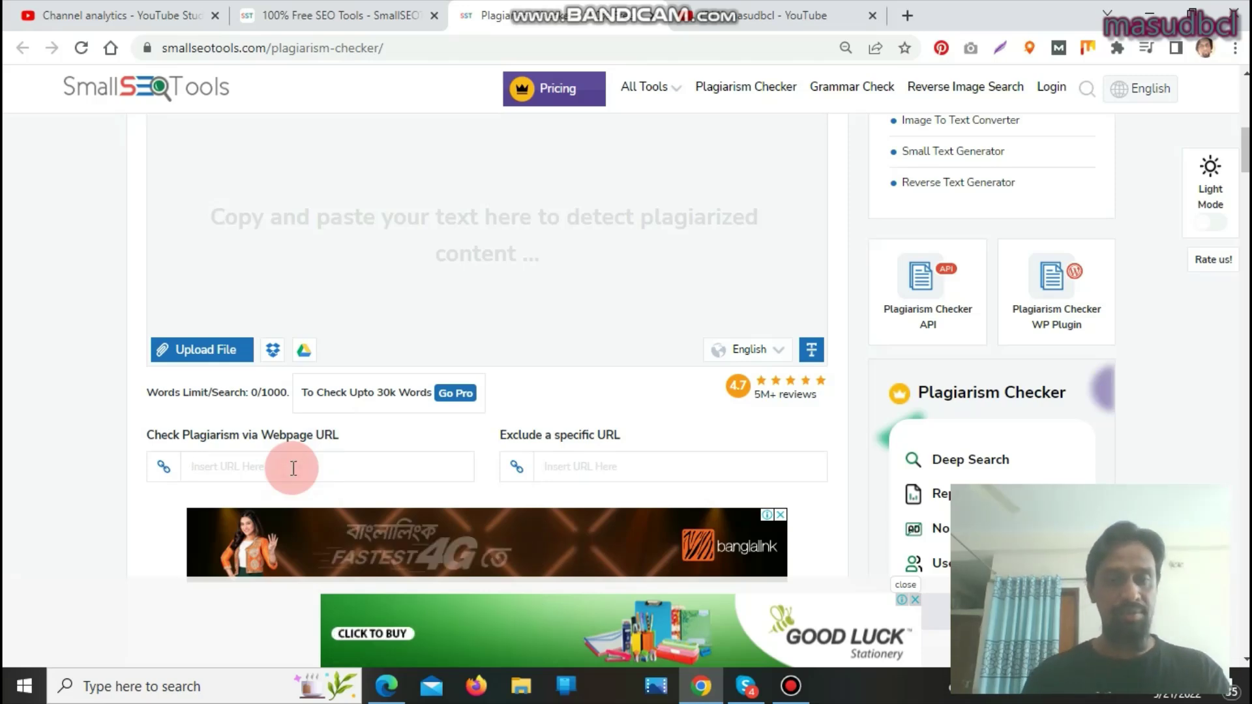
text(https)
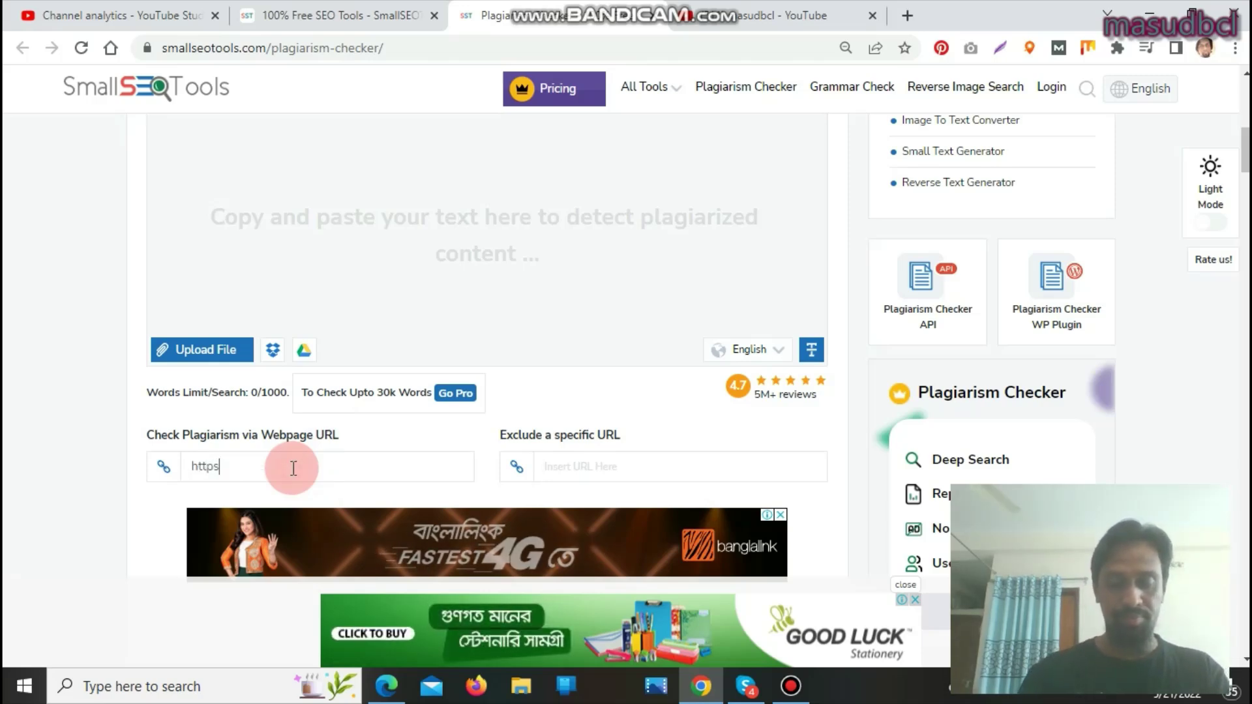
text(://www.m)
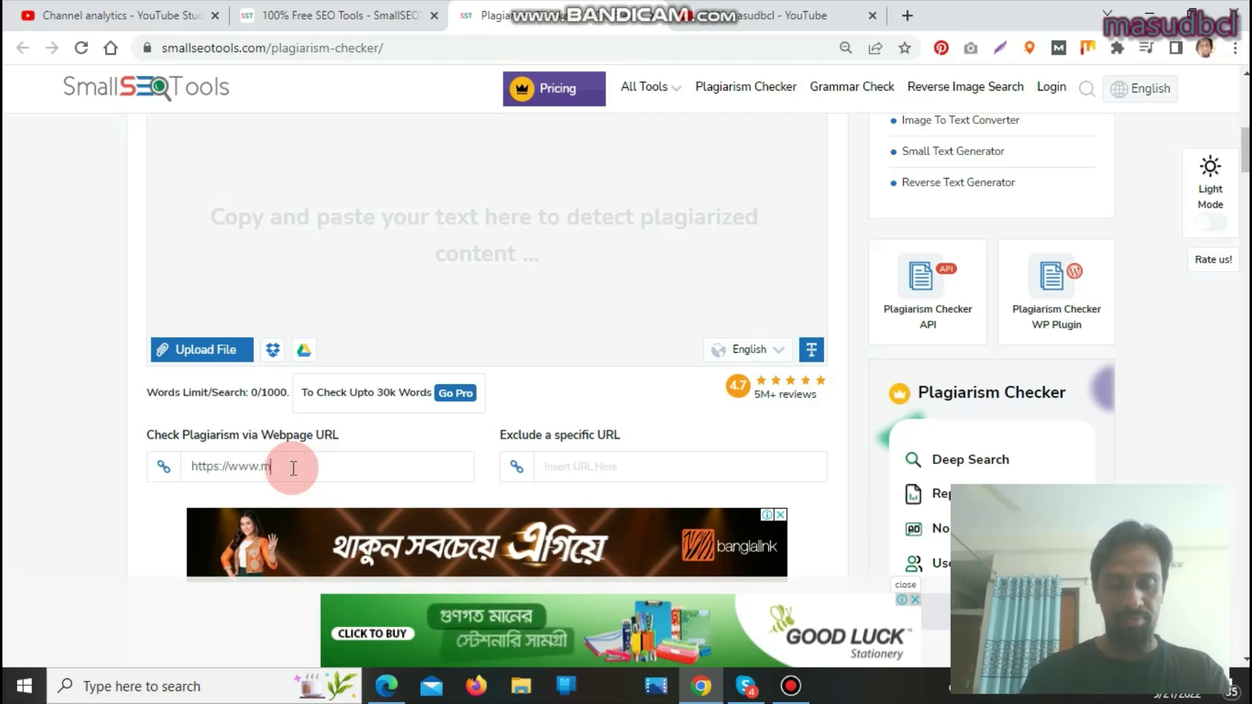
text(asudbcl.xyz)
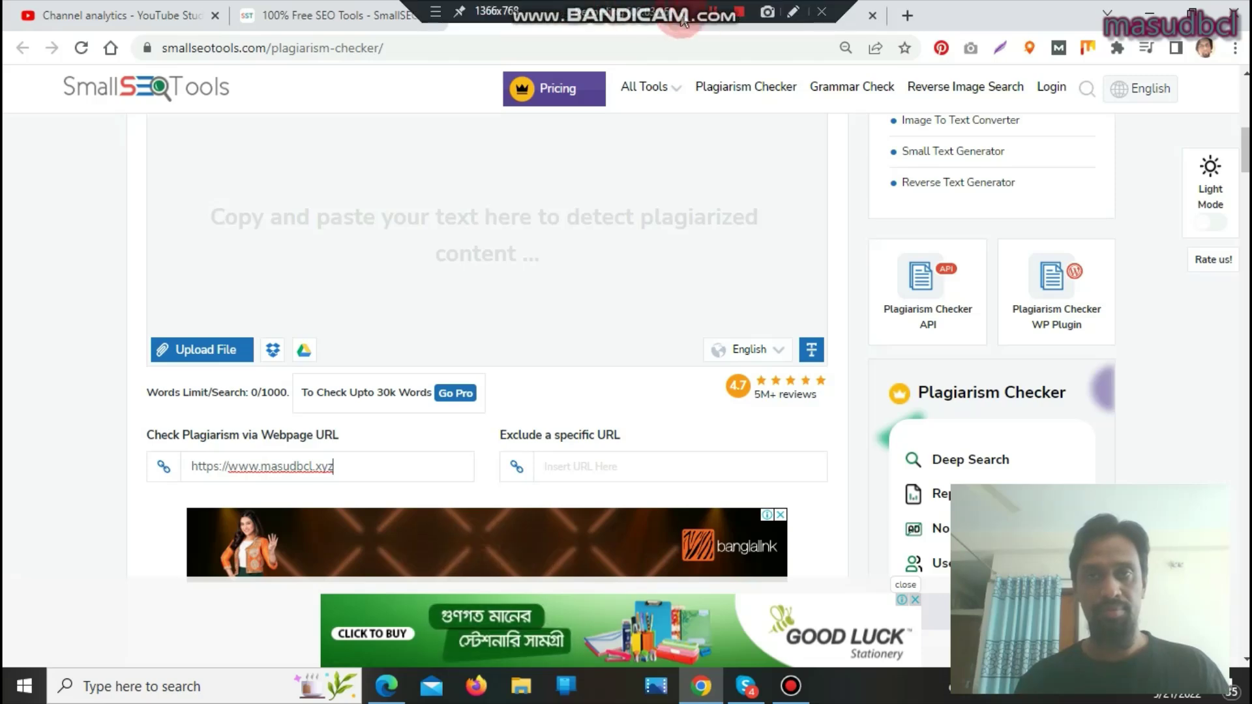
key(Return)
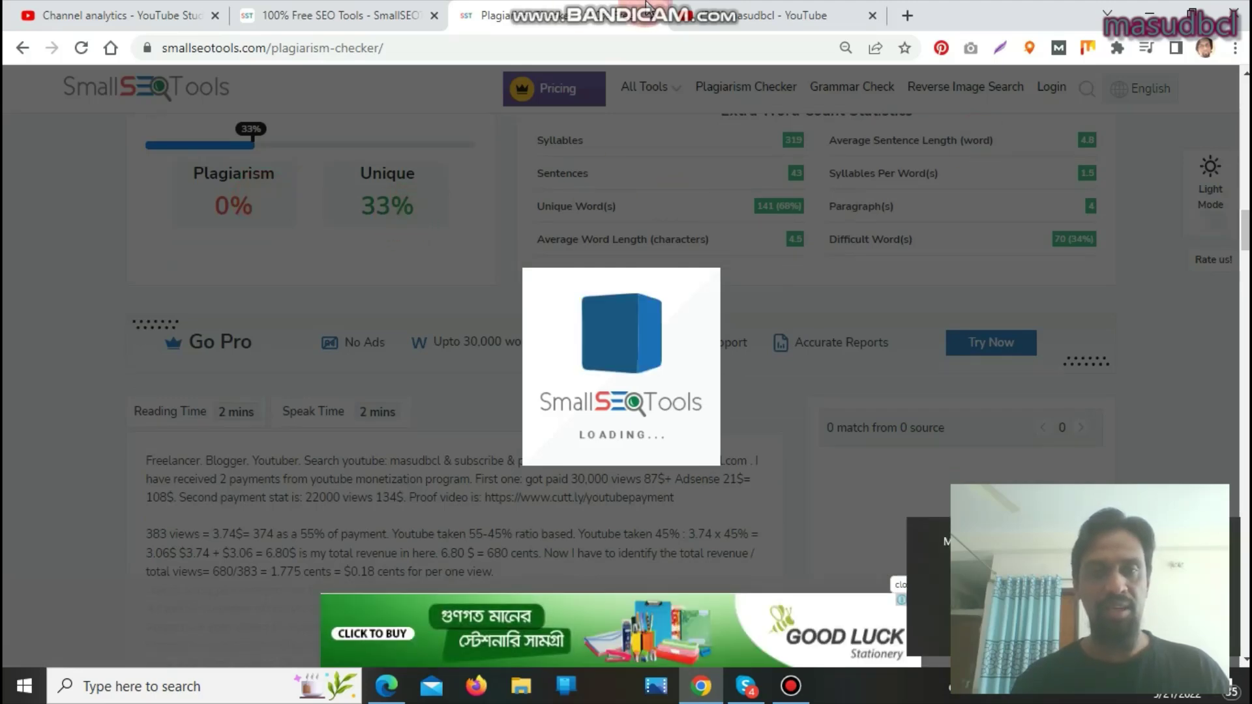
mouse_move(646, 6)
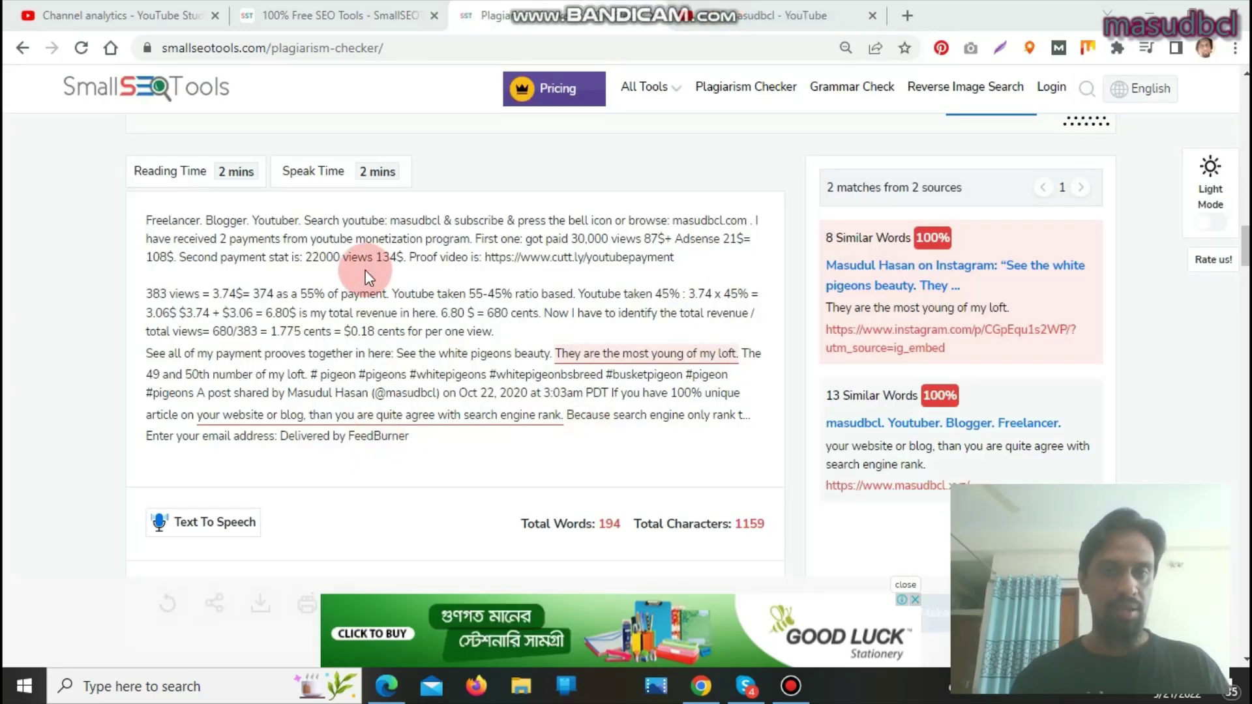
Review the matched sources and the tool's feature descriptions below the report, and return to the input form.
scroll(626, 358, down, 7)
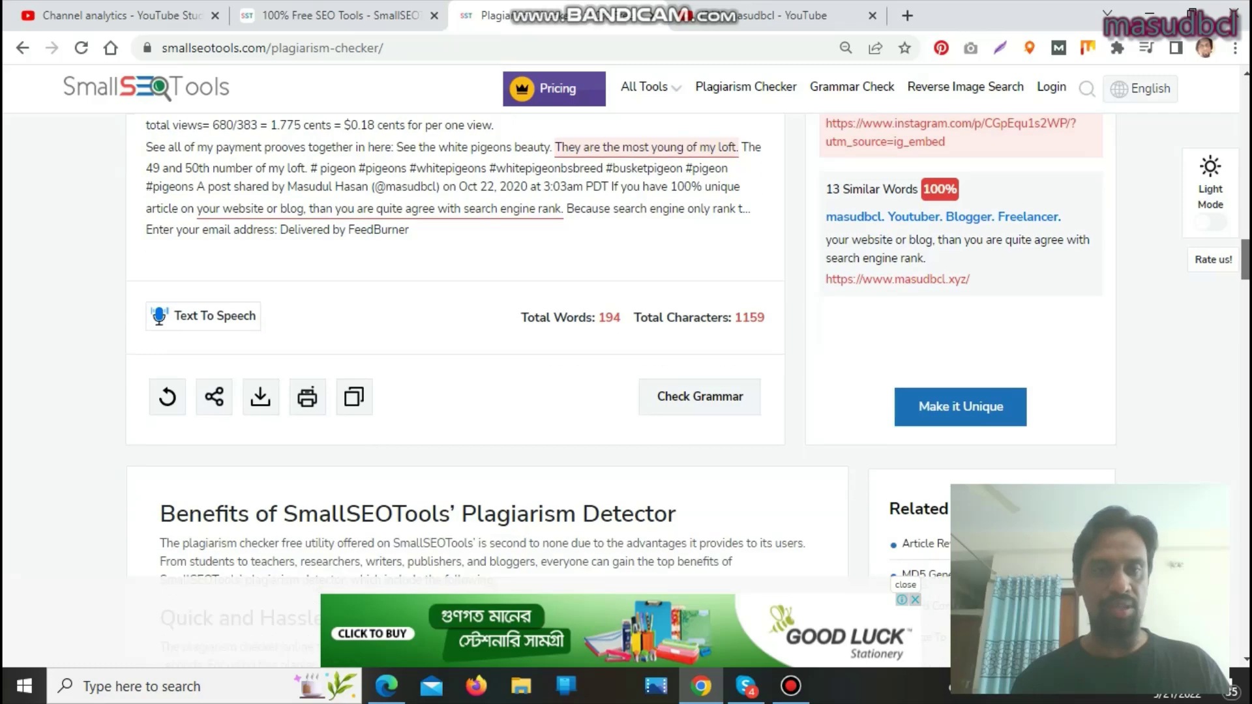
scroll(626, 359, down, 20)
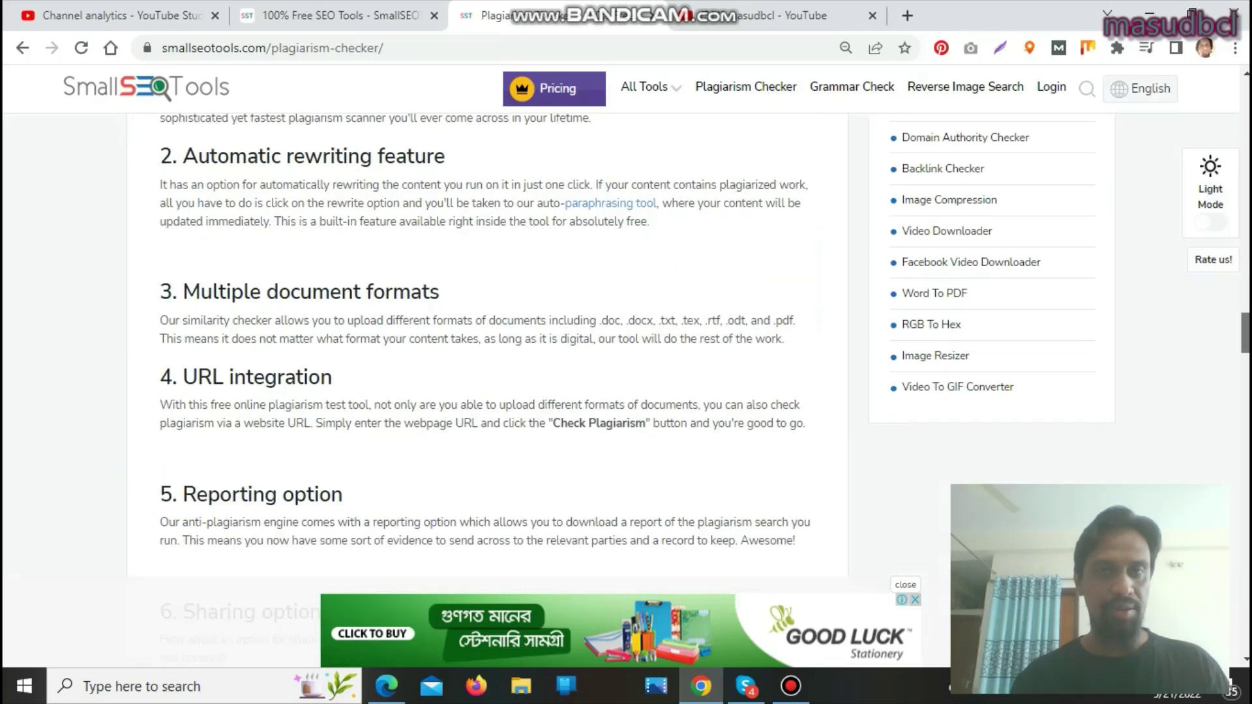
drag(1245, 463, 1246, 150)
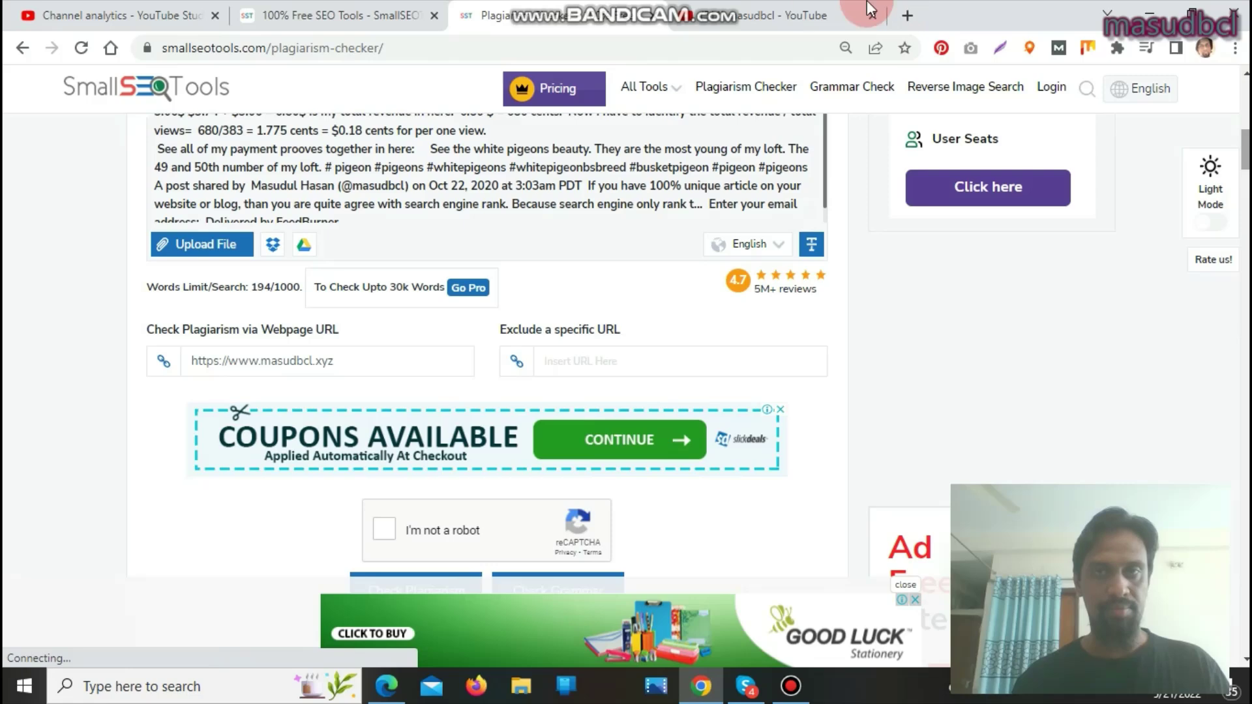
mouse_move(820, 2)
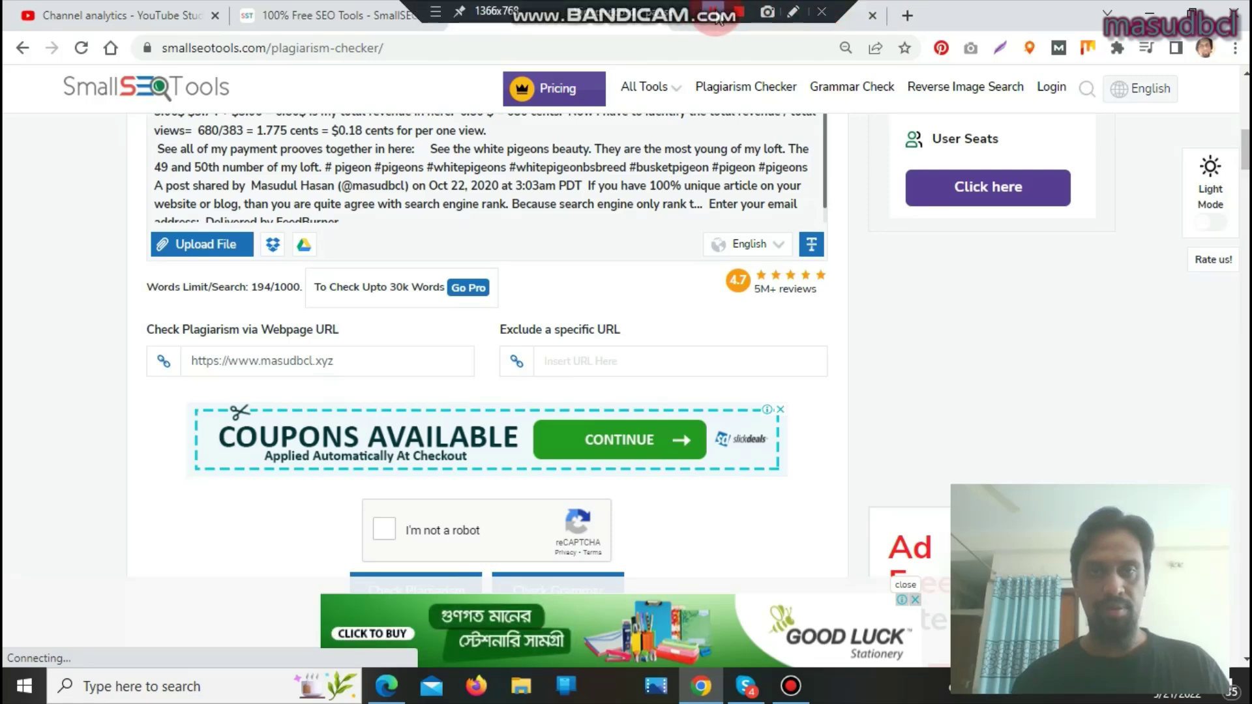
Examine the Result section of the plagiarism report and highlight the plagiarism percentage.
scroll(704, 204, down, 7)
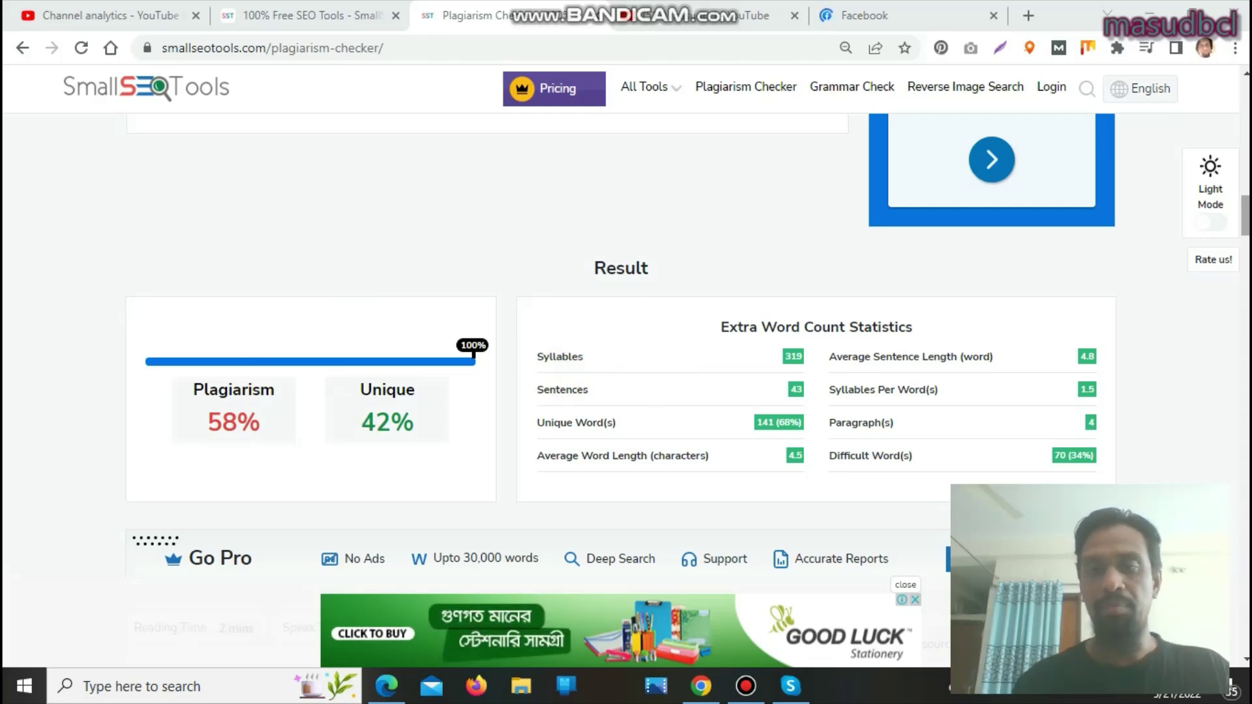
scroll(620, 365, up, 10)
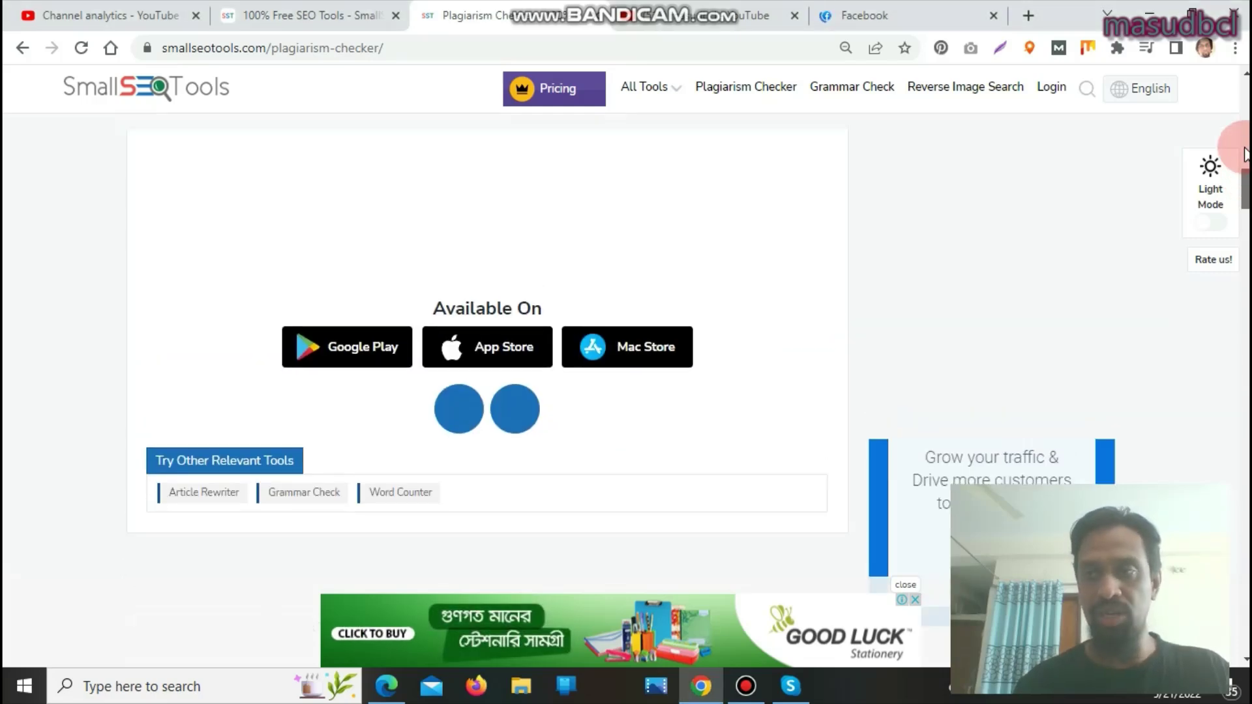
scroll(620, 365, down, 10)
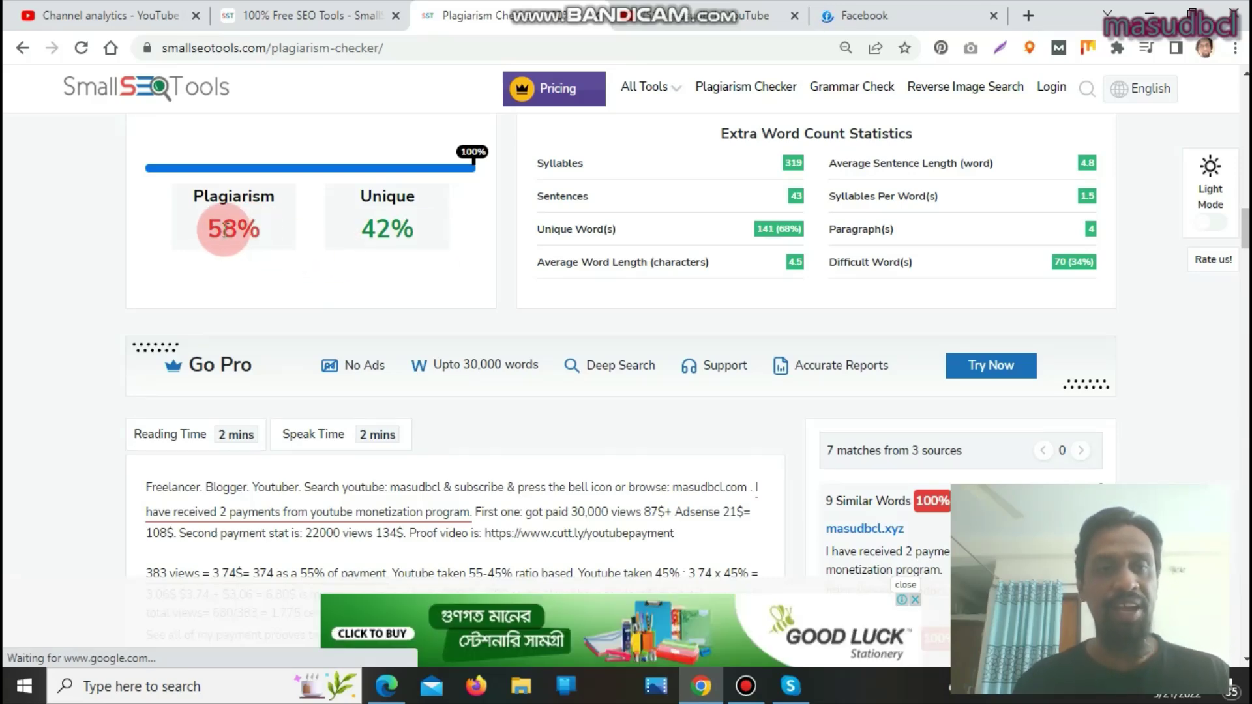
double_click(245, 229)
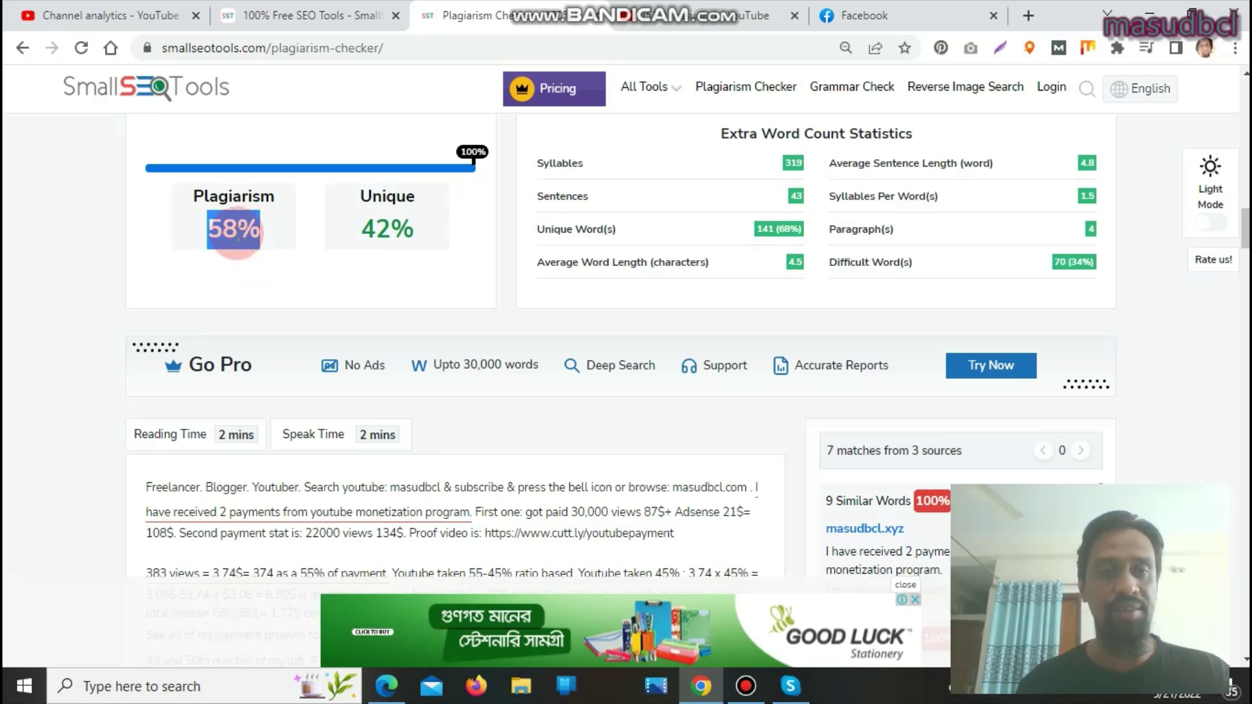
click(214, 234)
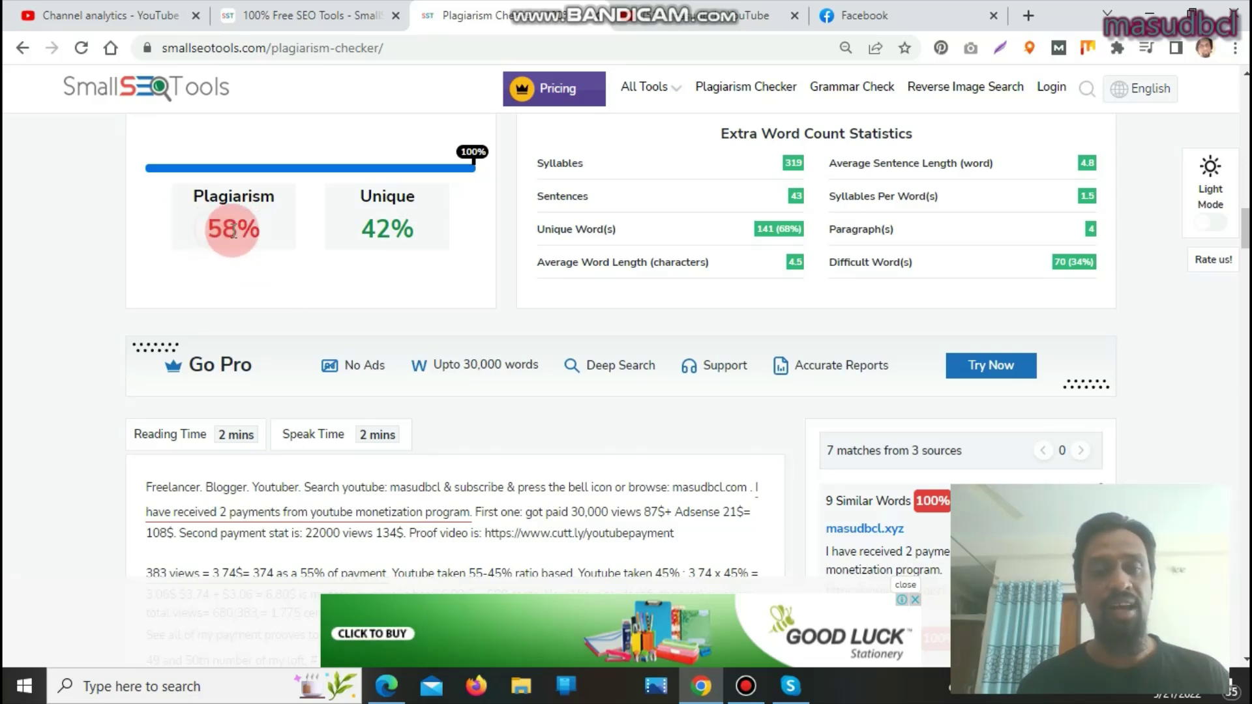
drag(207, 230, 261, 230)
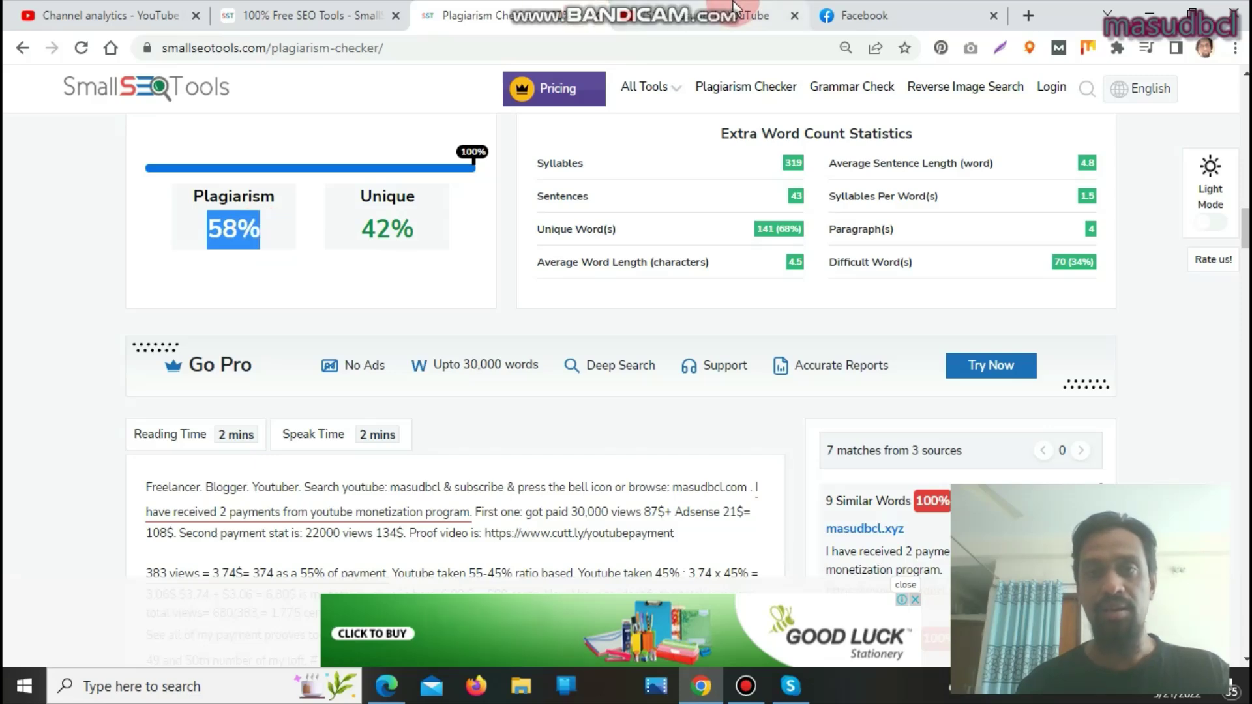
mouse_move(720, 11)
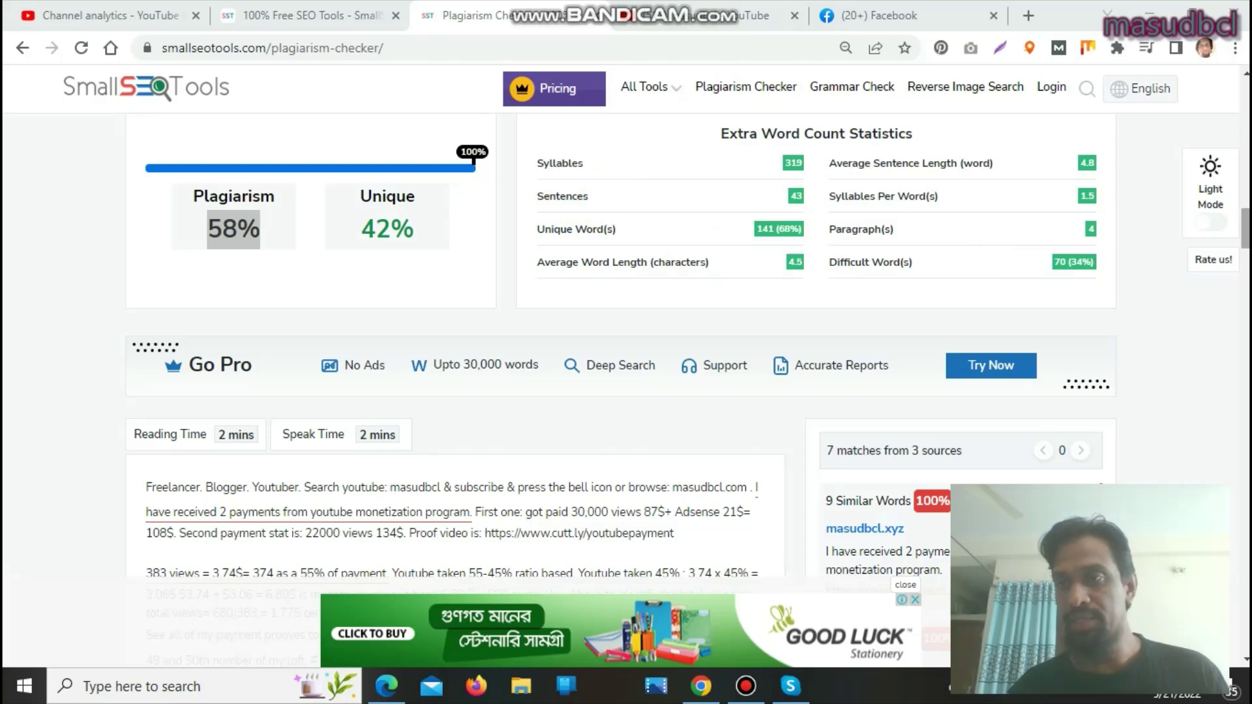
Review the underlined passages and their matched sources in the report, and return to the checked text.
scroll(688, 390, up, 5)
scroll(688, 390, down, 9)
scroll(457, 372, down, 4)
scroll(456, 372, up, 2)
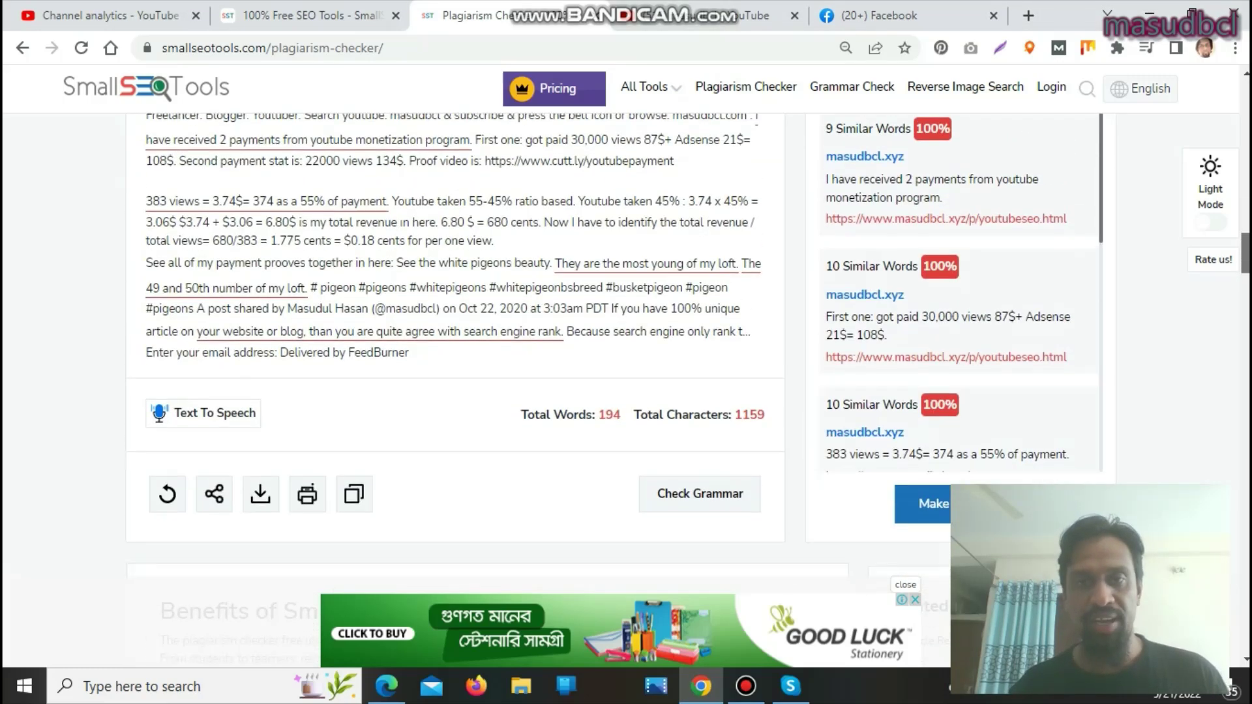
scroll(837, 213, up, 2)
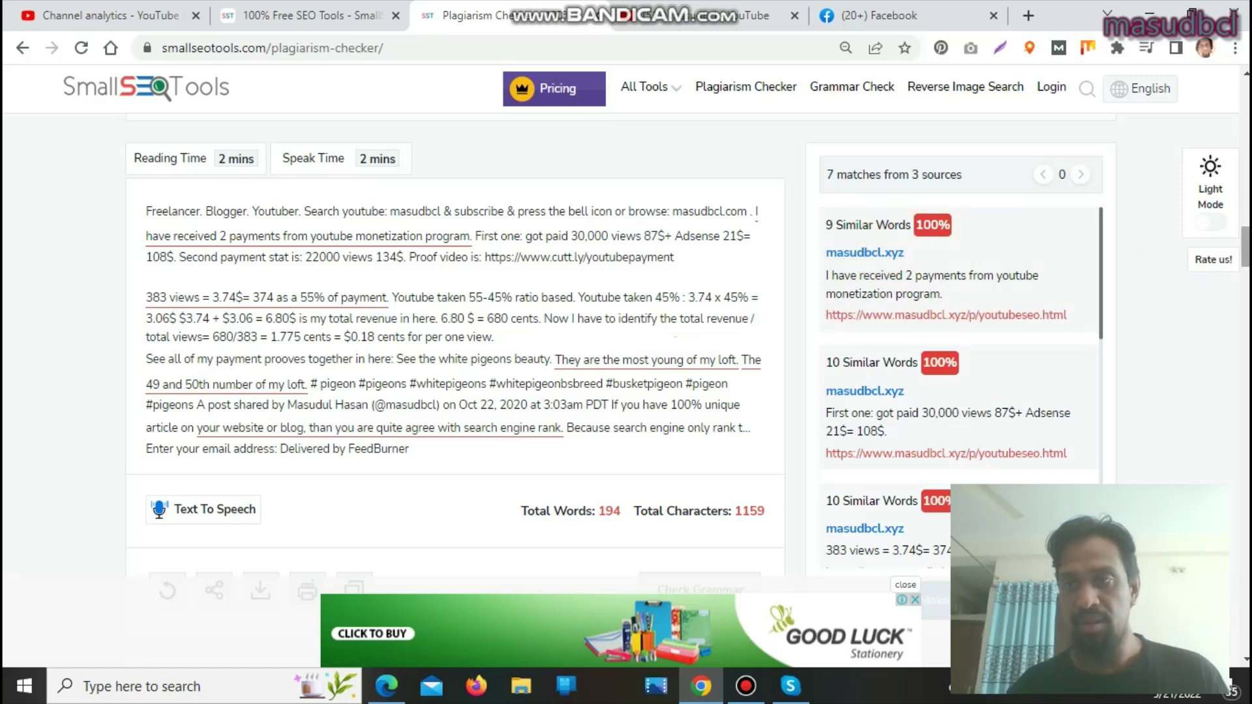
scroll(904, 390, down, 4)
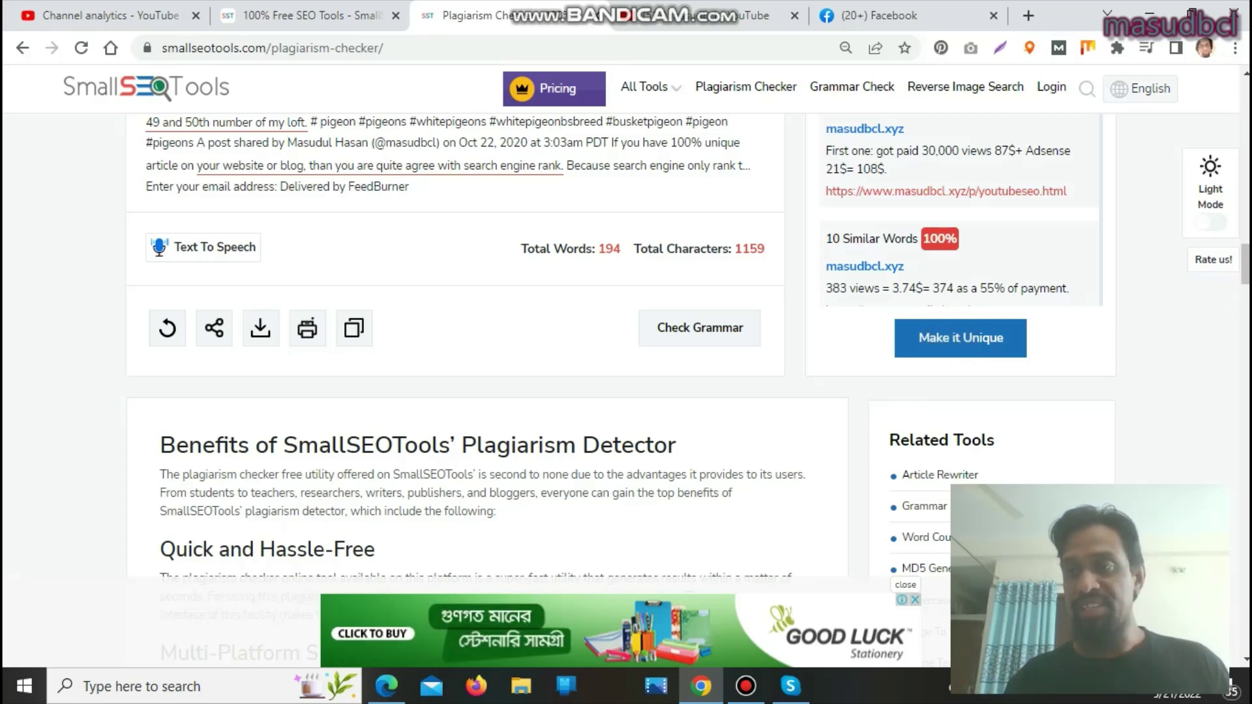
drag(1246, 264, 1245, 134)
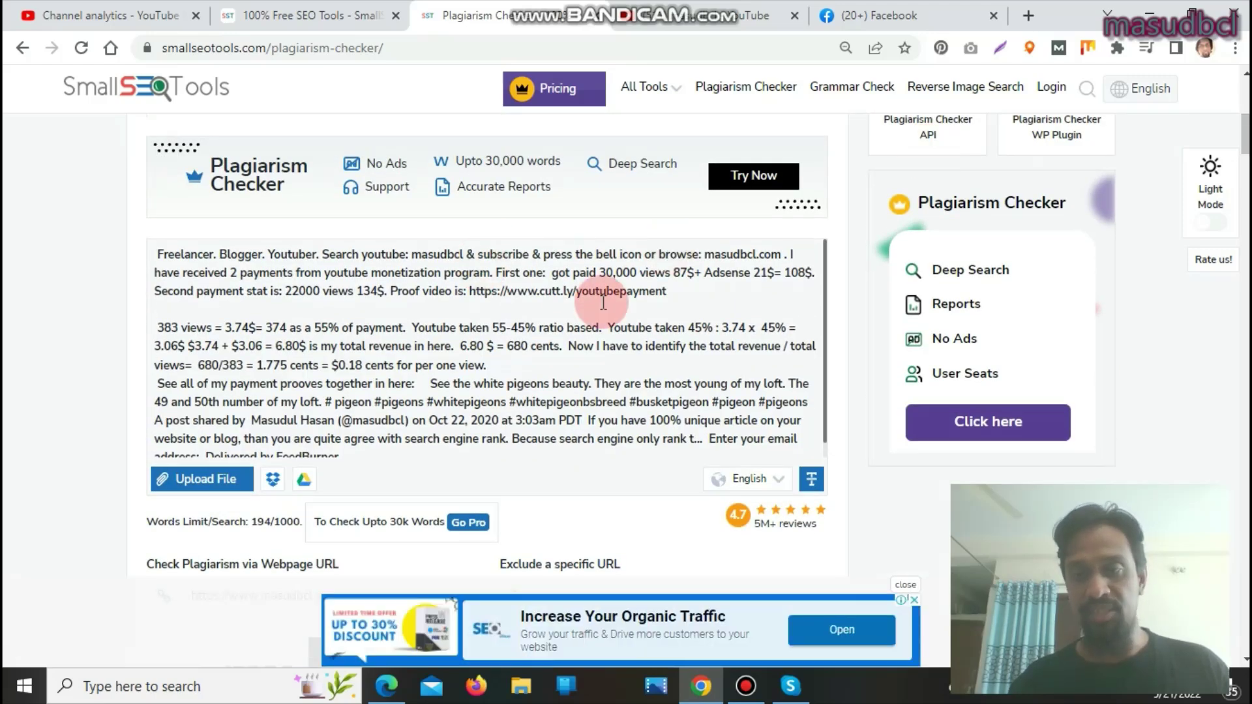
Switch to Facebook and open the account's own profile page, closing the open chat window.
click(886, 10)
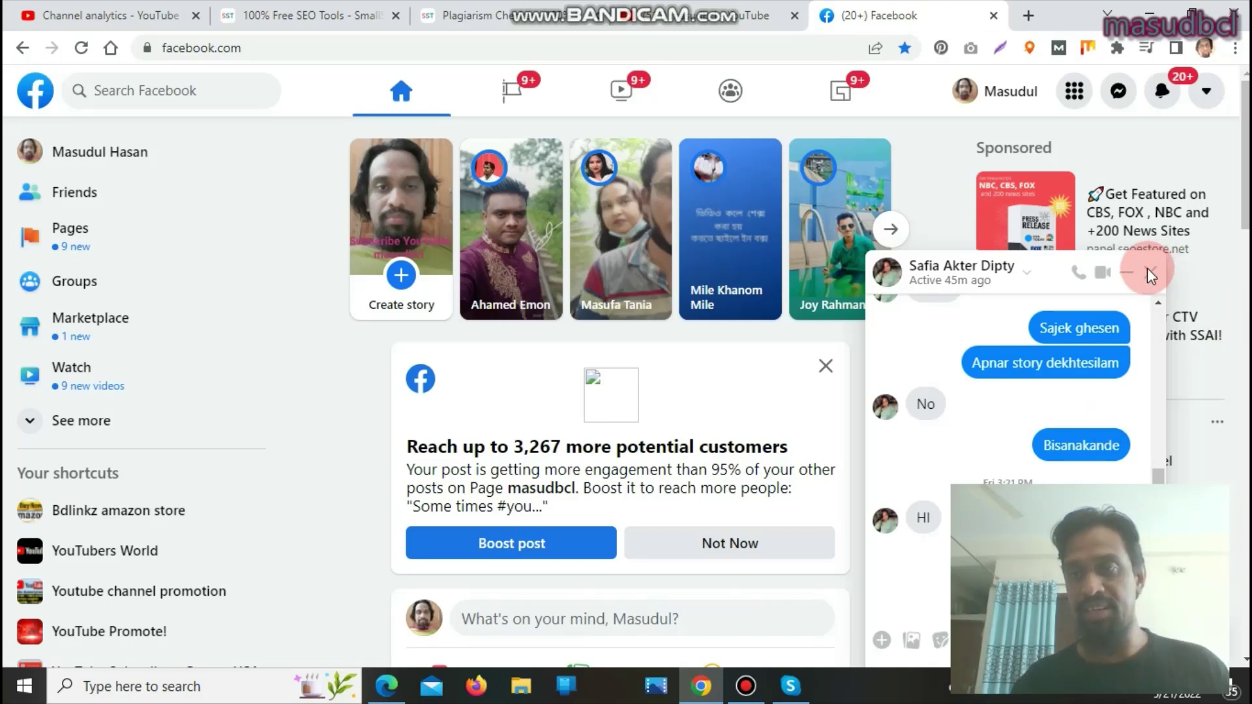
click(1151, 274)
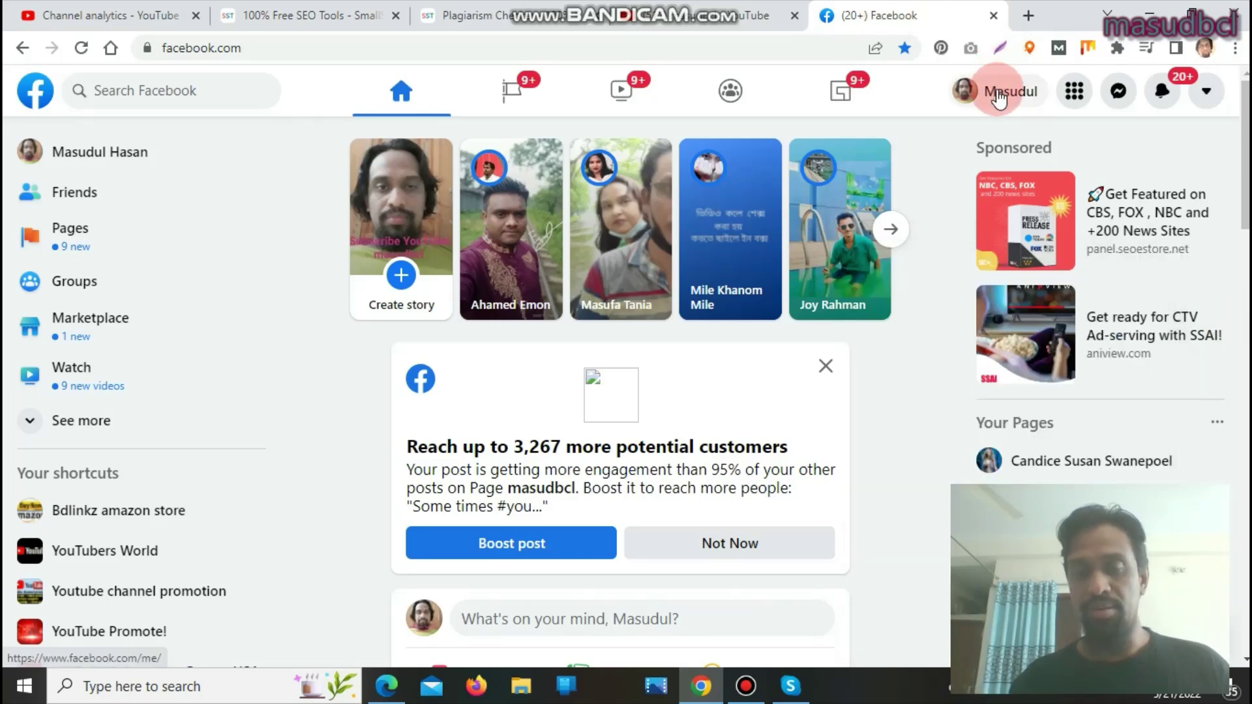
click(999, 97)
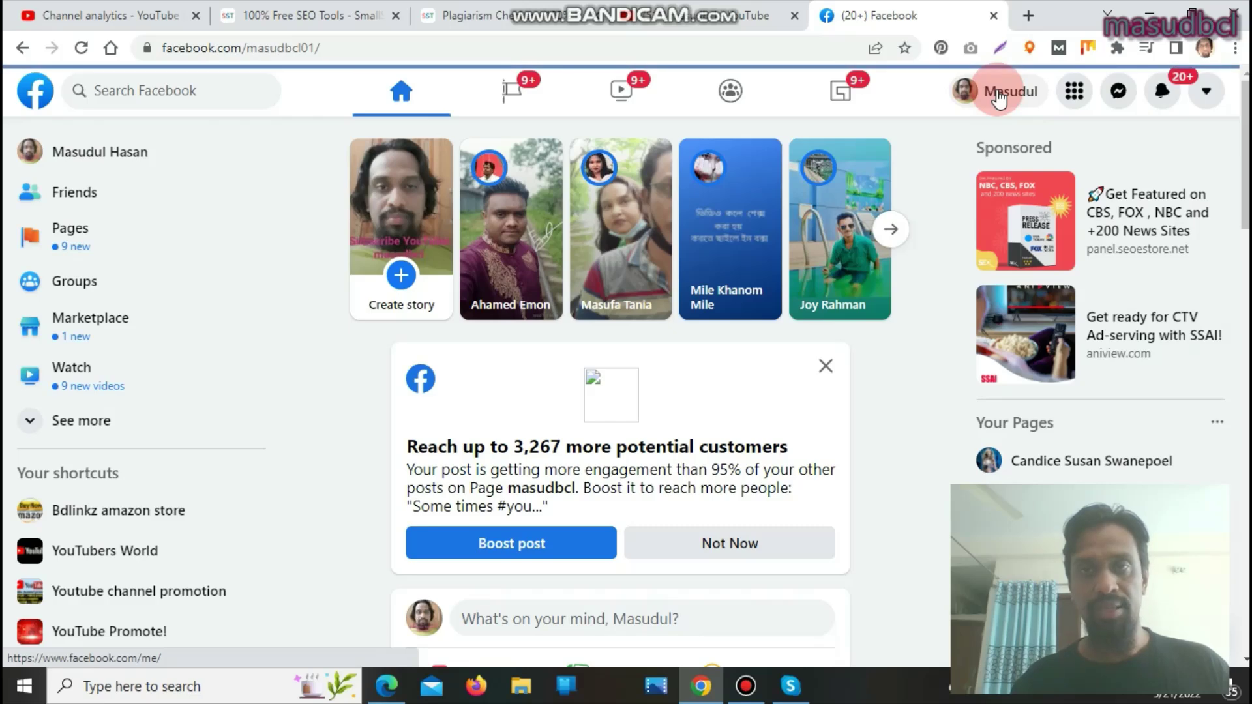
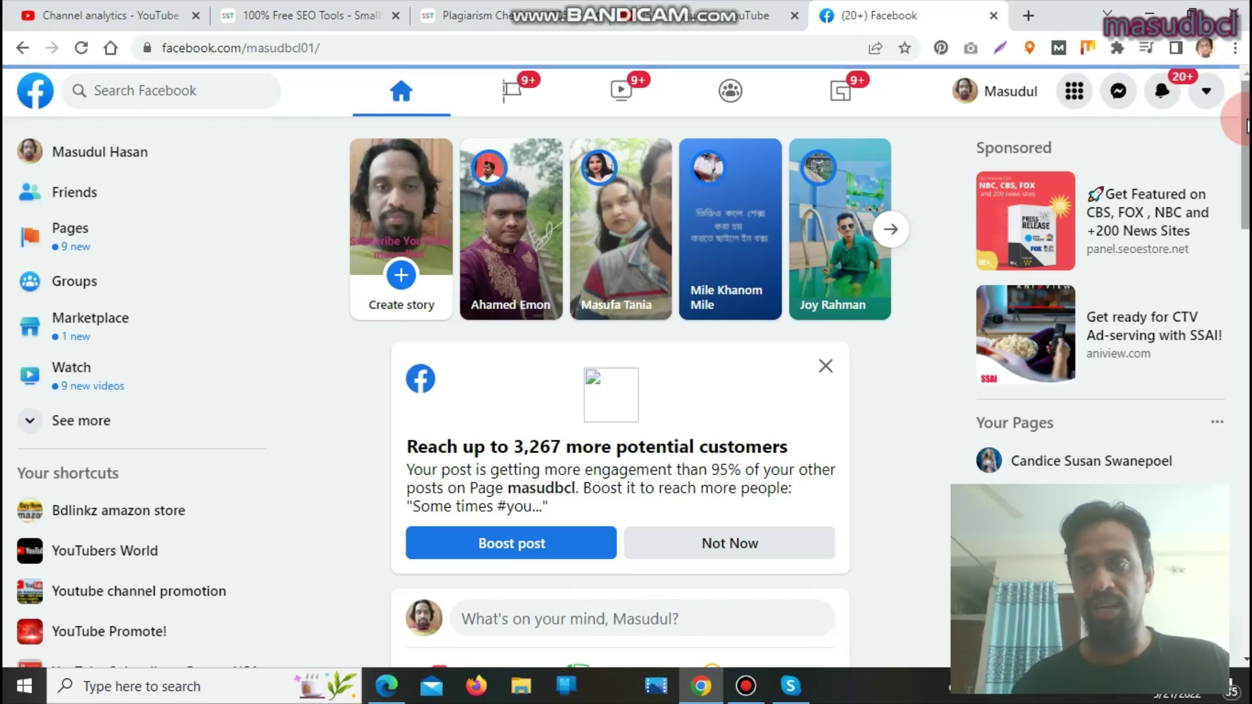
mouse_move(773, 8)
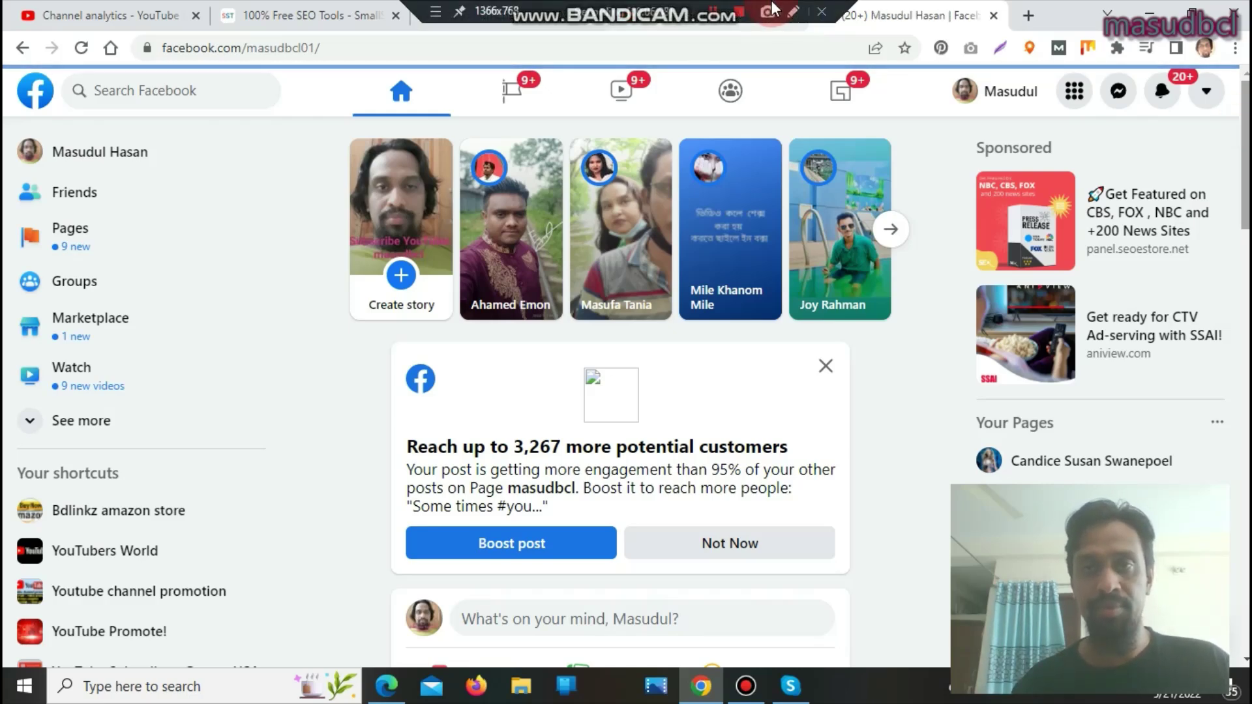
Copy the profile's YouTube earnings post from "Some times #youtube pays this way" through "story post.", without the closing hashtags.
scroll(995, 287, down, 10)
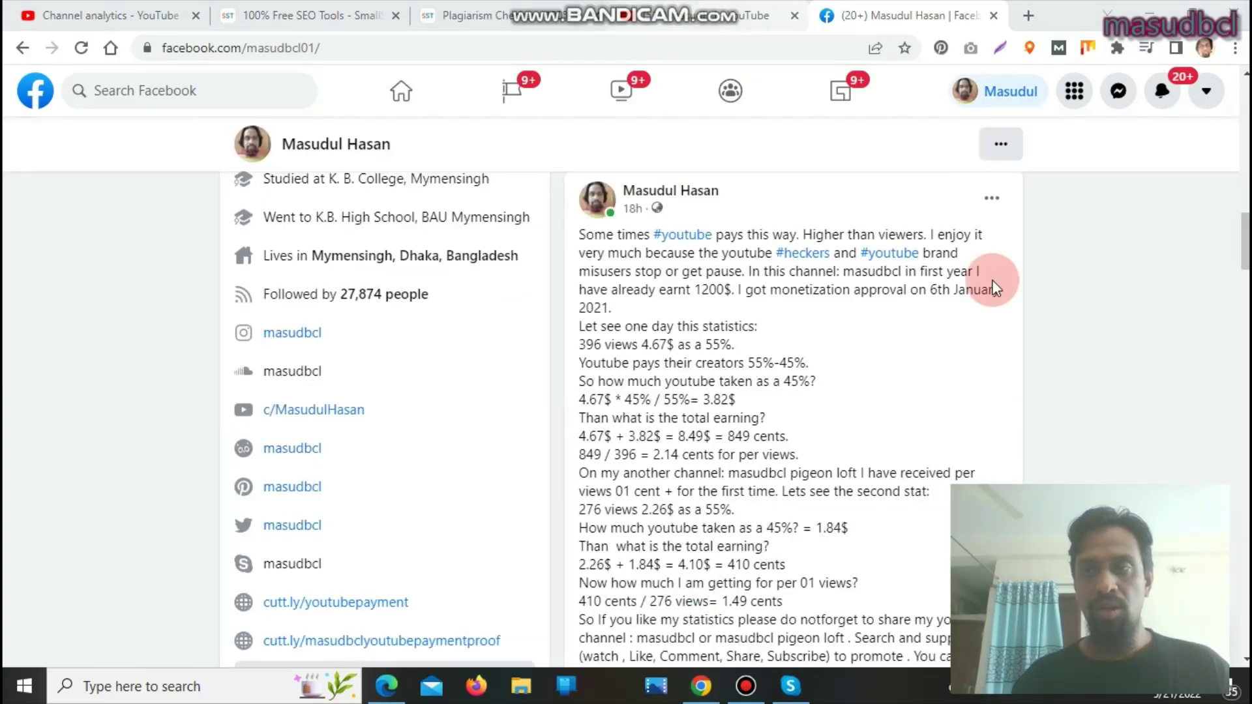
scroll(994, 287, down, 2)
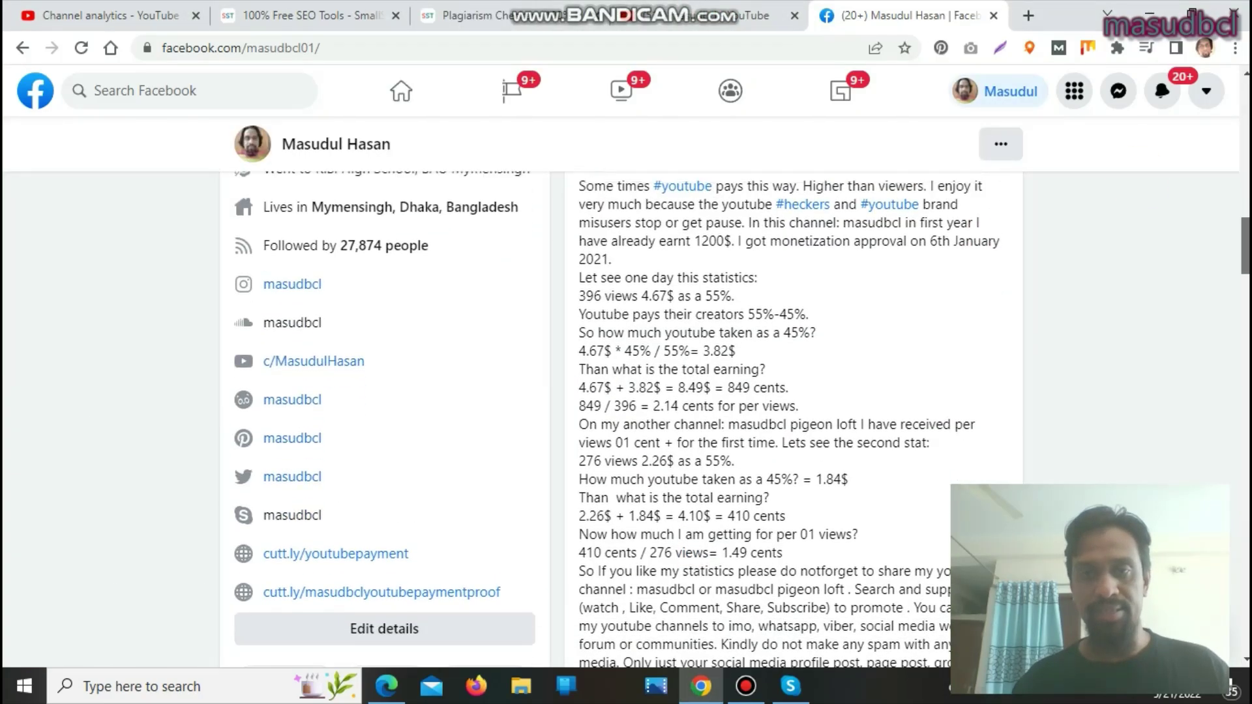
scroll(587, 216, up, 1)
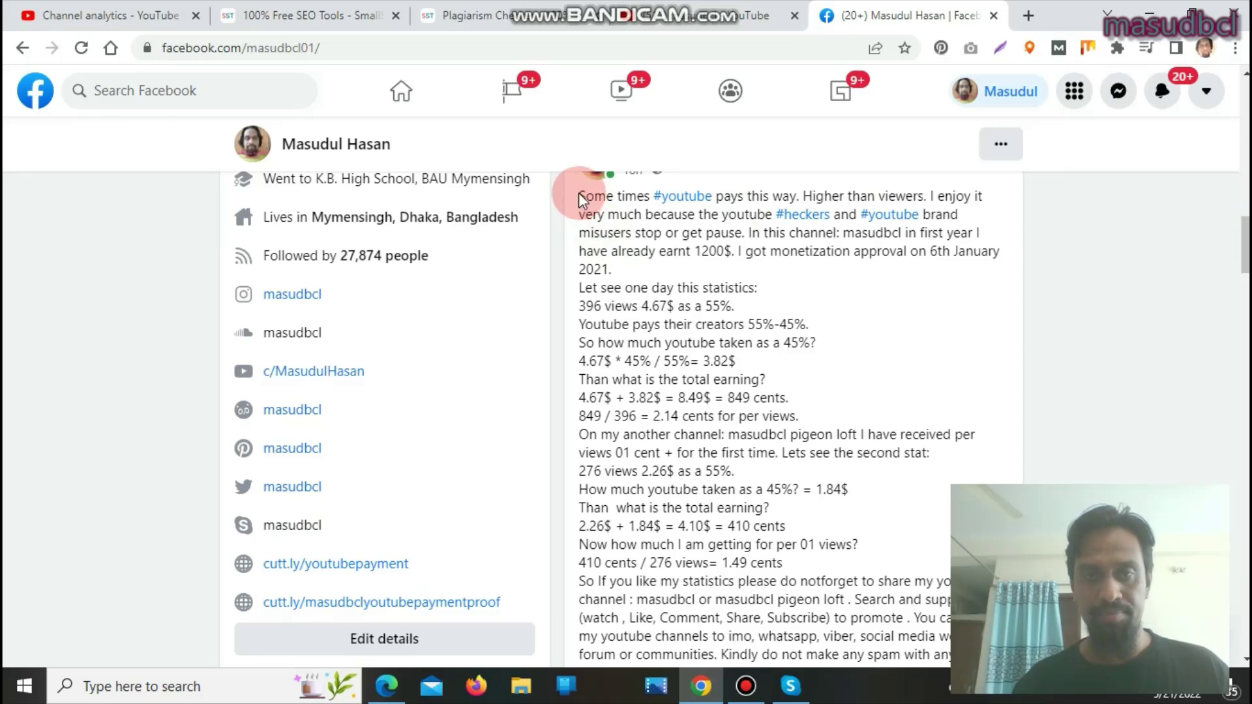
drag(583, 194, 834, 652)
drag(691, 313, 691, 313)
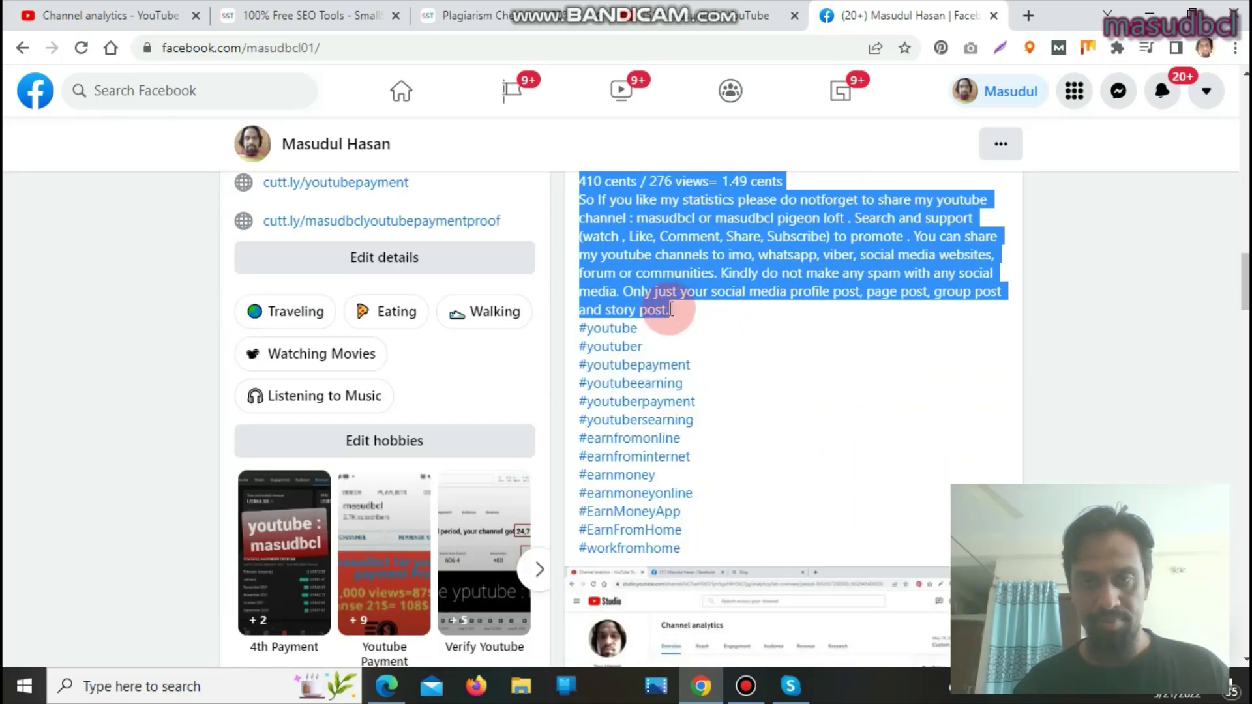
drag(630, 253, 630, 255)
right_click(630, 255)
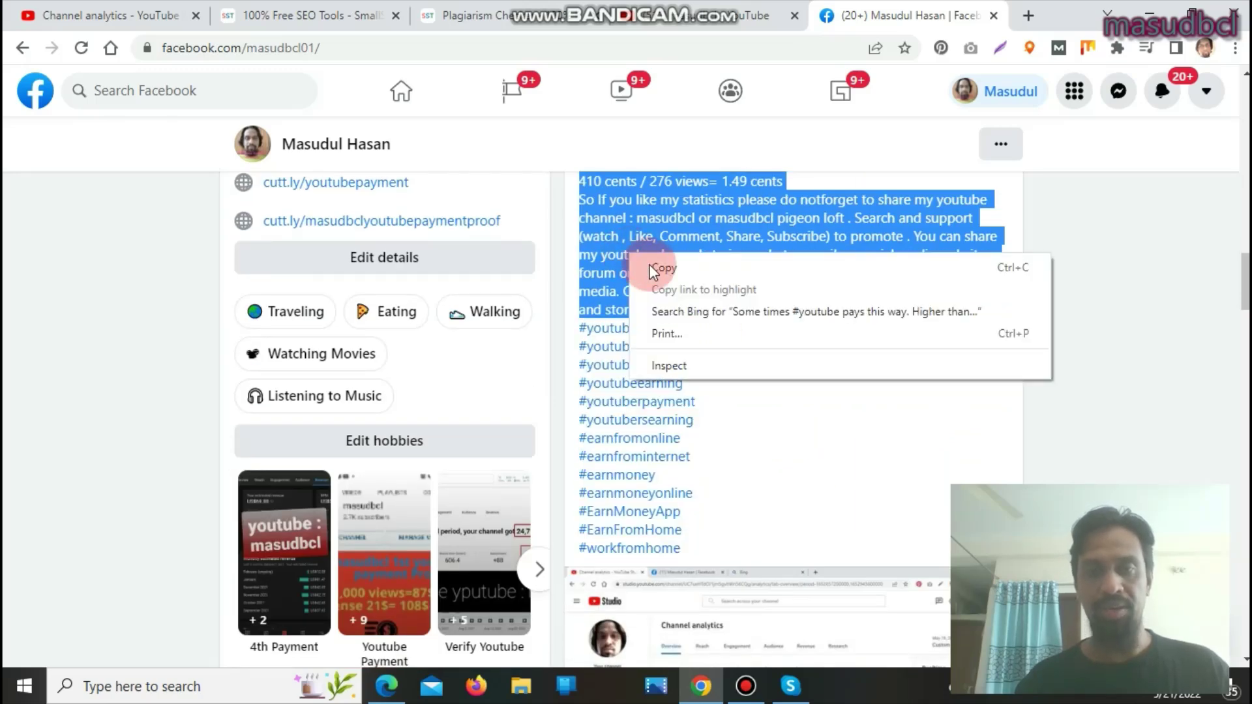
click(651, 266)
Switch back to the Plagiarism Checker page and replace all of its input text with the copied Facebook post.
click(512, 8)
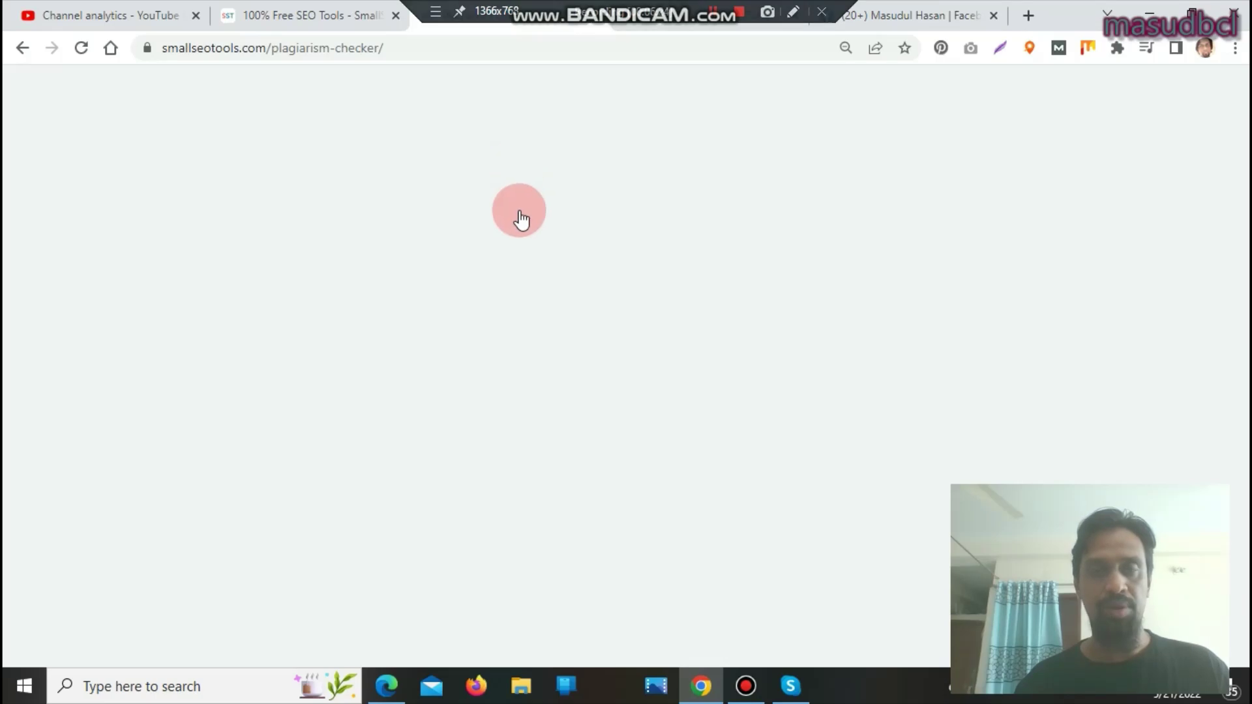
click(664, 346)
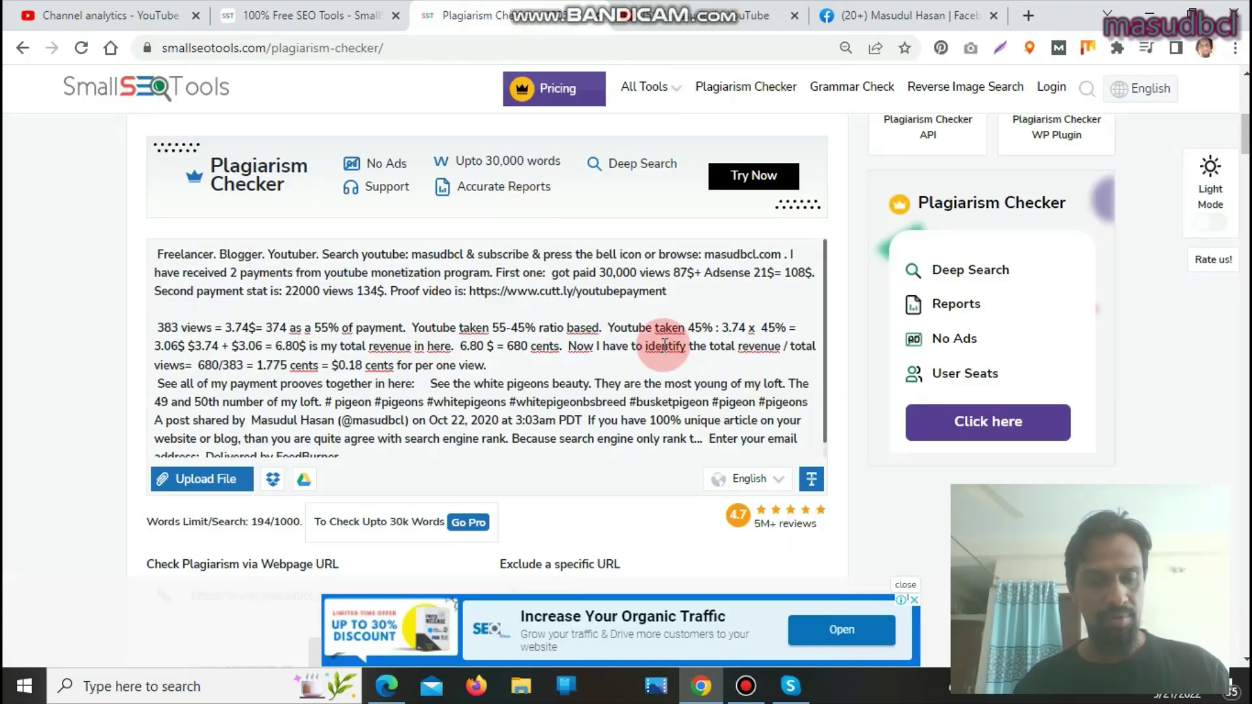
key(ctrl+a)
key(ctrl+v)
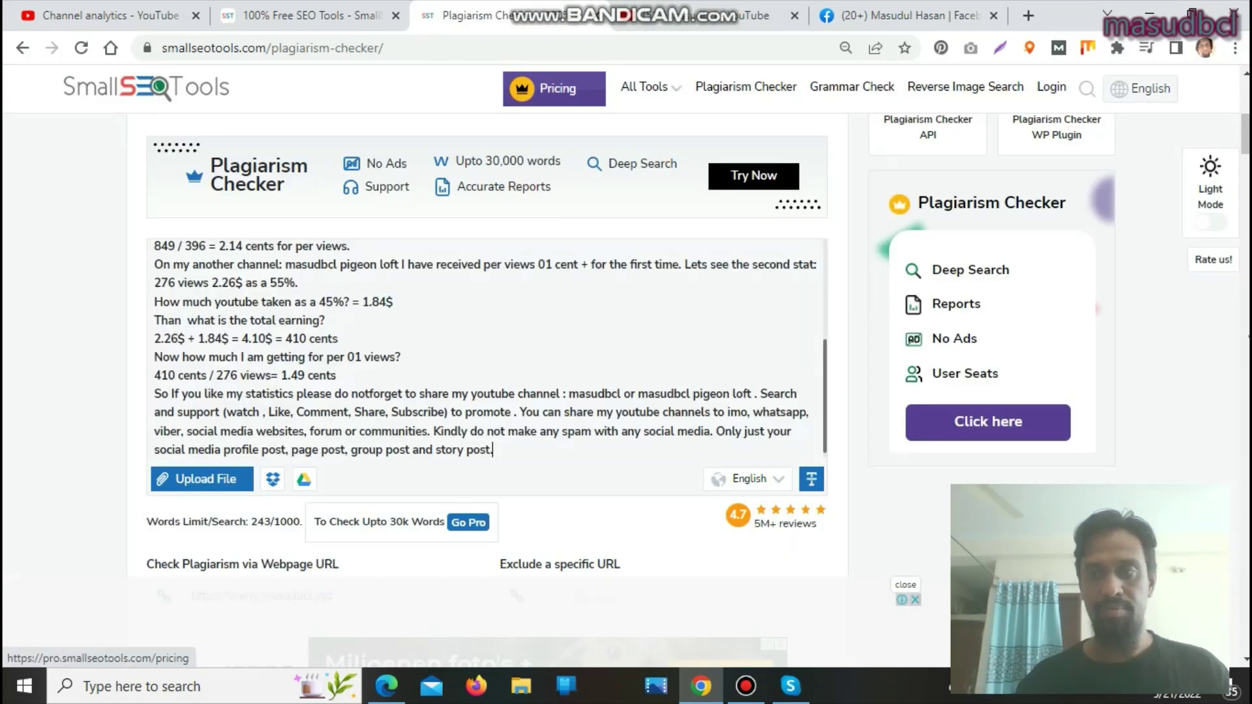
Clear the webpage URL from the "Check Plagiarism via Webpage URL" field.
scroll(665, 345, down, 3)
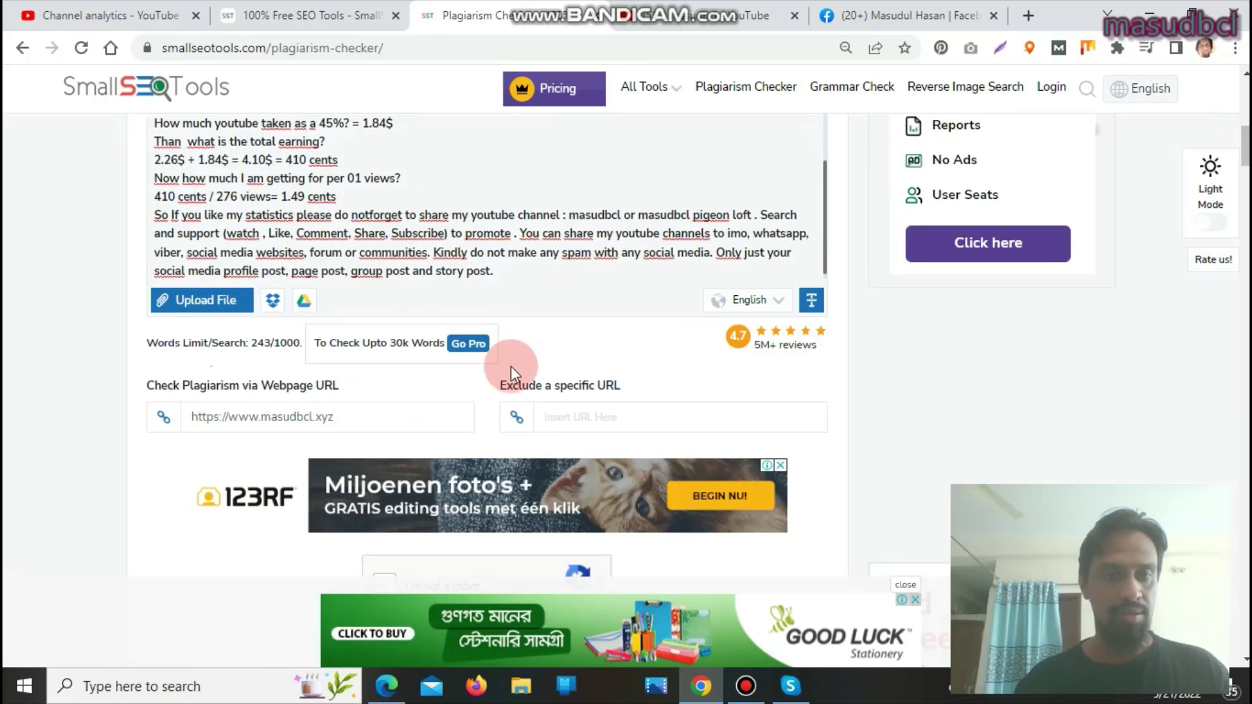
click(474, 414)
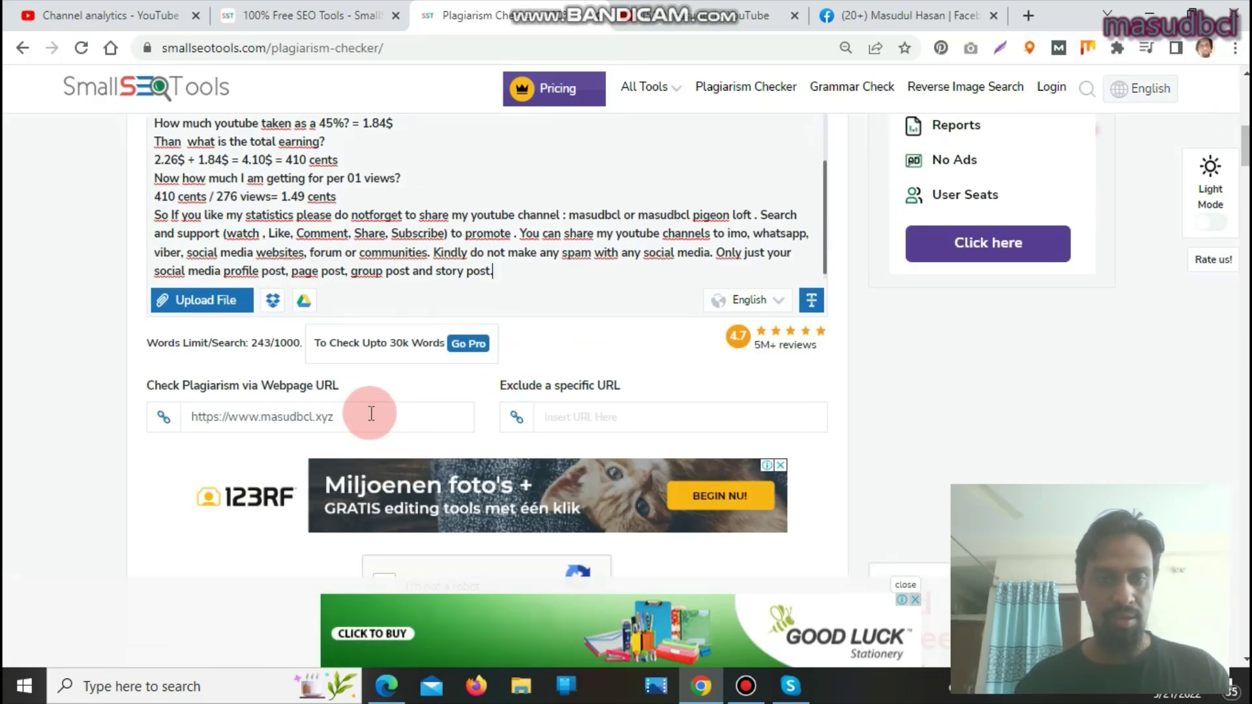
triple_click(371, 414)
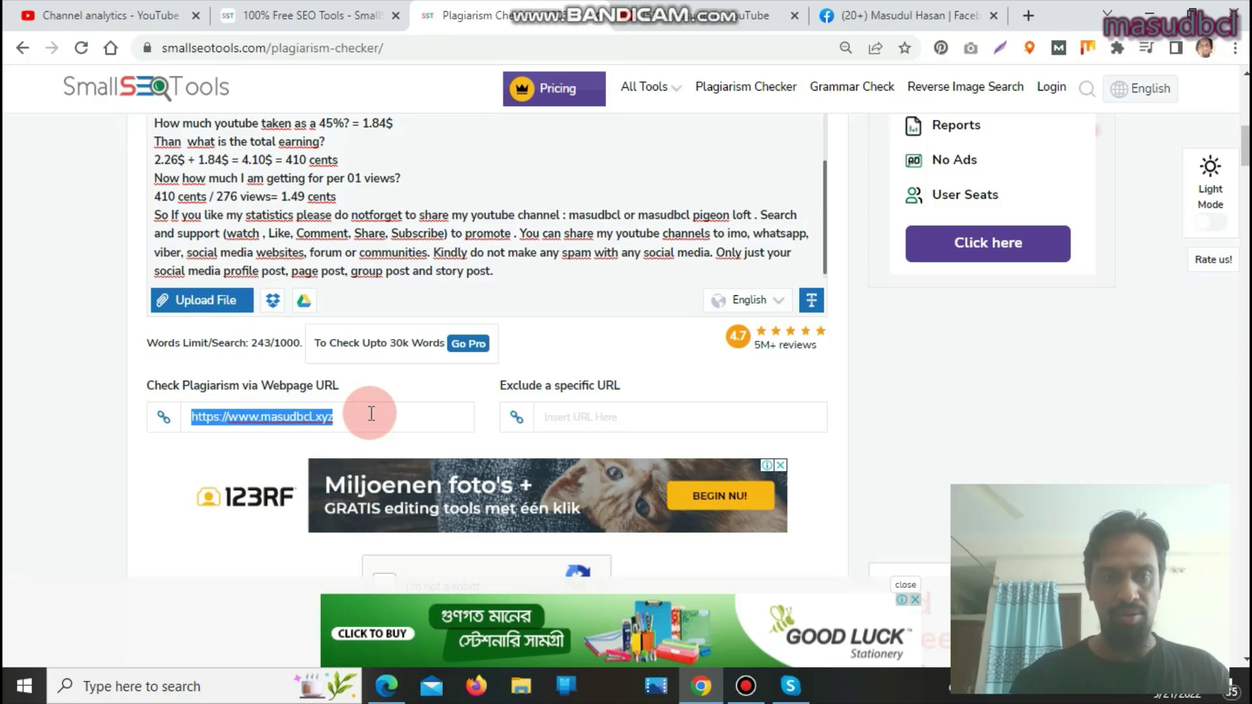
key(BackSpace)
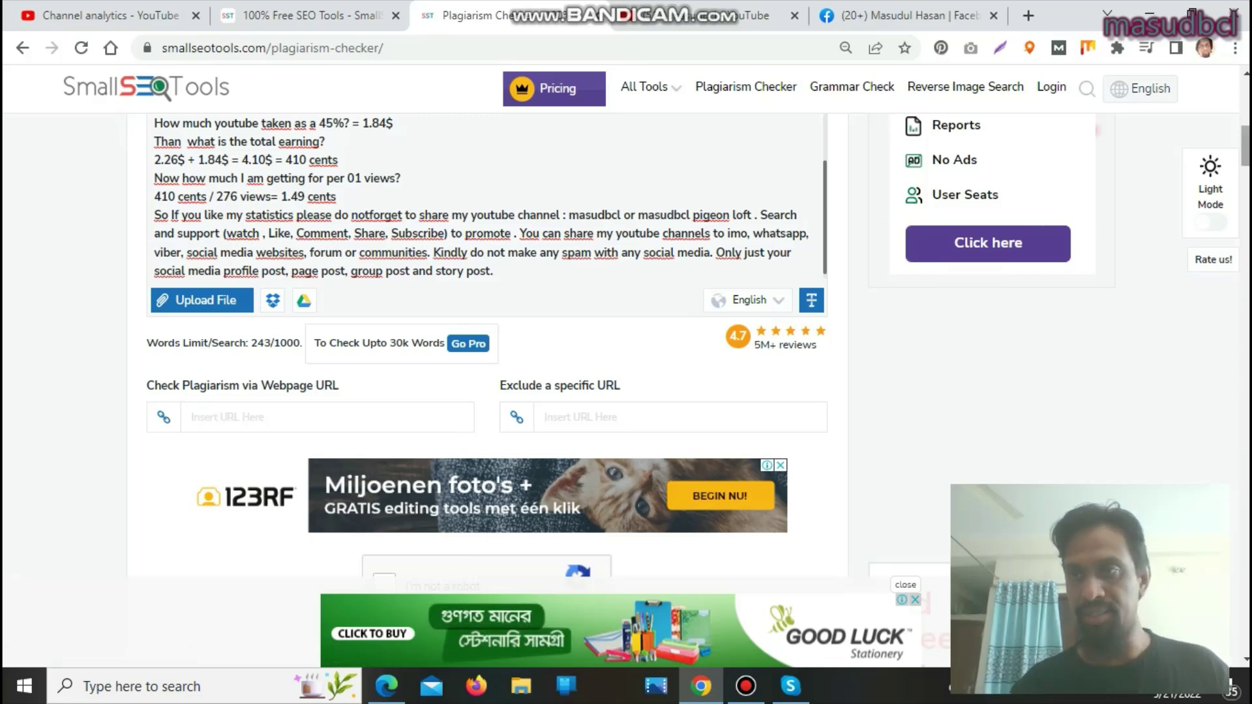
Complete the "I'm not a robot" verification and run the plagiarism check on the pasted post text.
scroll(519, 449, down, 3)
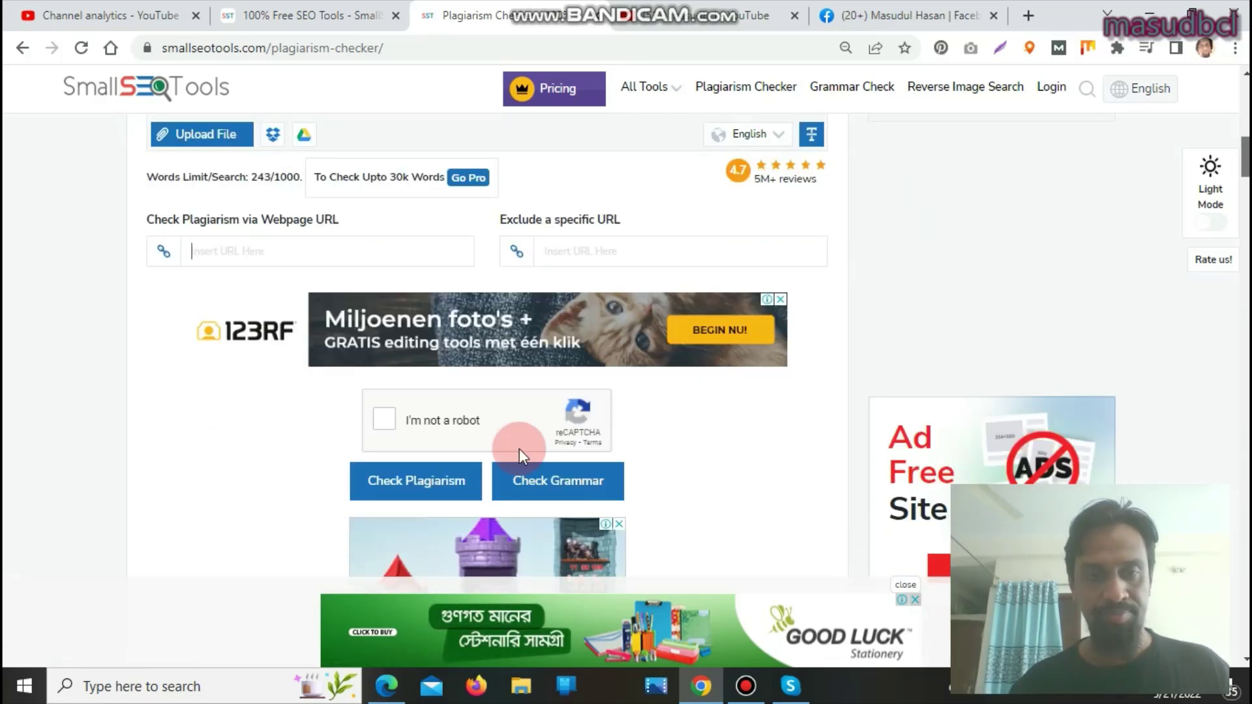
click(385, 421)
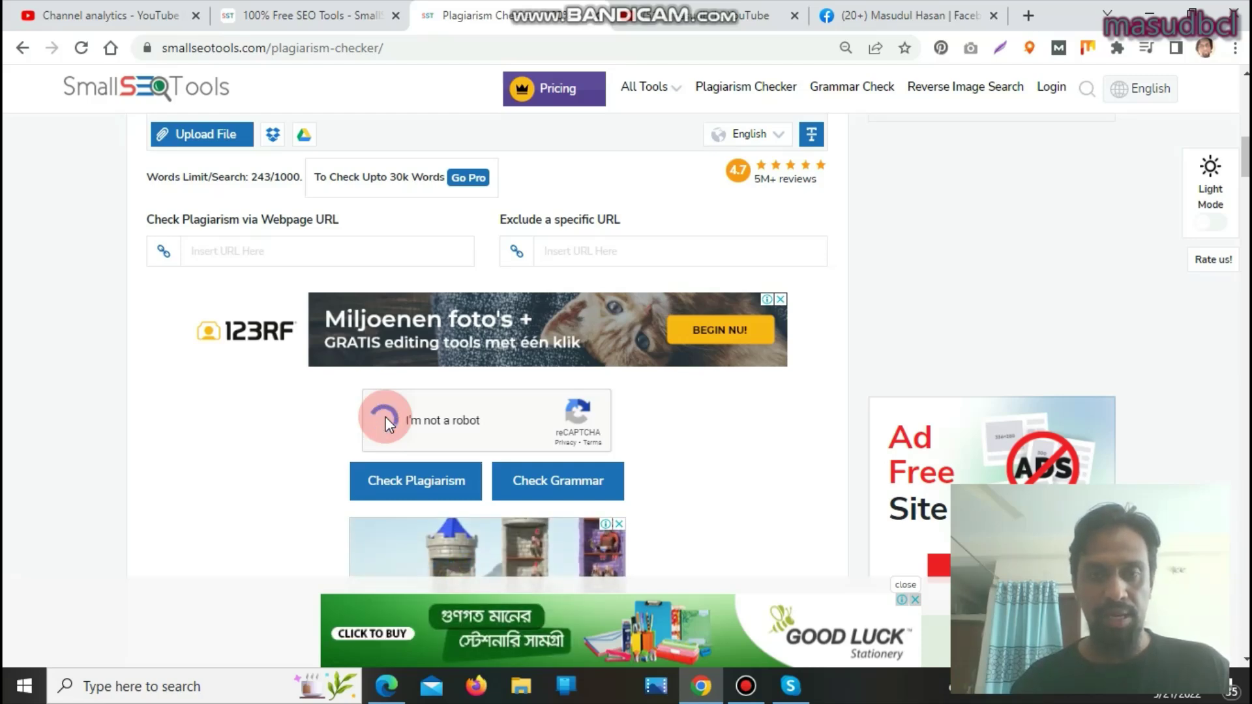
click(421, 481)
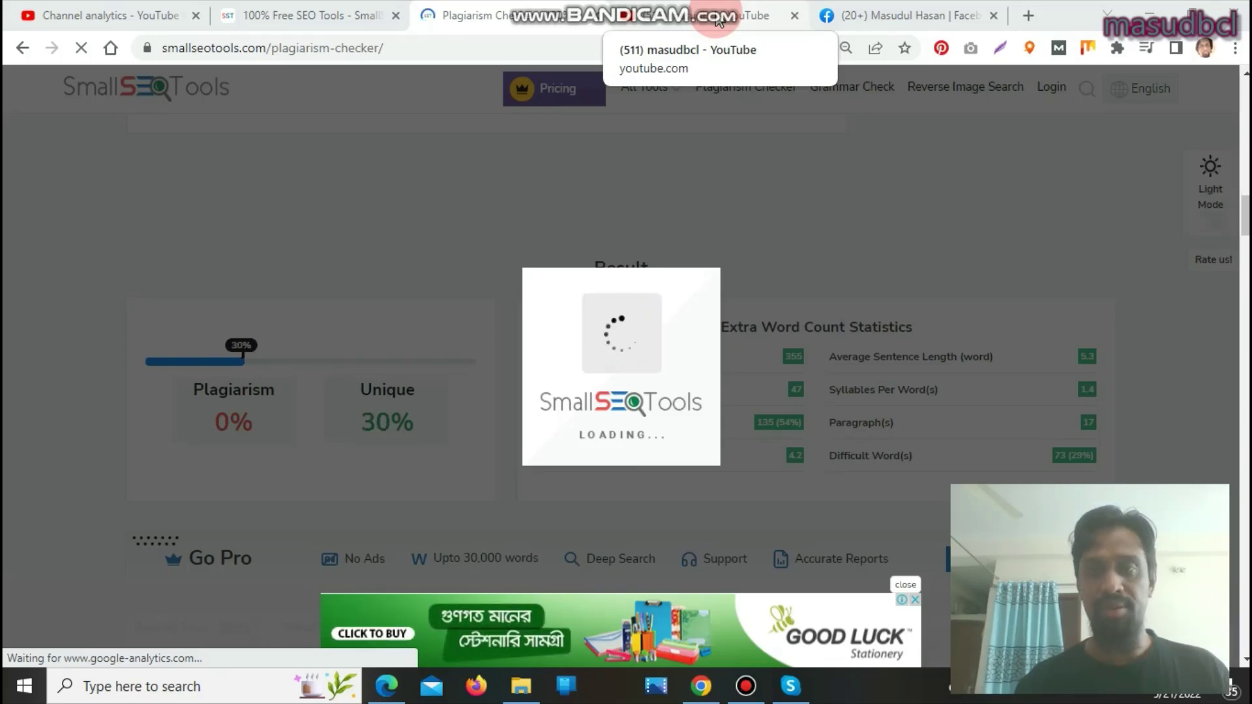
Examine the plagiarism result, word statistics and verdict for the pasted Facebook post.
mouse_move(685, 8)
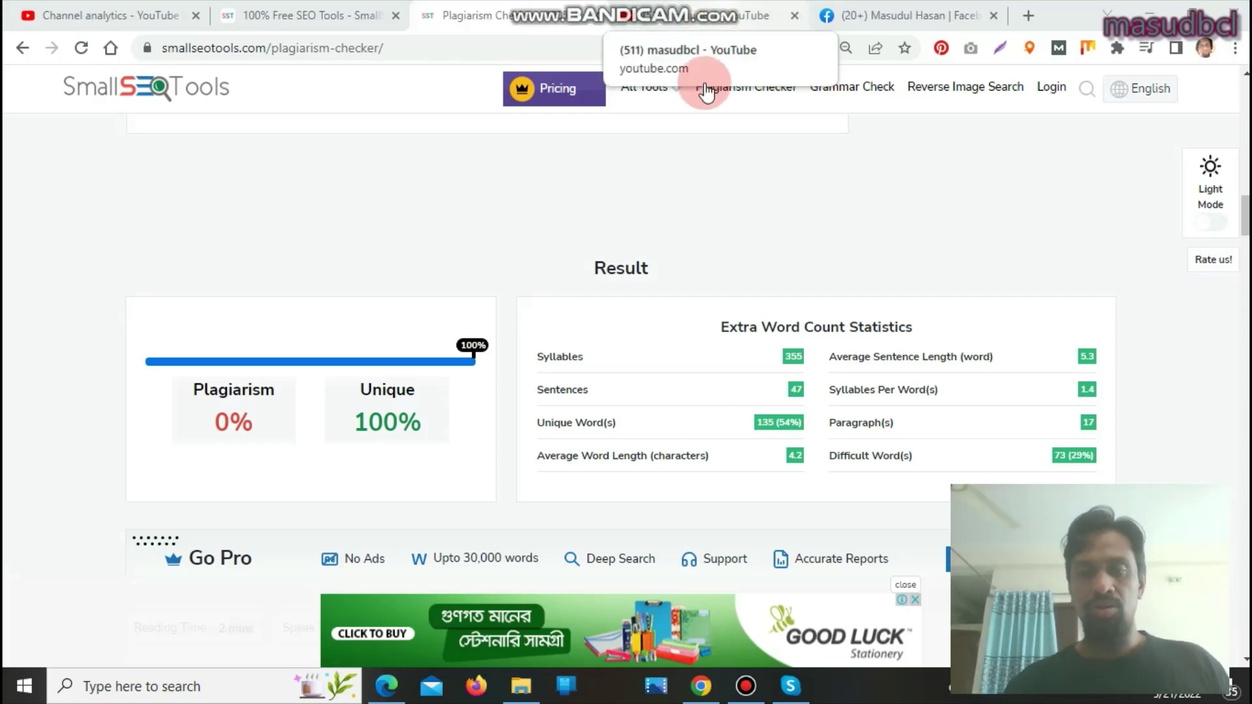
scroll(620, 392, down, 13)
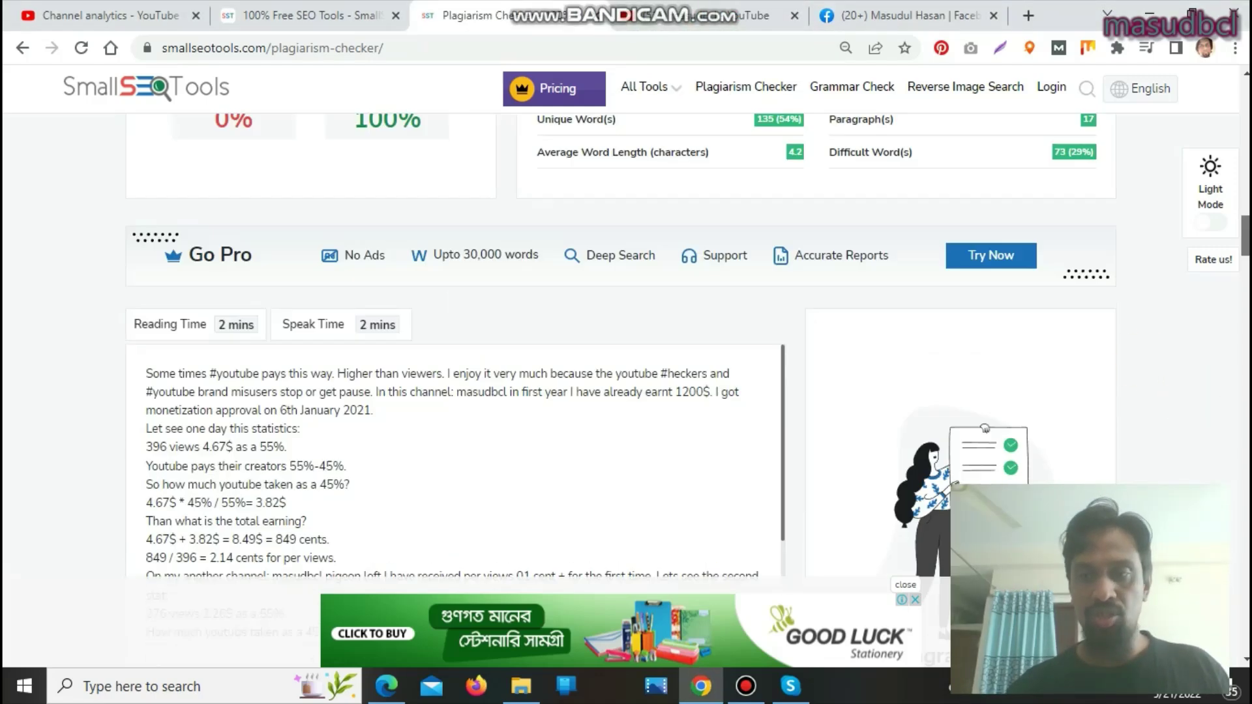
scroll(619, 391, up, 2)
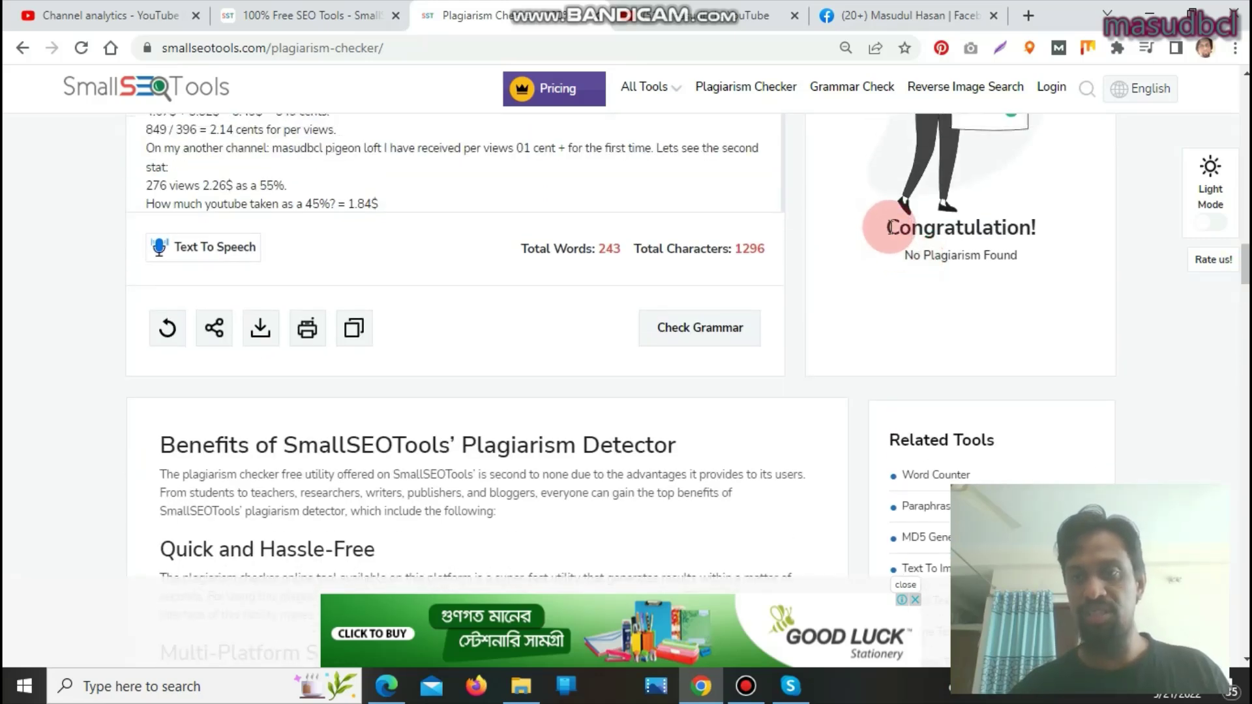
drag(889, 226, 1020, 268)
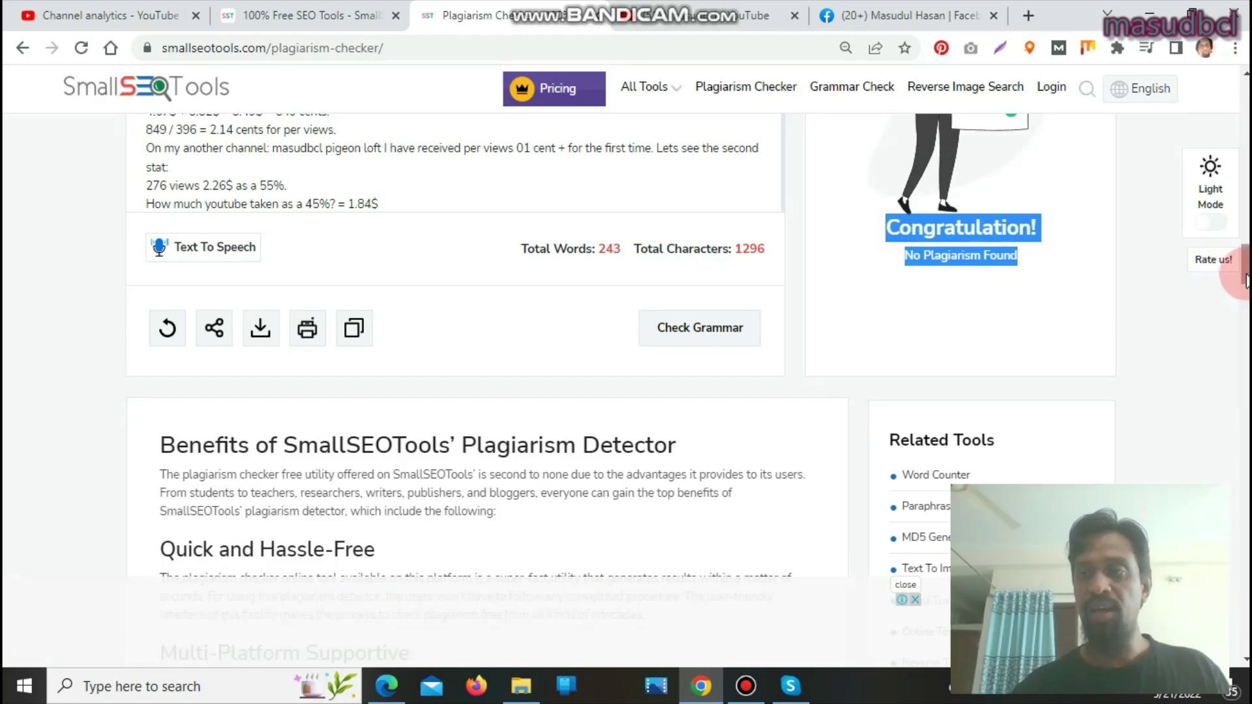
mouse_move(1246, 269)
mouse_down()
mouse_move(1246, 246)
mouse_move(1247, 264)
mouse_up()
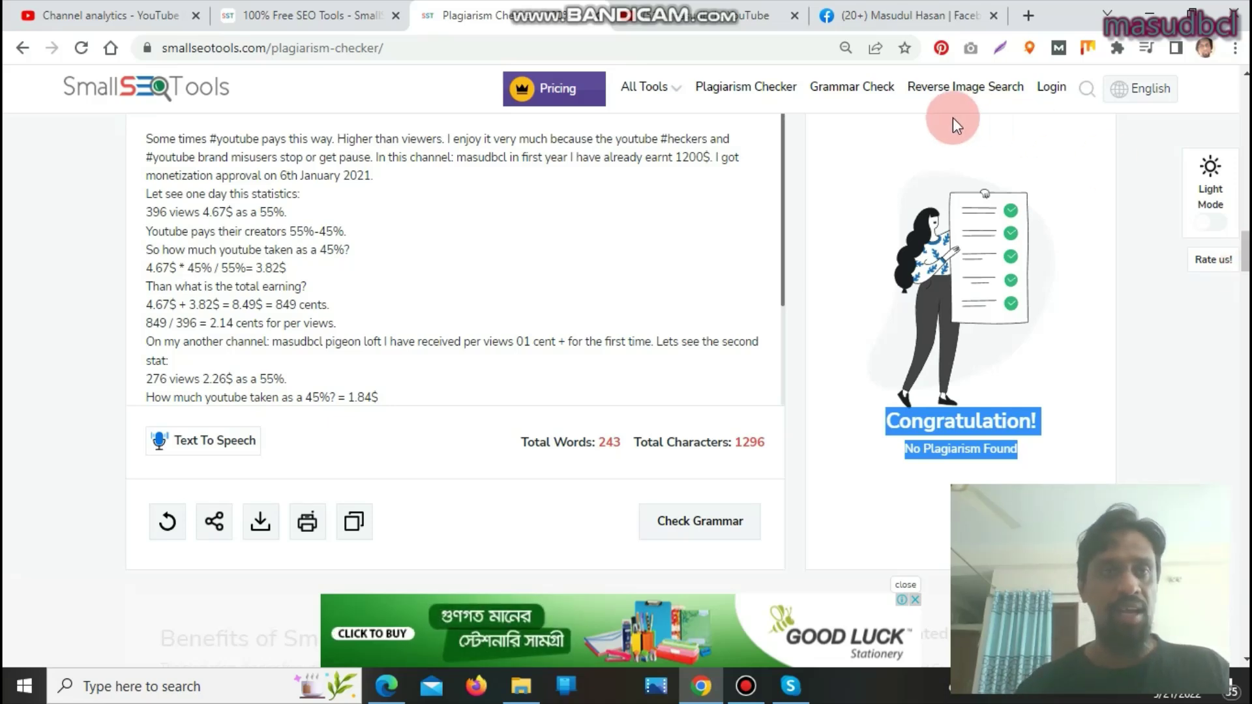
Switch to the Facebook profile page and load google.com in its place.
click(856, 9)
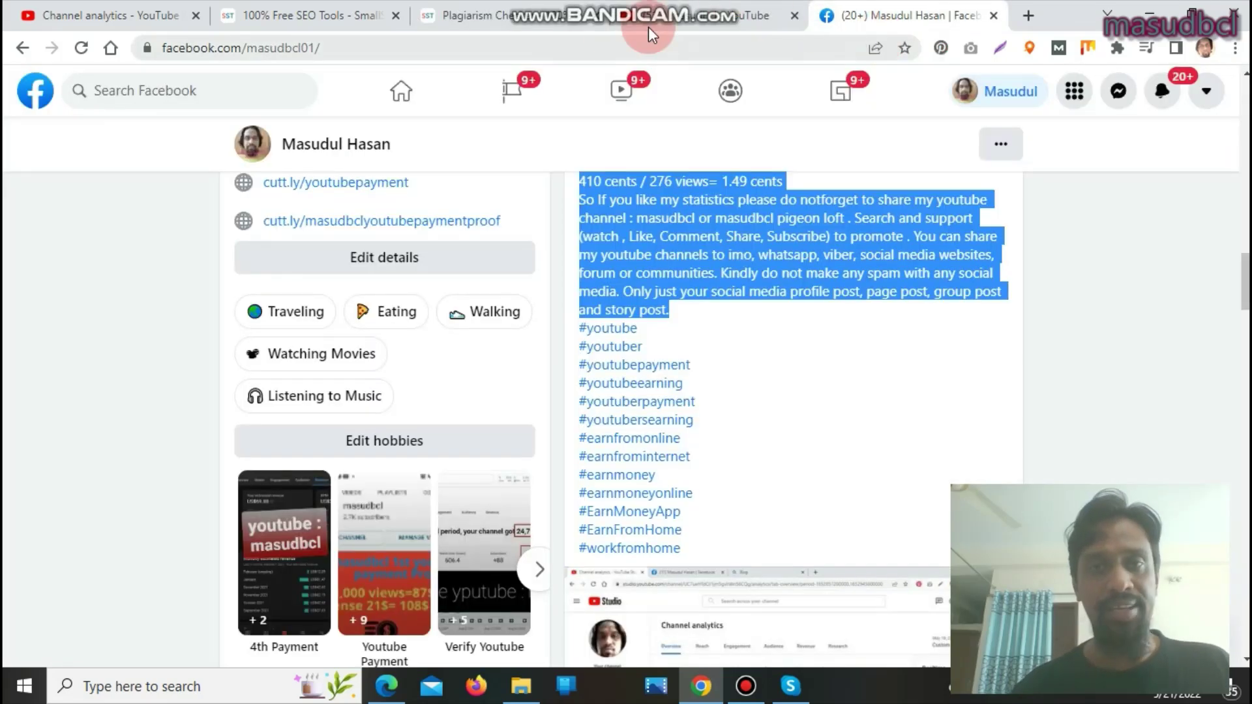
click(614, 49)
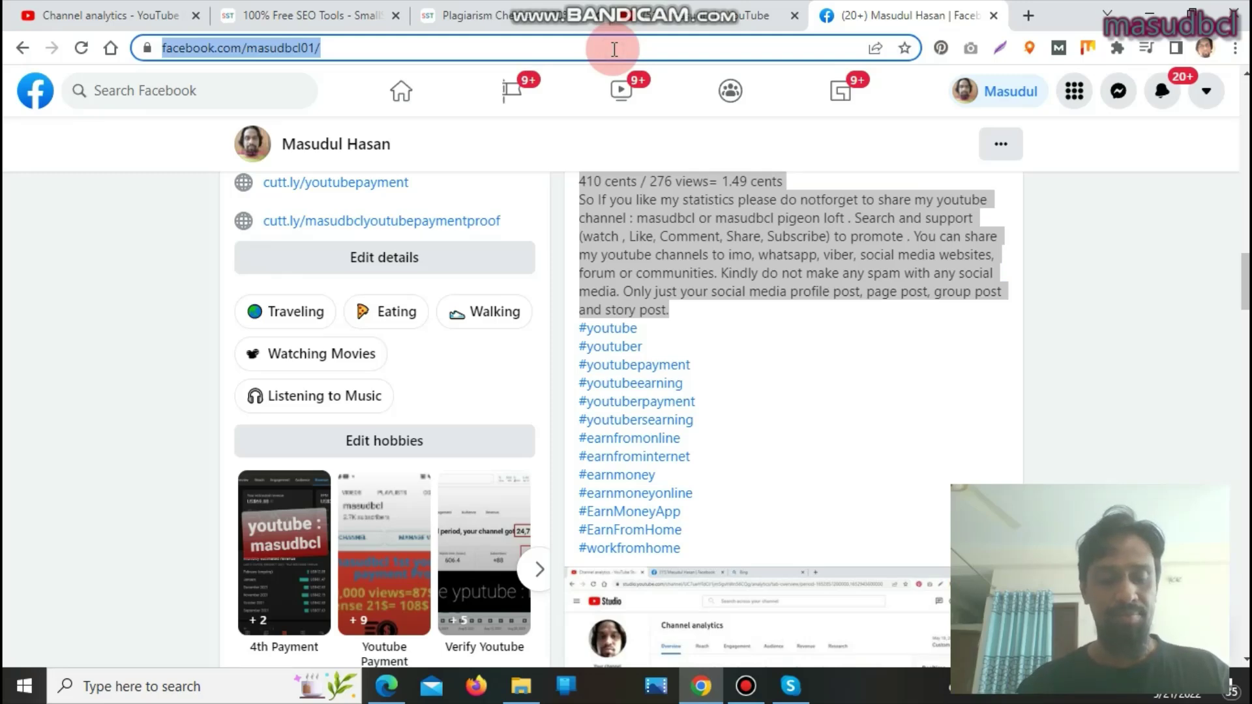
text(google.c)
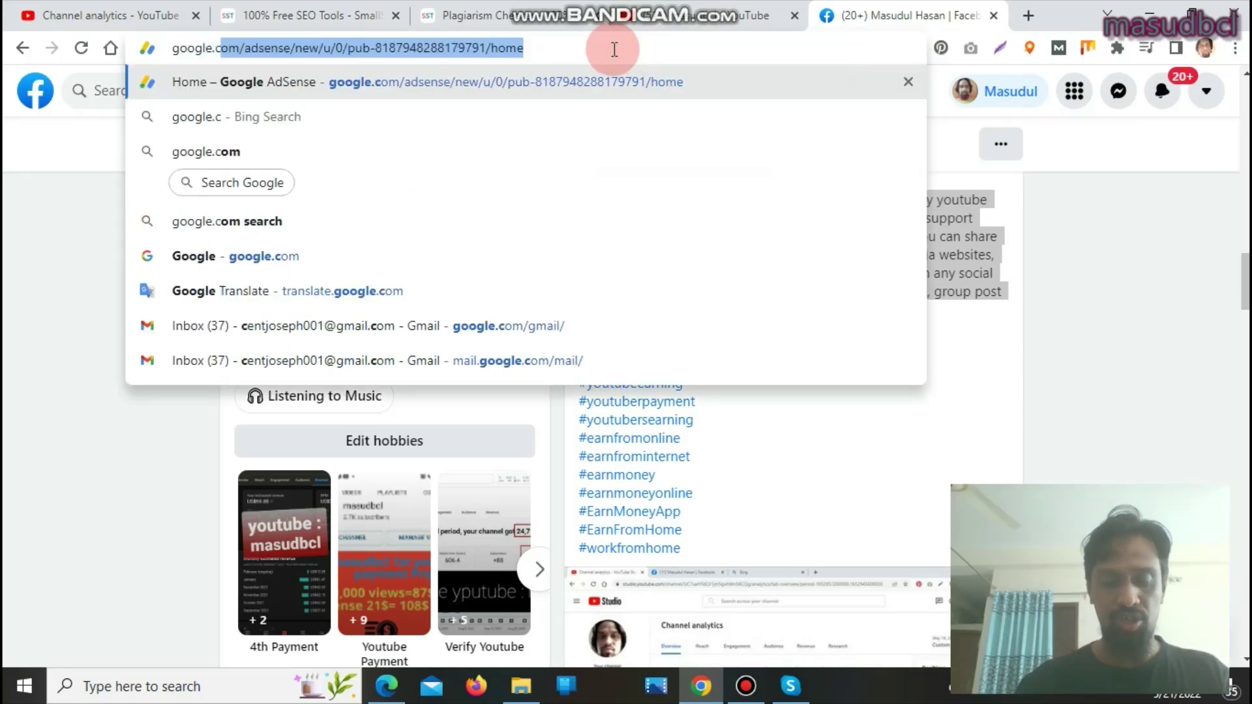
text(om)
key(Return)
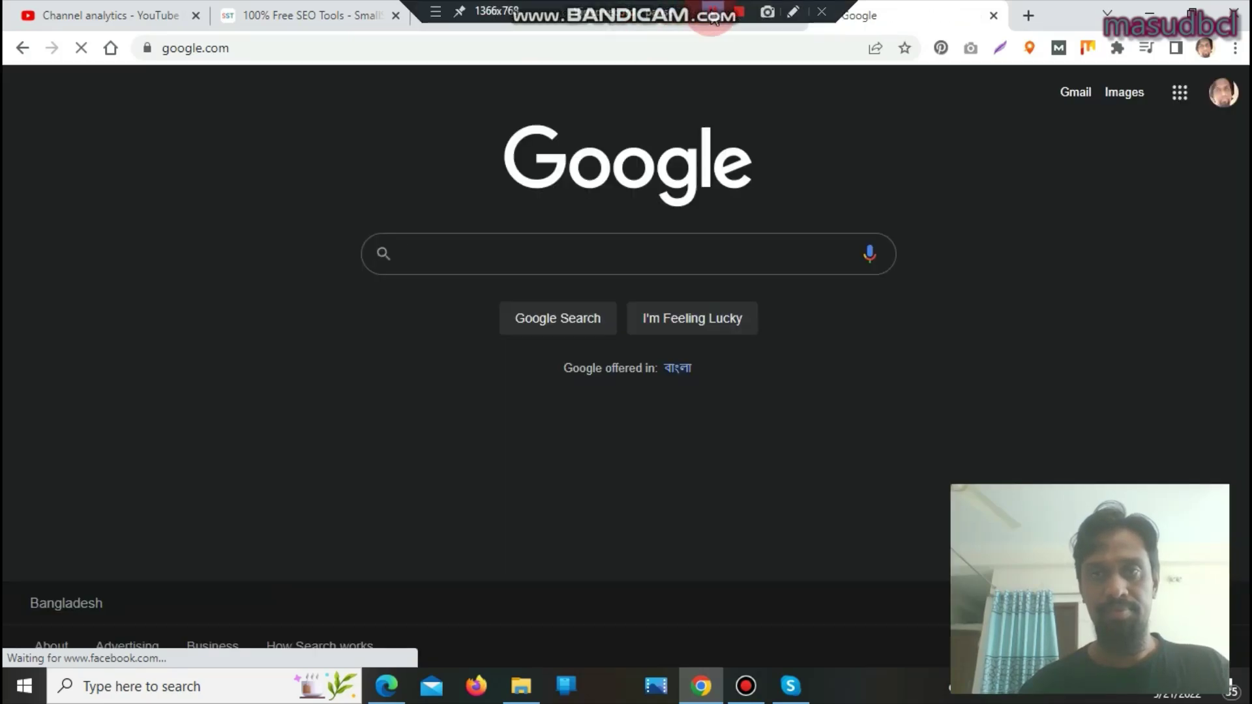
Search Google for "seo".
click(501, 254)
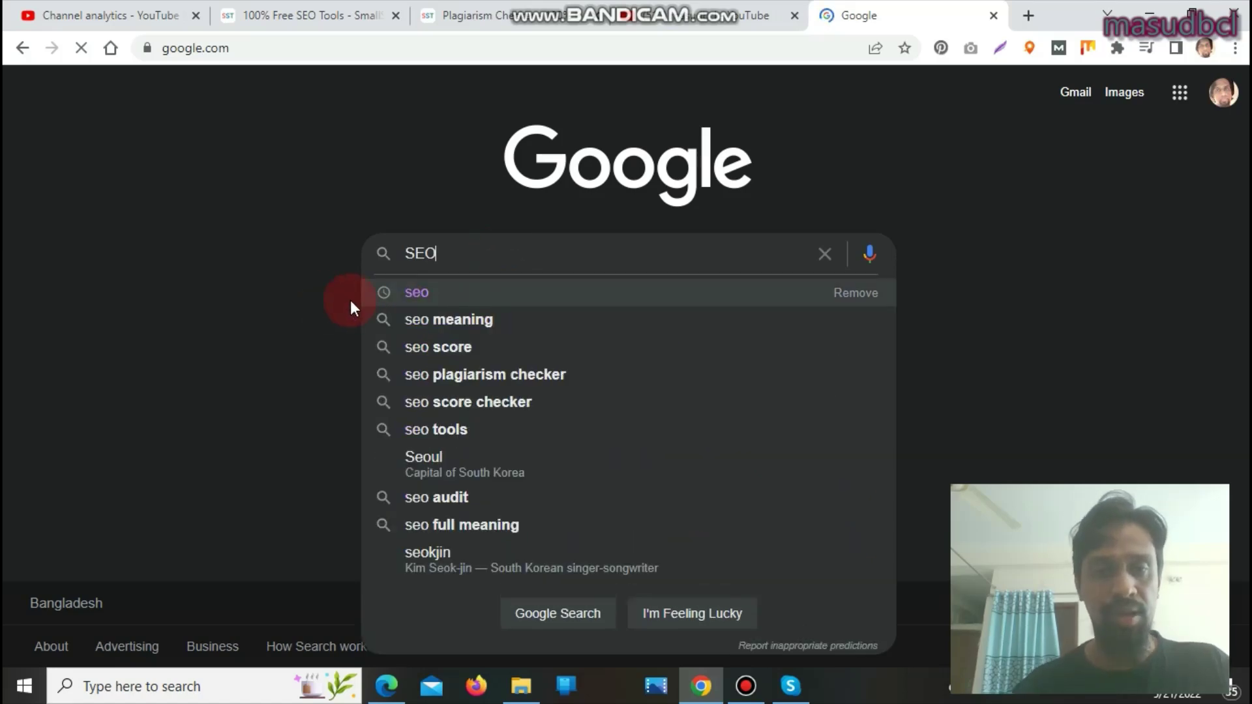
click(422, 292)
click(577, 326)
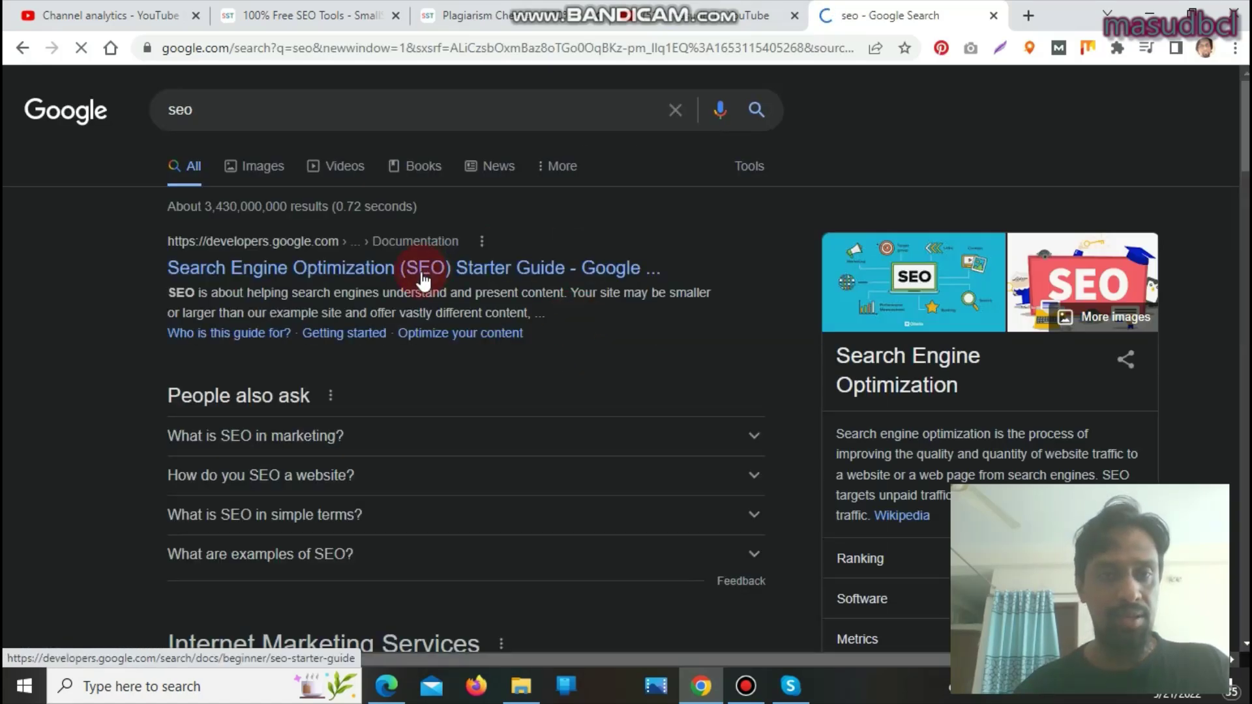
Open Moz's "Beginner's Guide to SEO" from the search results and return to the results page.
click(422, 279)
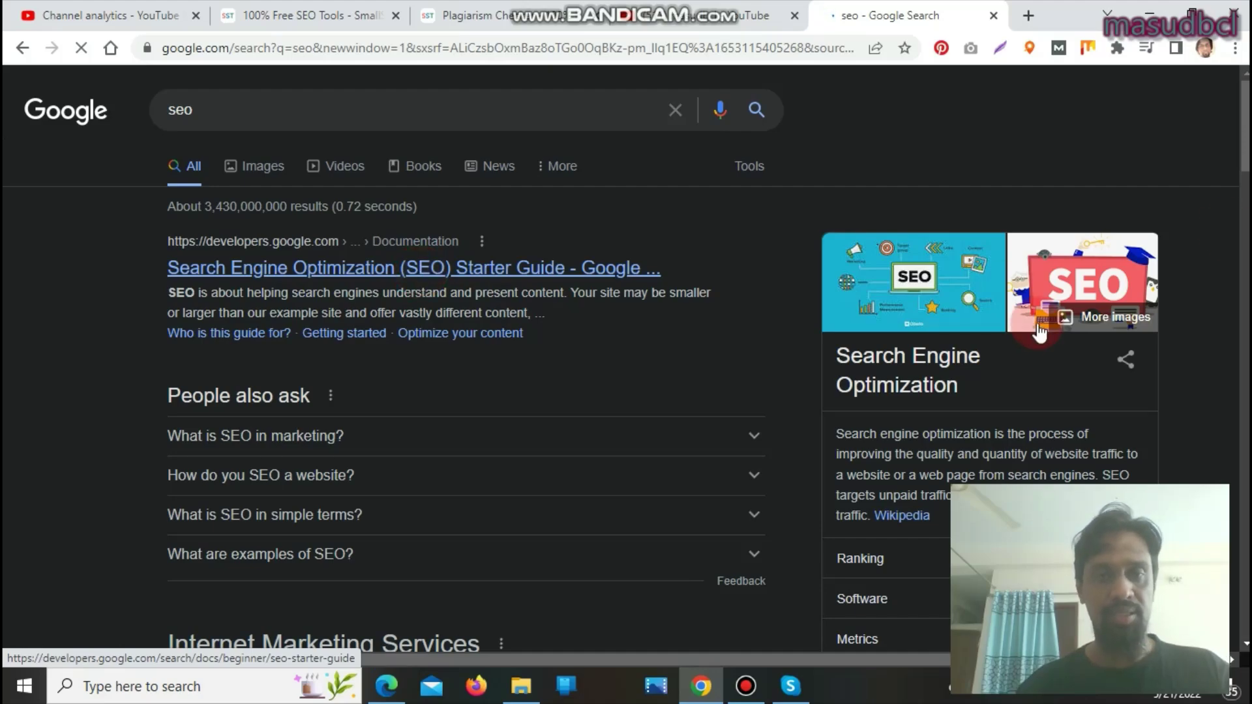
scroll(457, 365, down, 5)
scroll(466, 365, down, 12)
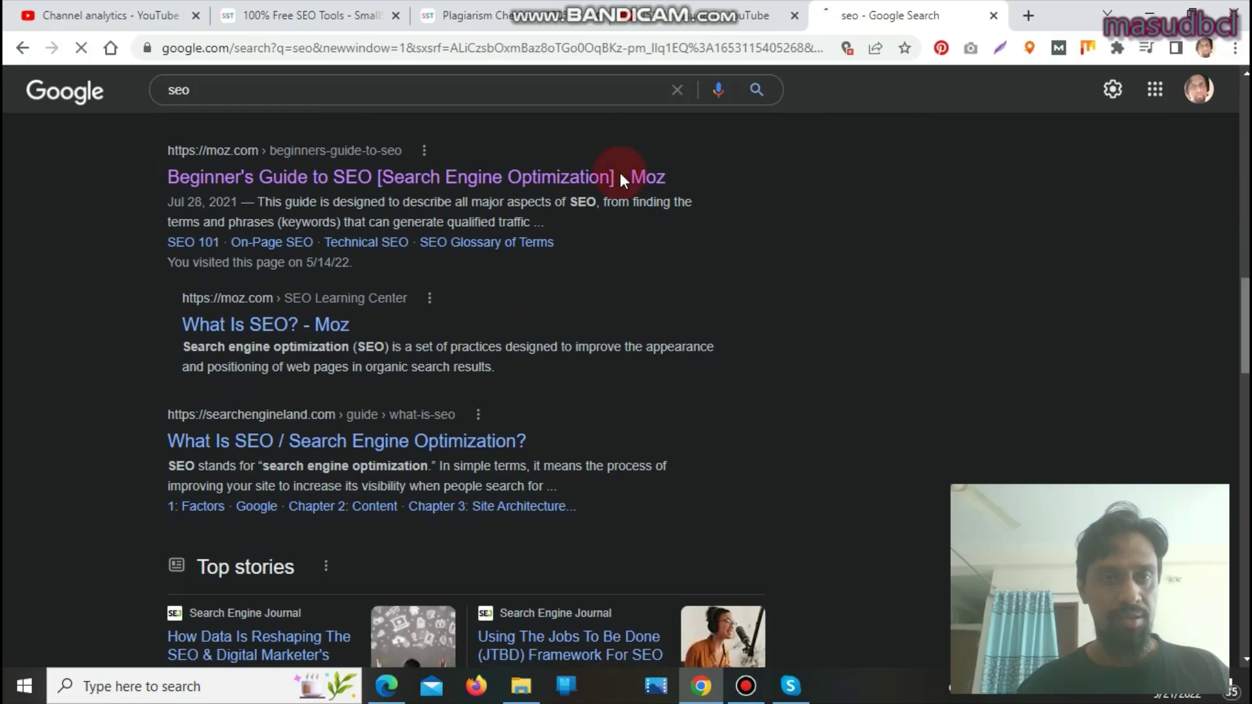
click(477, 185)
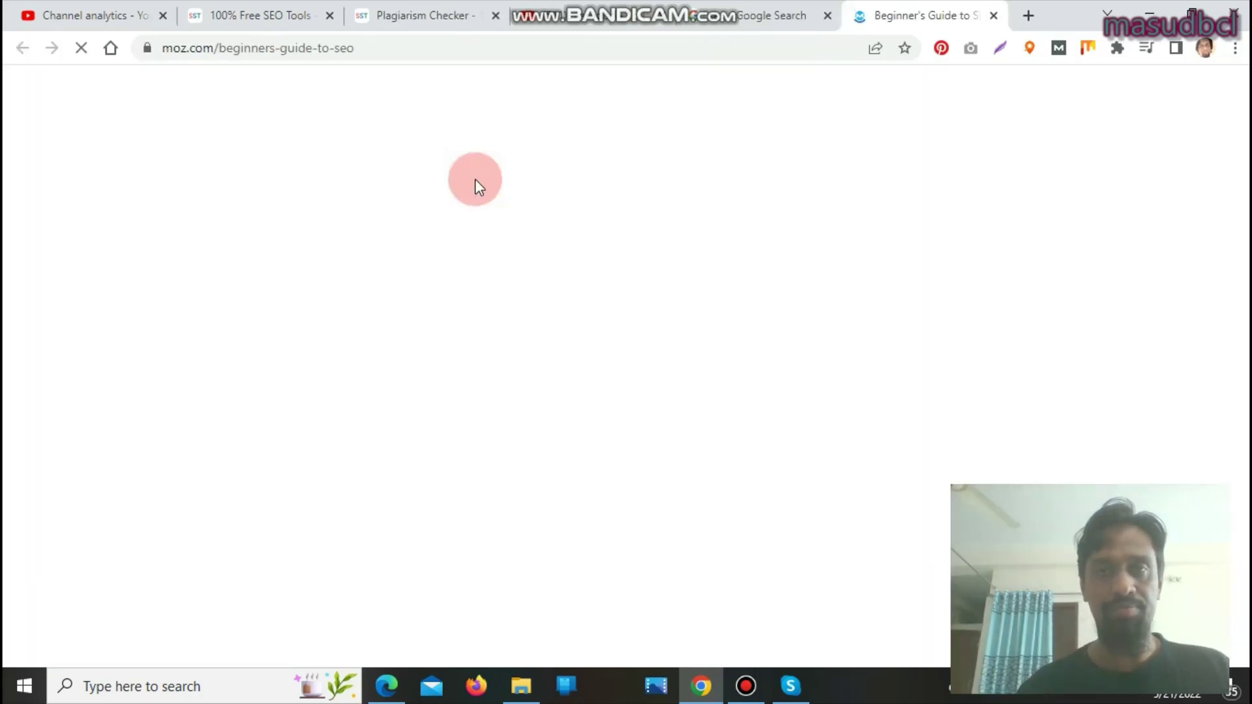
click(769, 11)
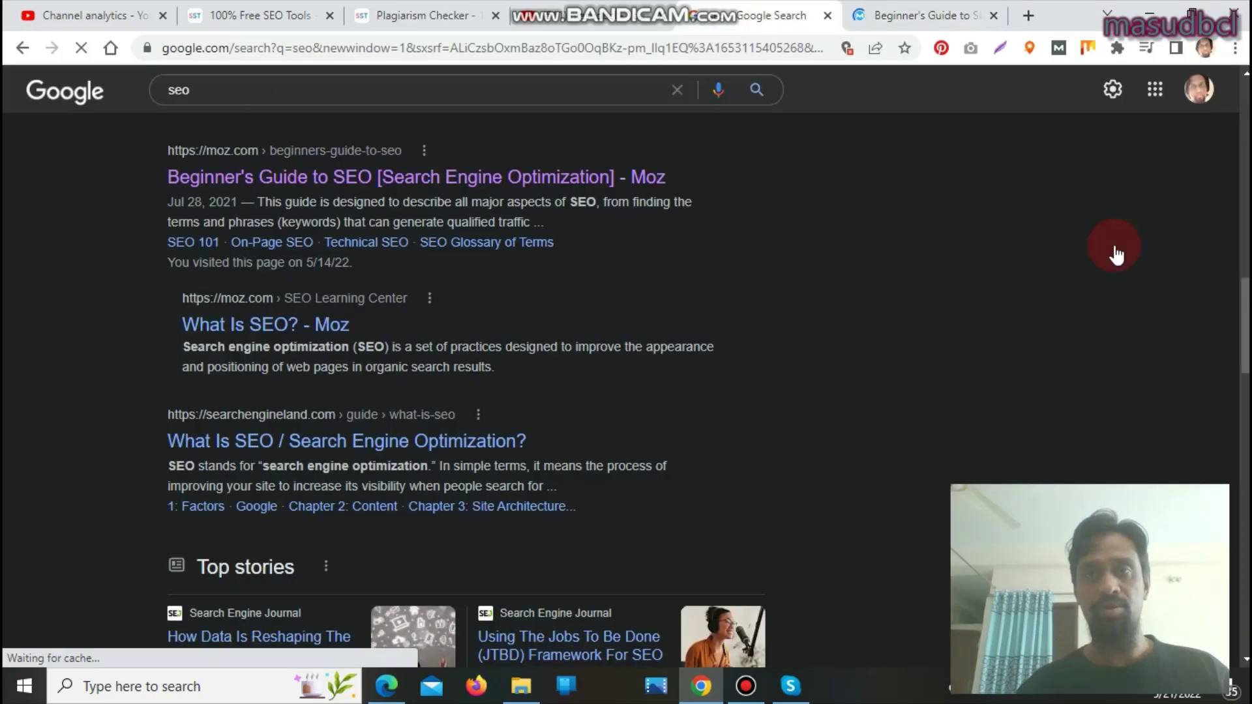
Open the Search Engine Land result "What Is SEO / Search Engine Optimization?" in a new tab, closing the Moz page.
scroll(1216, 294, down, 3)
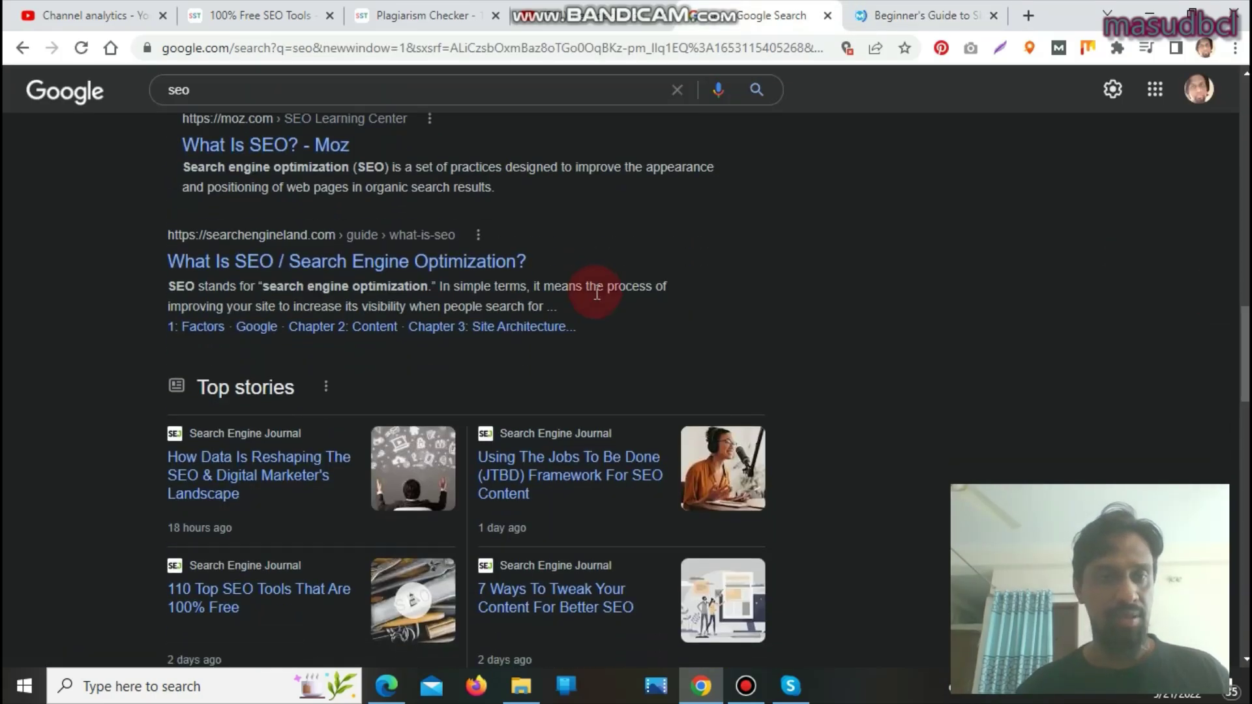
right_click(367, 267)
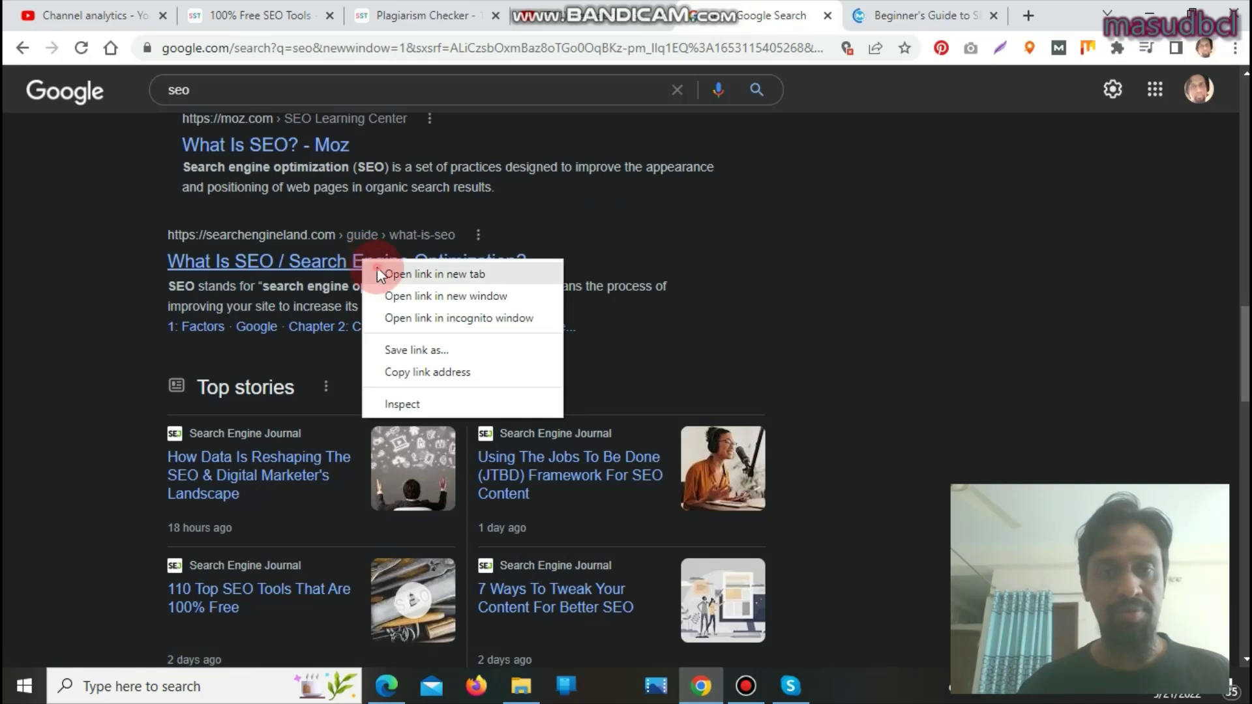
click(379, 268)
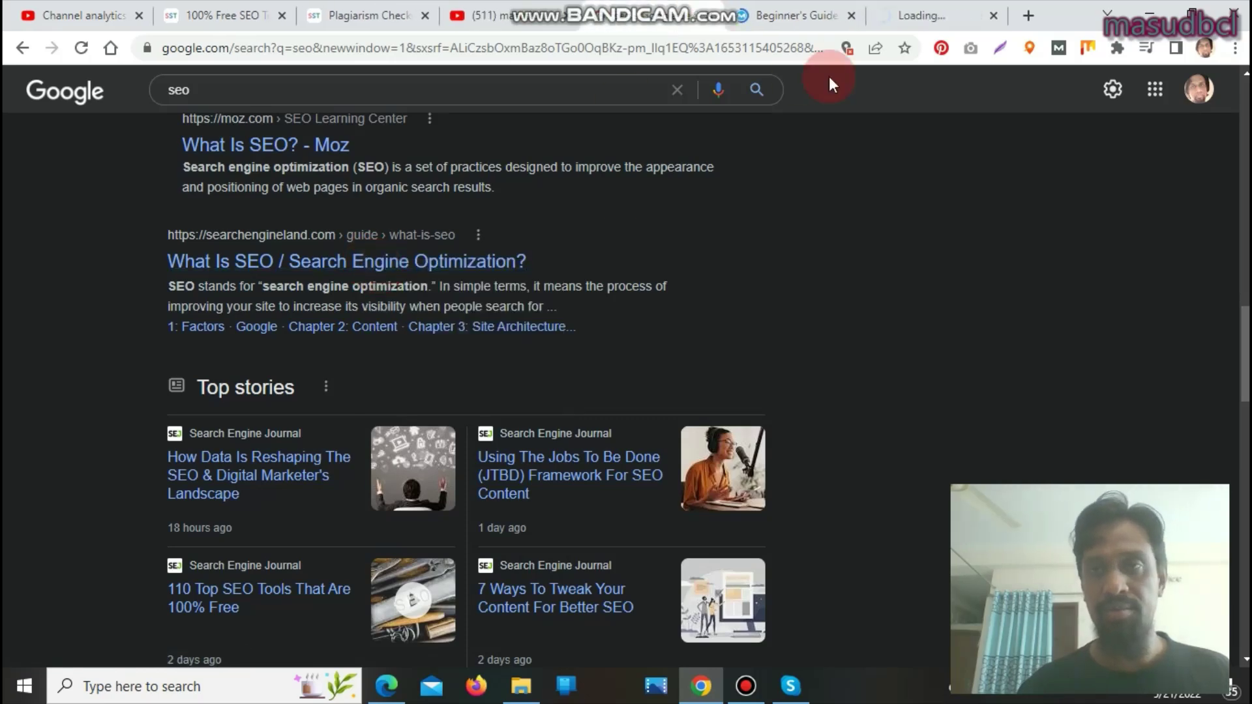
click(851, 13)
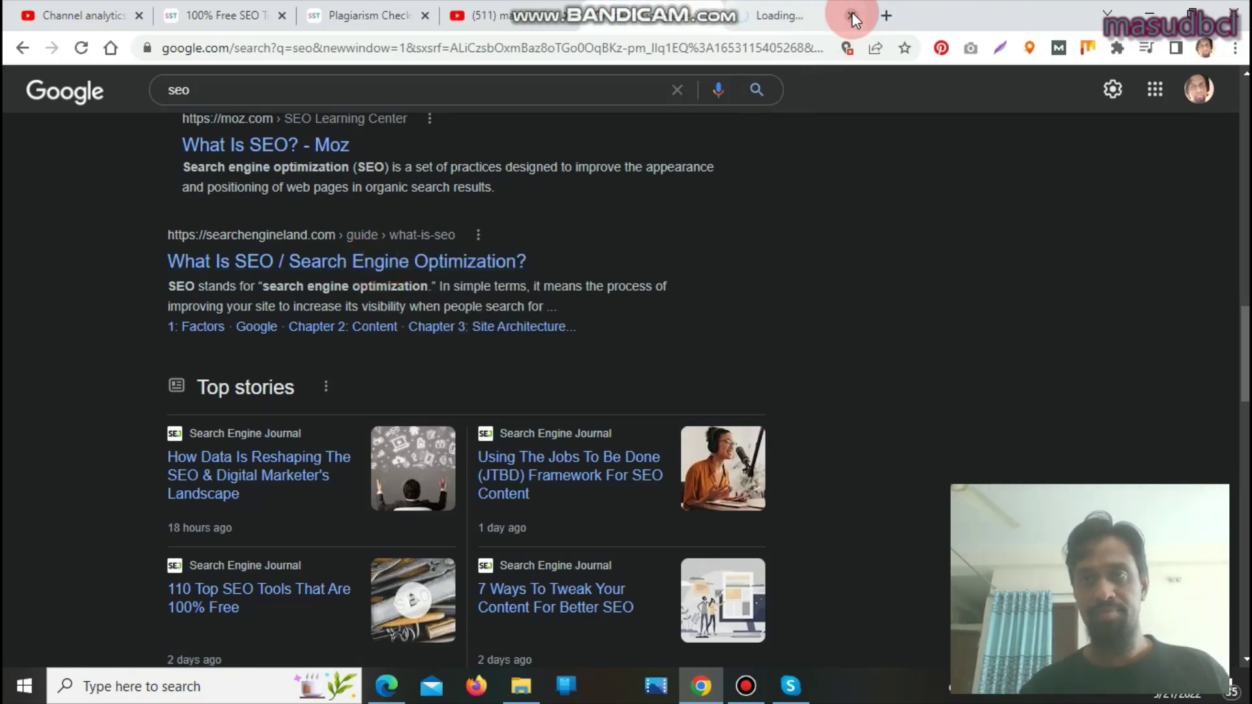
click(813, 1)
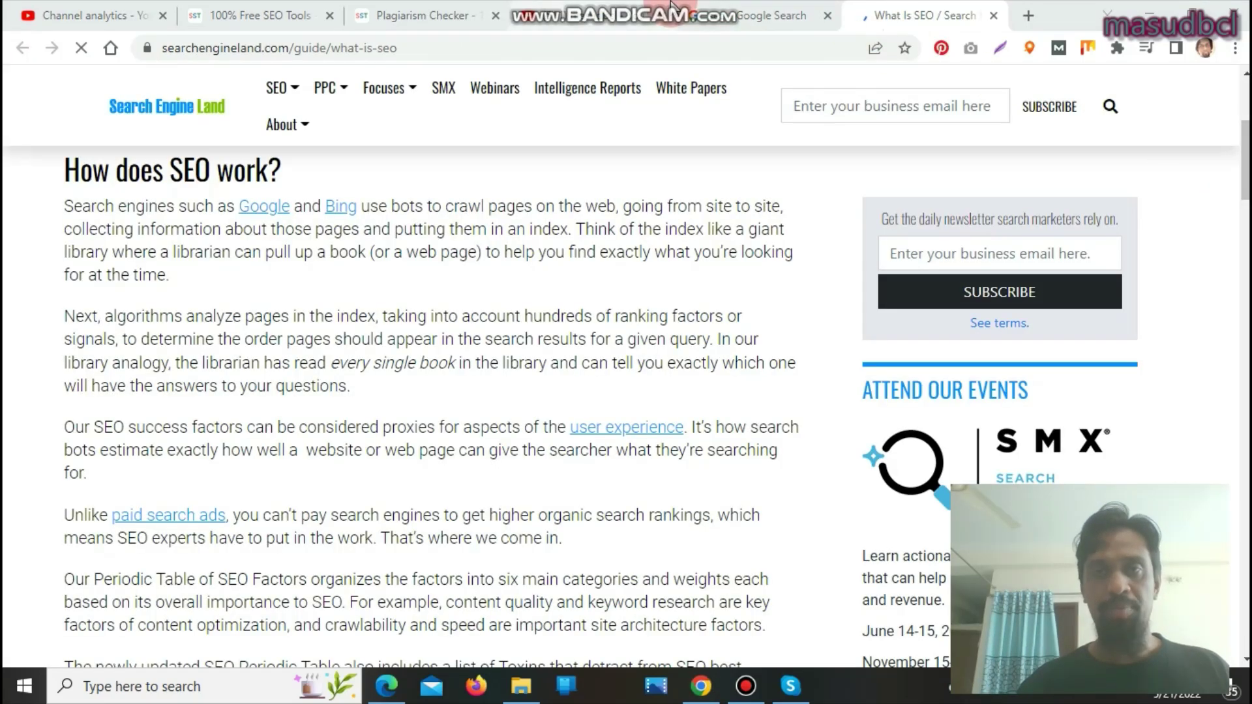
Copy the article from its heading "What Is SEO / Search Engine Optimization?" through "pages rank higher in the search results.".
mouse_move(671, 5)
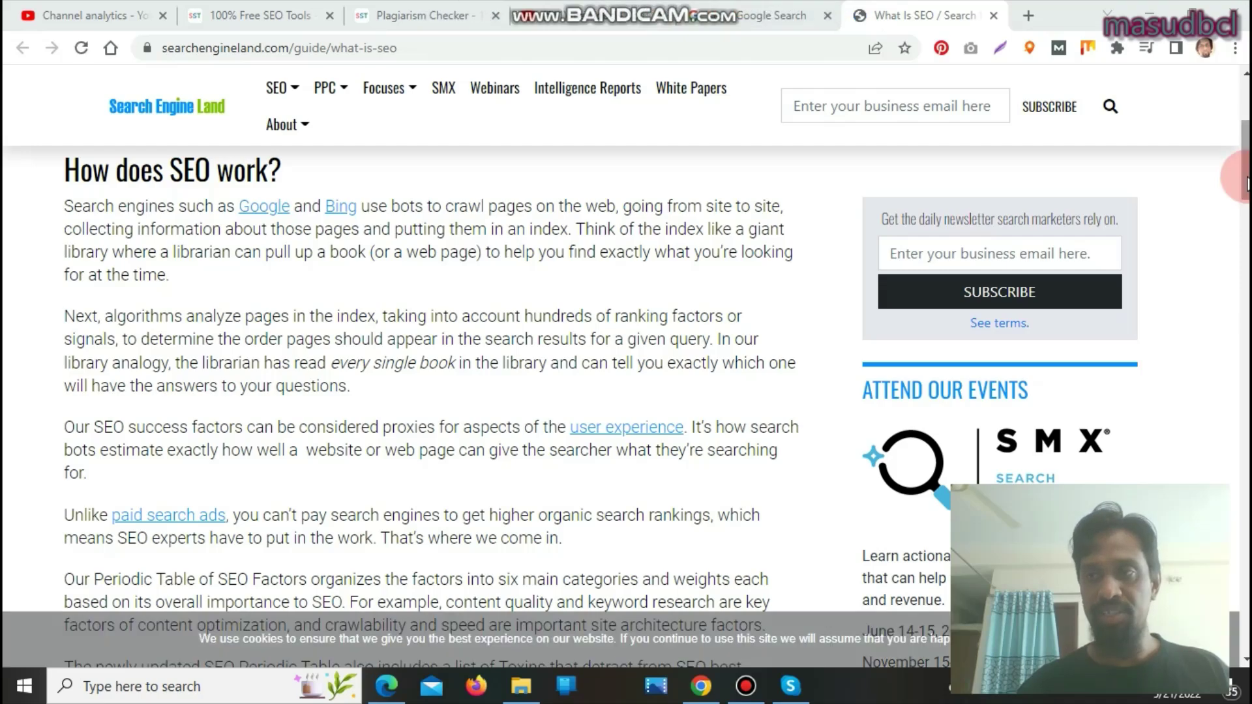
drag(1246, 162, 1245, 150)
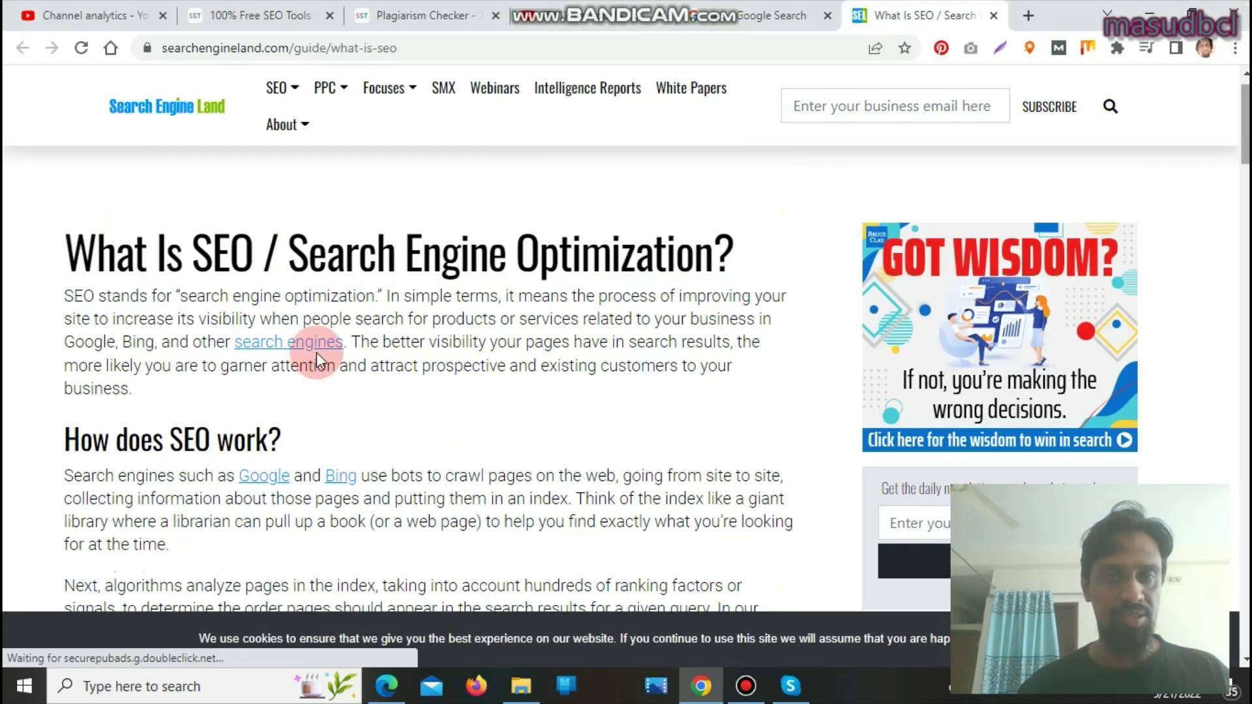
drag(68, 390, 363, 543)
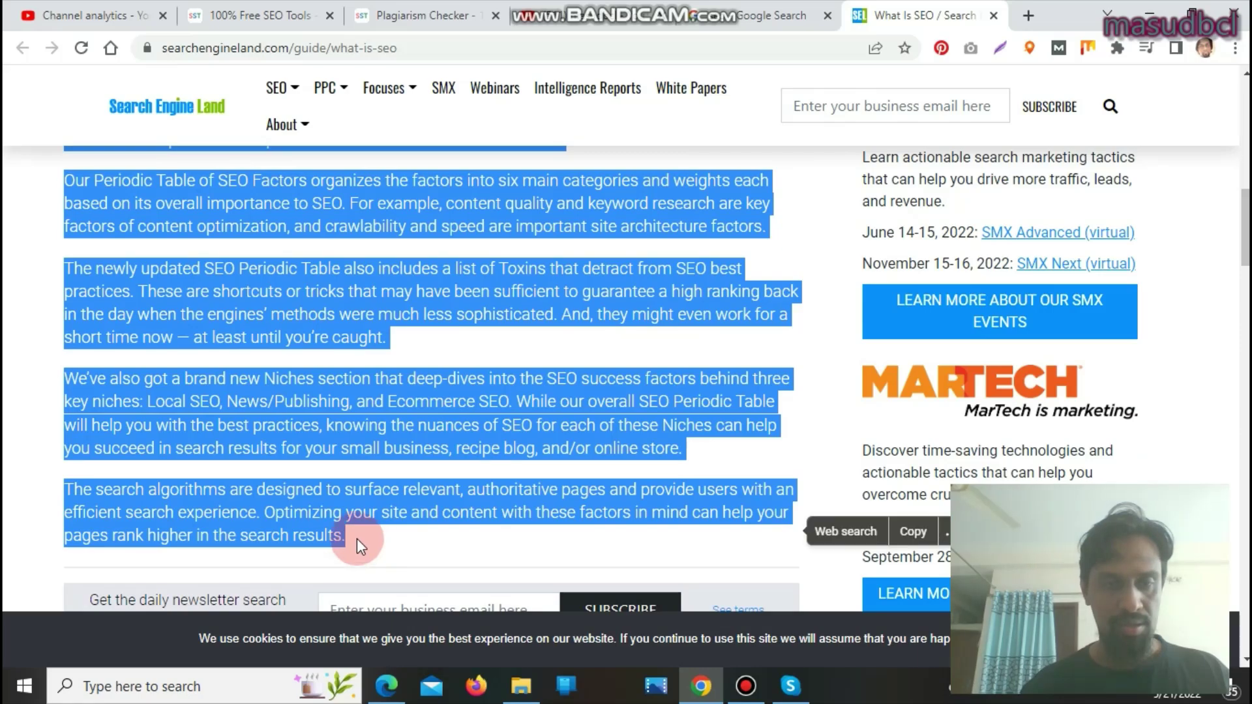
right_click(308, 518)
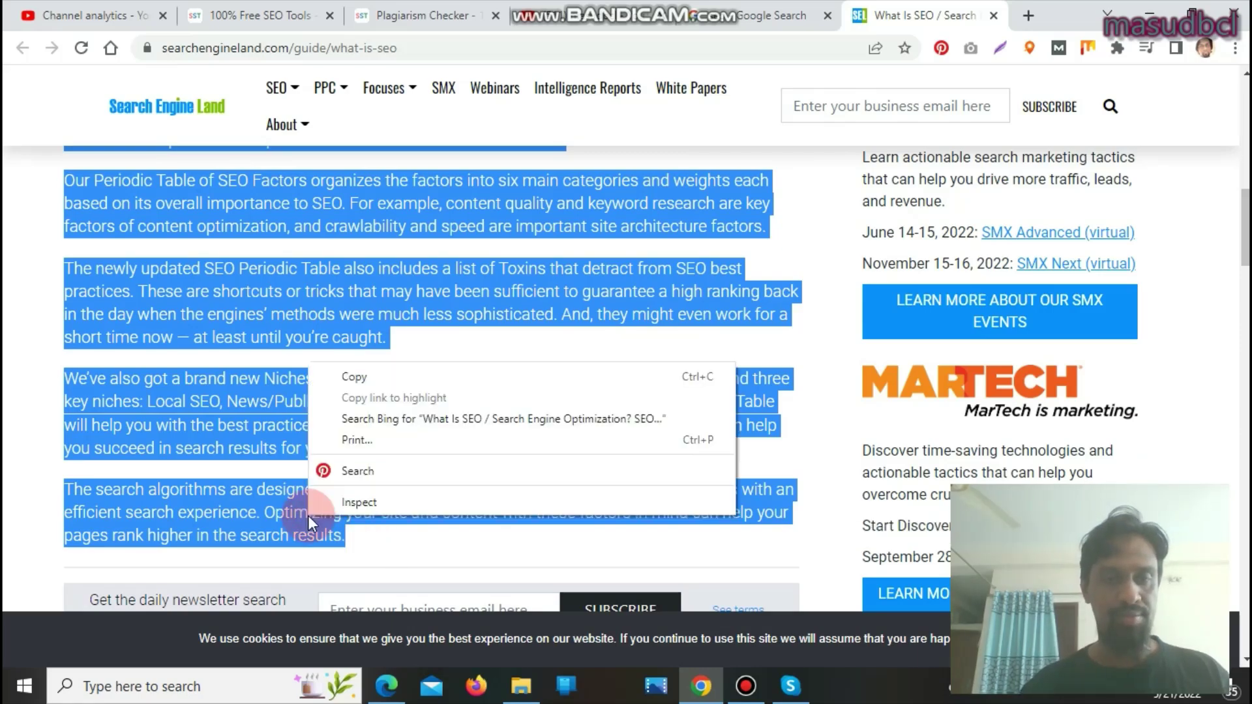
click(362, 375)
Switch back to the Plagiarism Checker page and replace all of its input text with the copied Search Engine Land article.
click(470, 2)
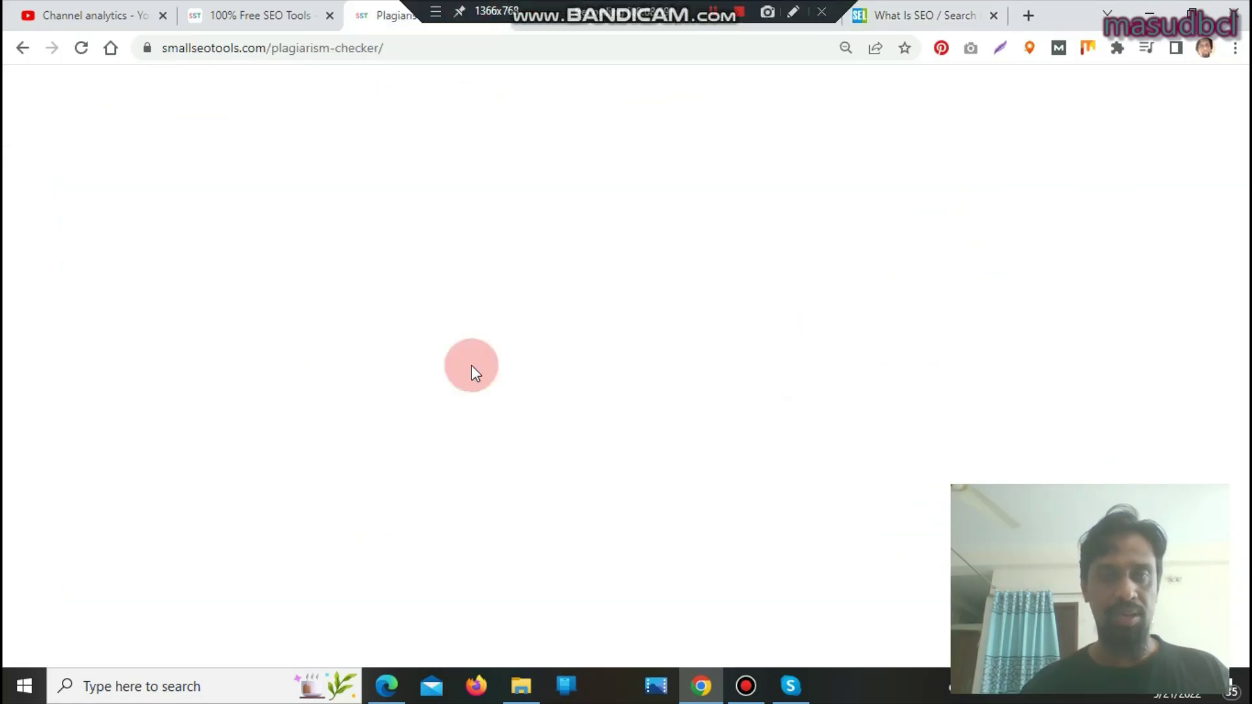
click(499, 260)
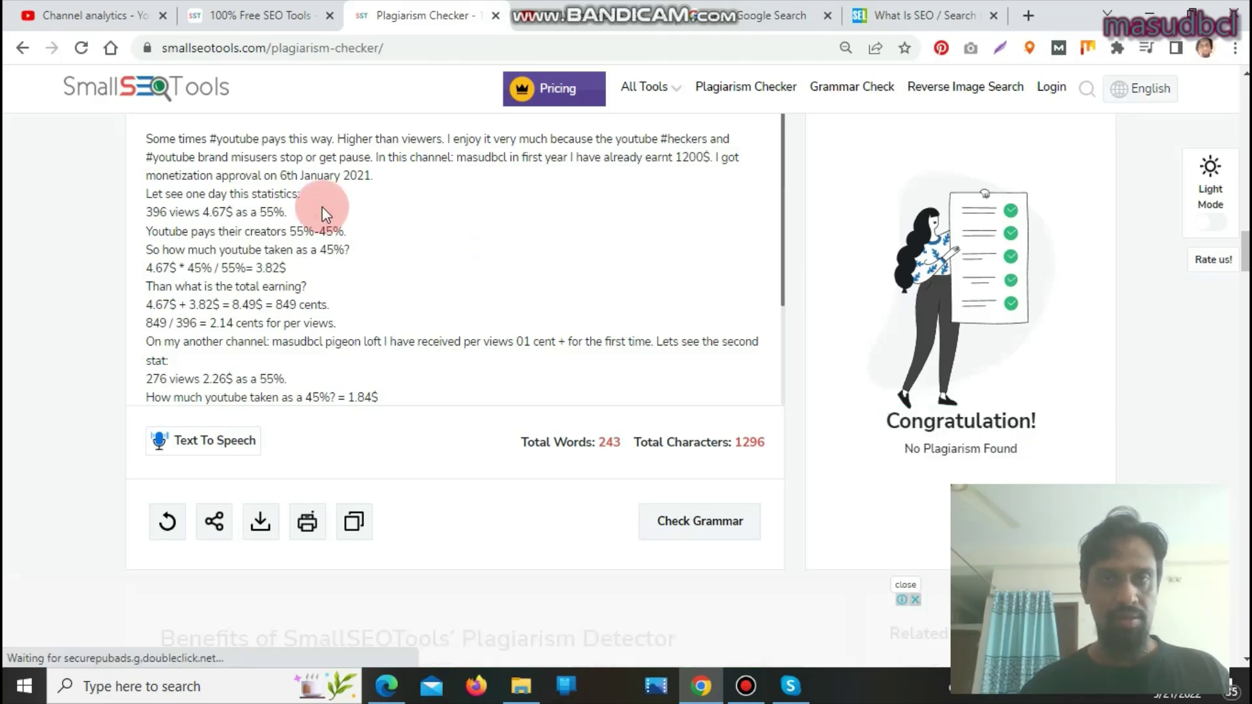
mouse_move(730, 20)
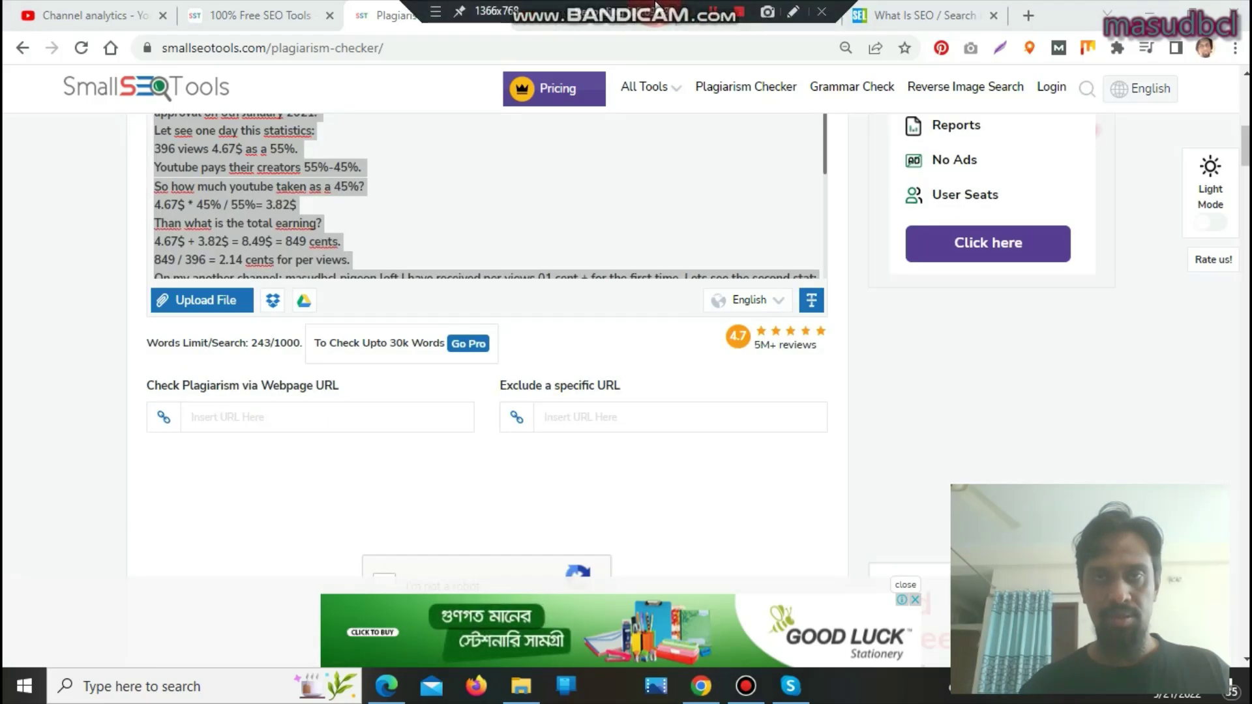
click(630, 138)
drag(631, 139, 366, 161)
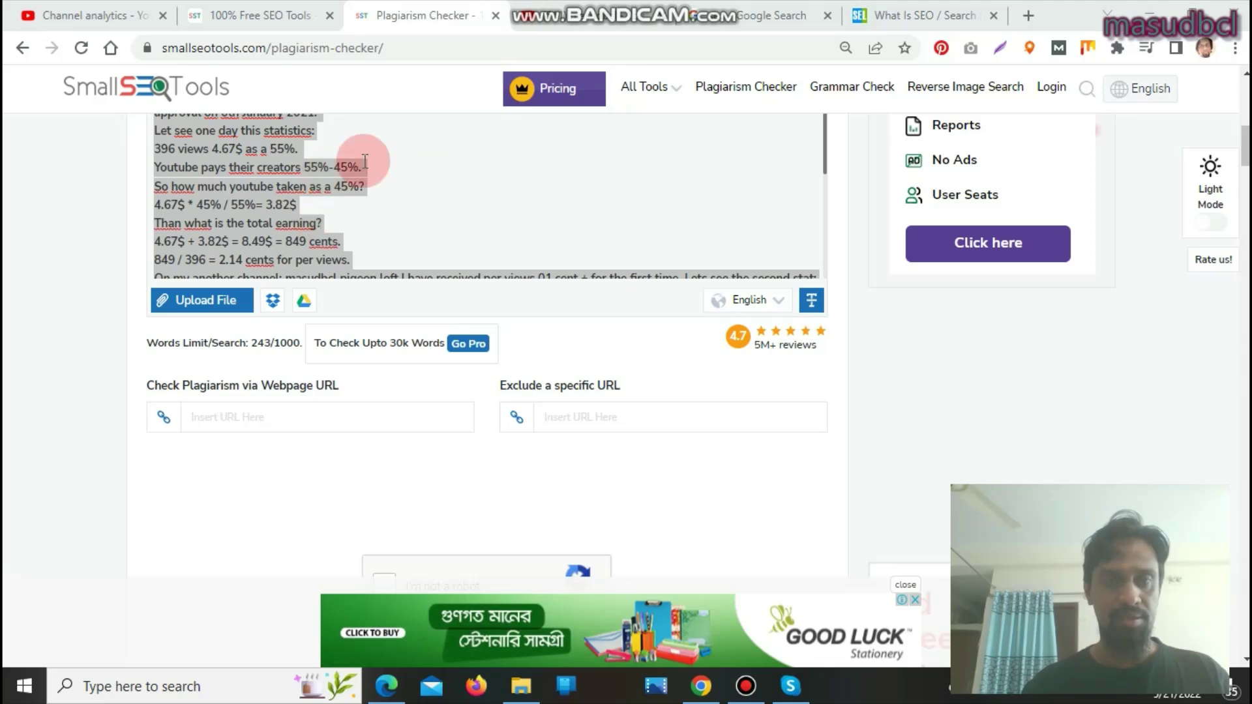
click(436, 201)
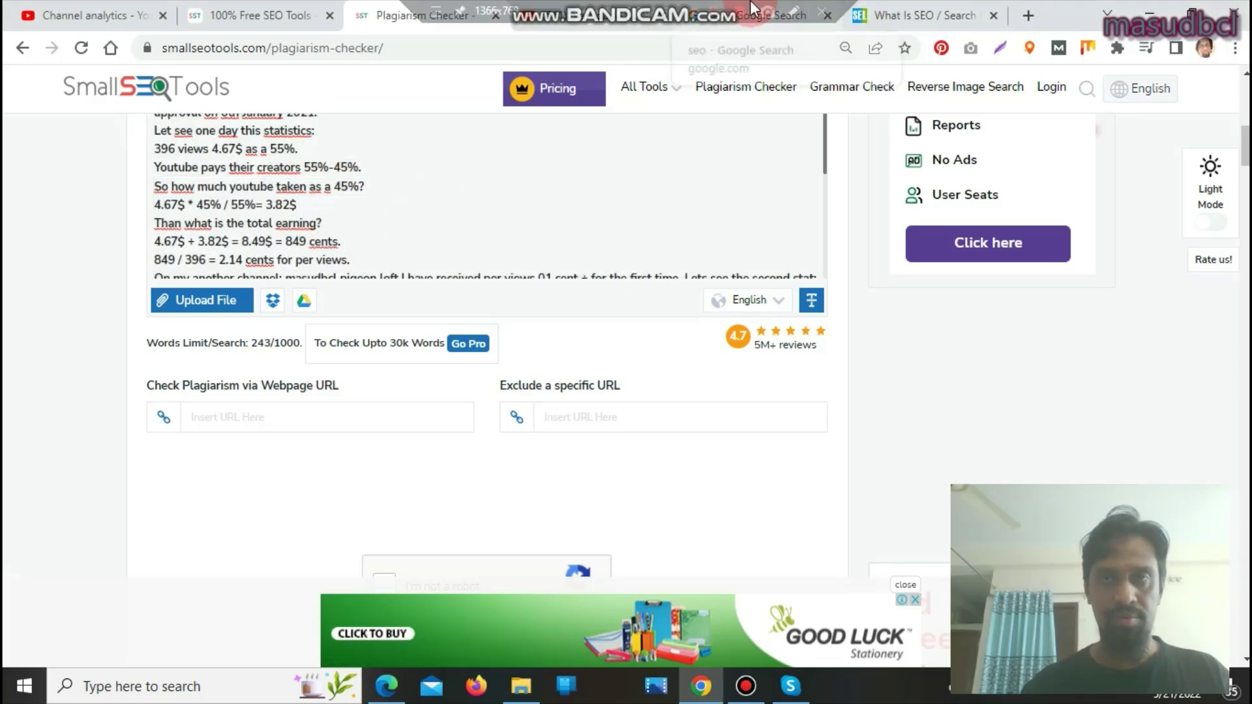
key(ctrl+v)
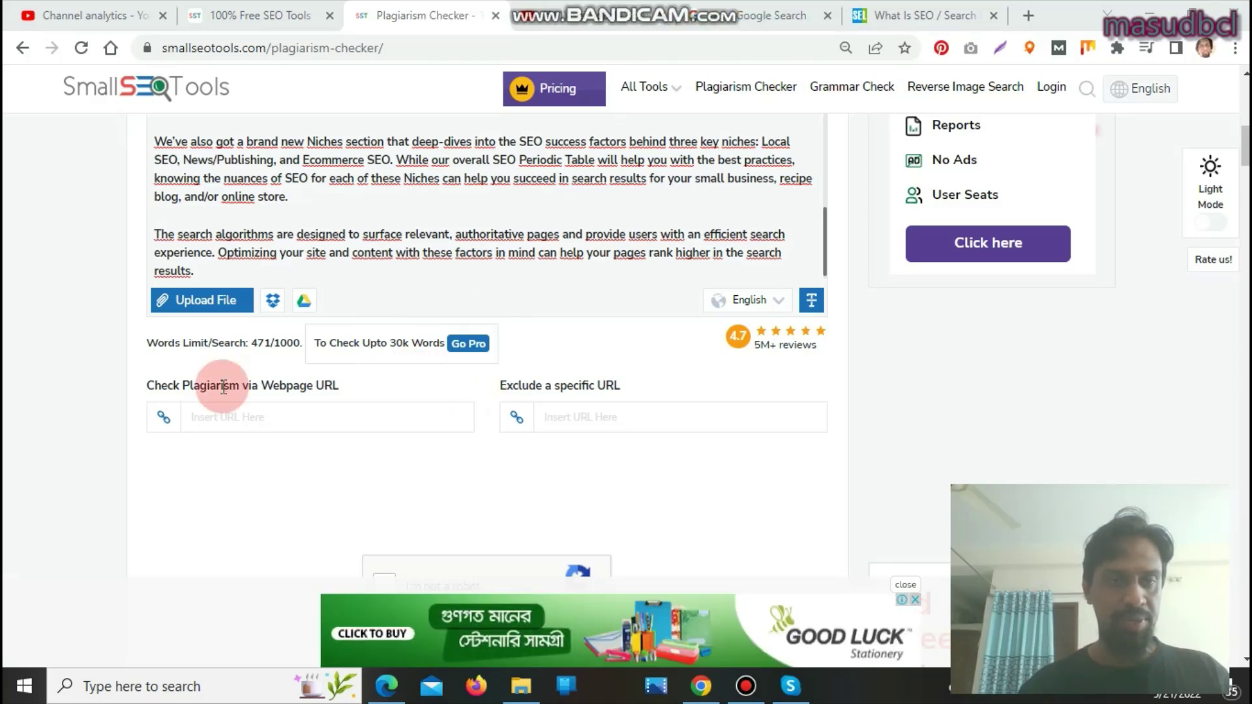
Complete the "I'm not a robot" verification and run the plagiarism check on the pasted article text.
drag(1246, 162, 1246, 176)
click(391, 454)
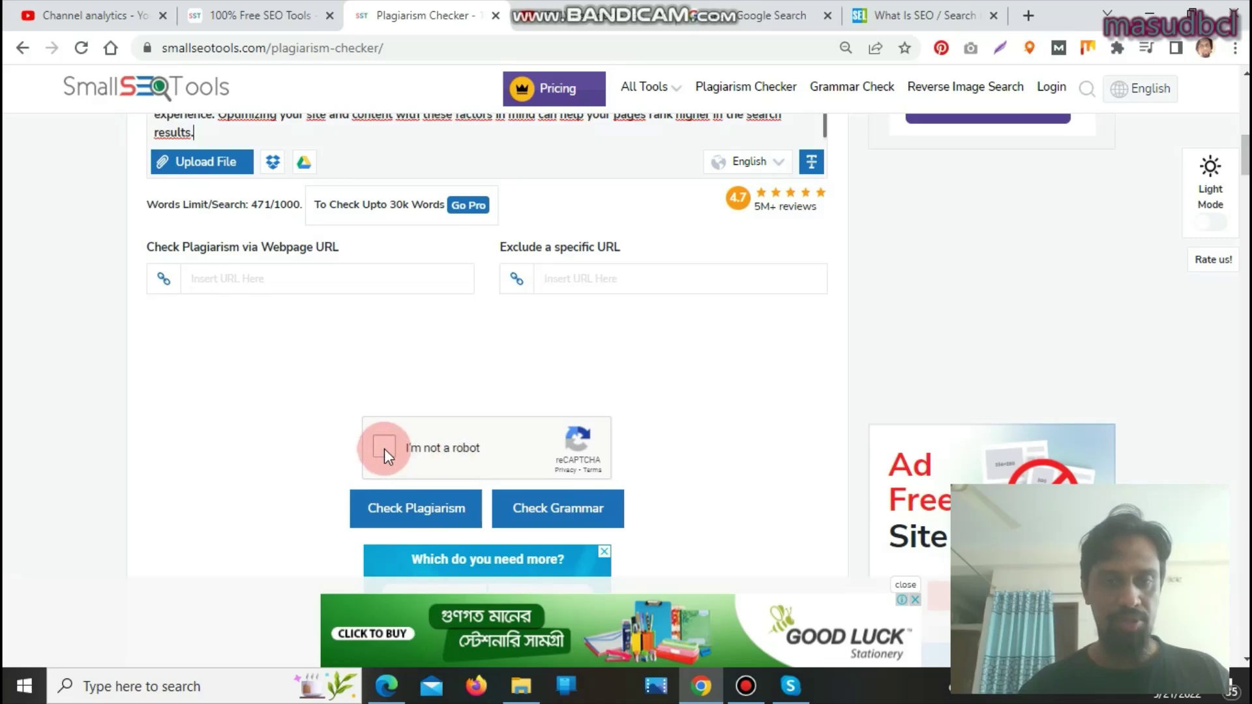
mouse_move(720, 19)
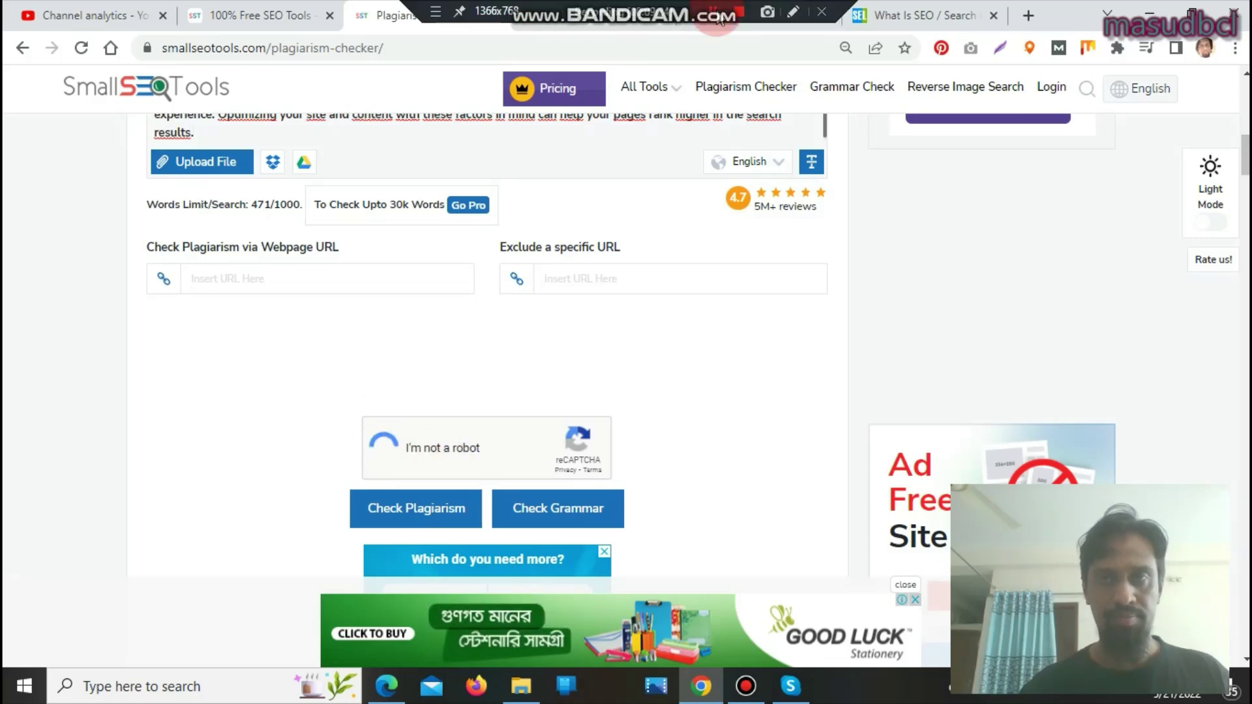
click(404, 511)
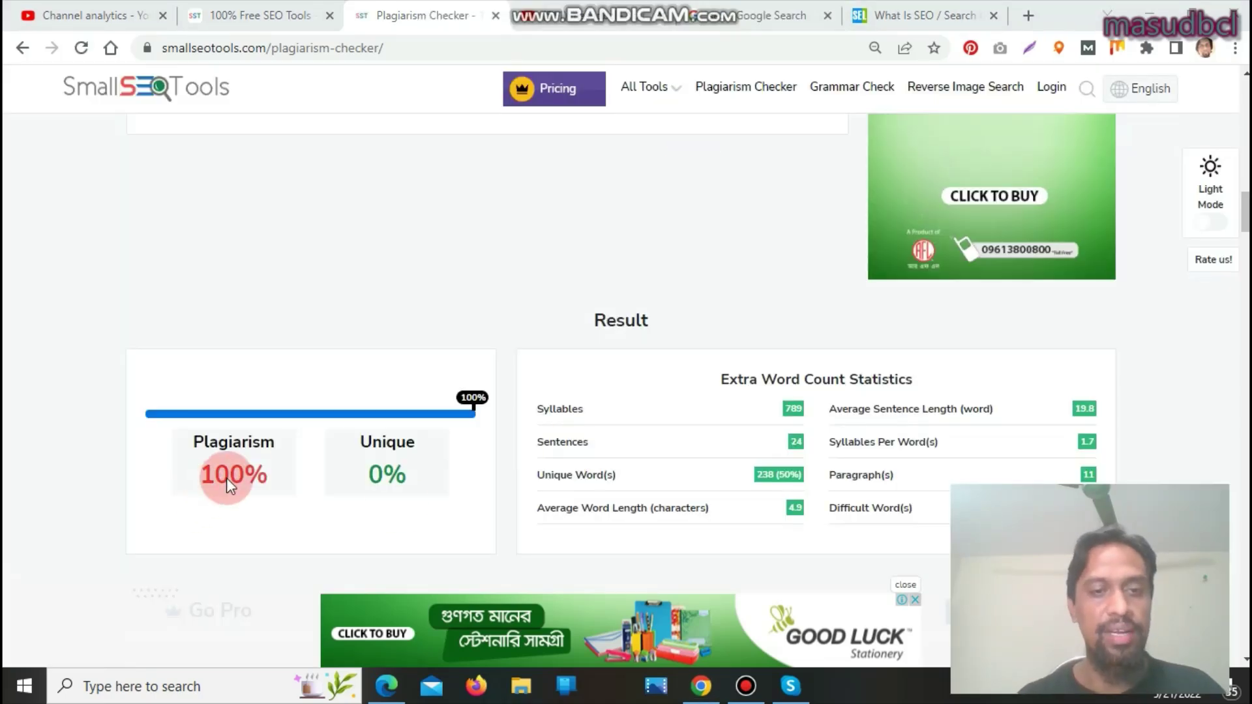
Examine the plagiarism result, word statistics and matched sources for the Search Engine Land article.
scroll(411, 454, down, 1)
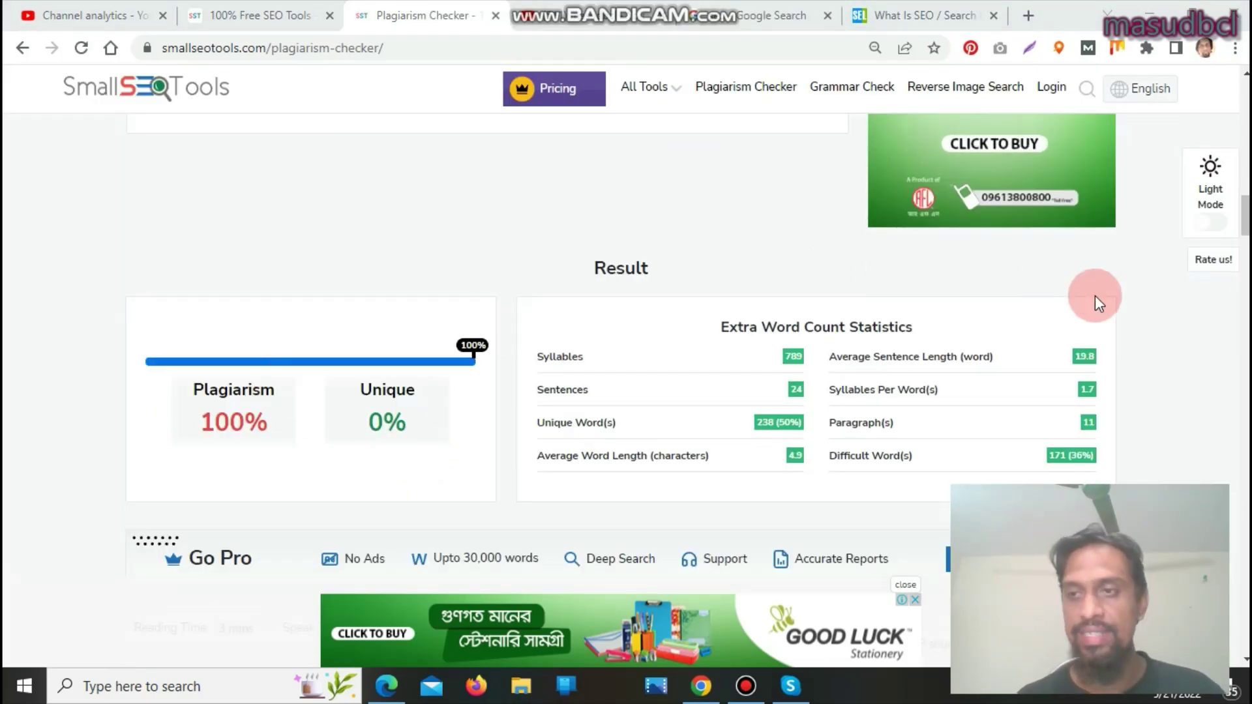
drag(1246, 212, 1246, 267)
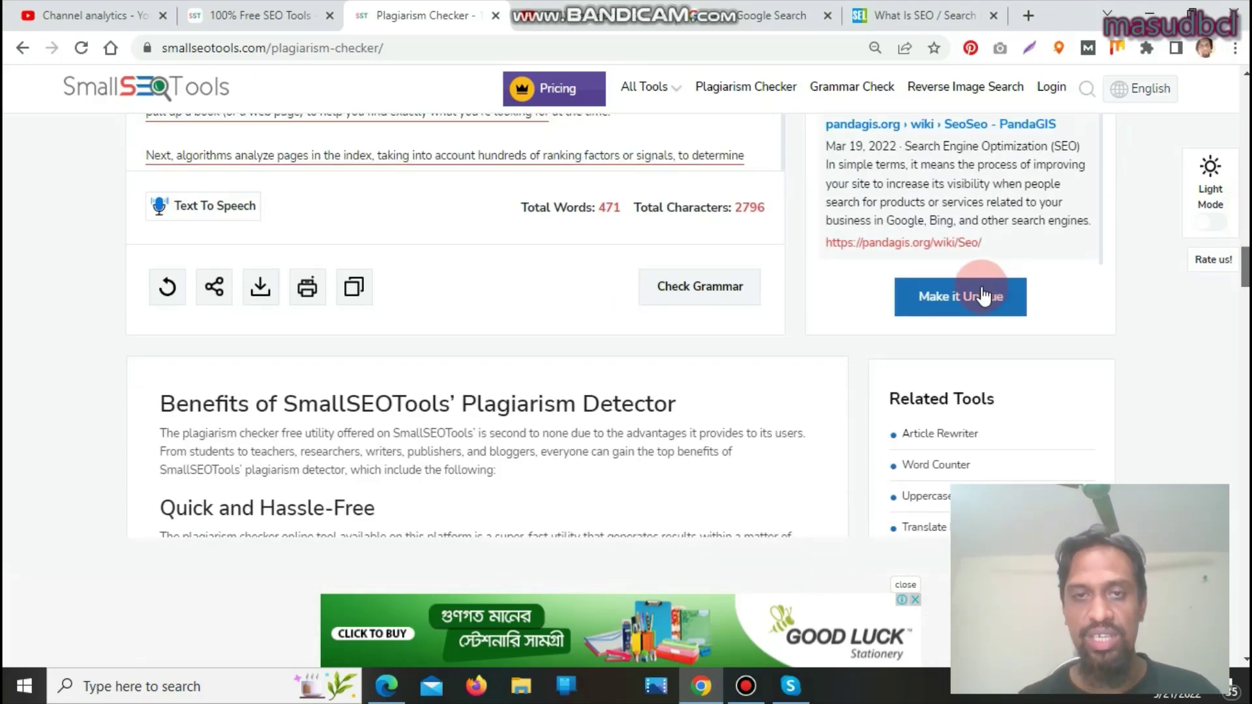
Examine the plagiarism checker's word limits per plan in the table further down the page, highlighting "1000 words" in the Free plan's row.
click(1140, 300)
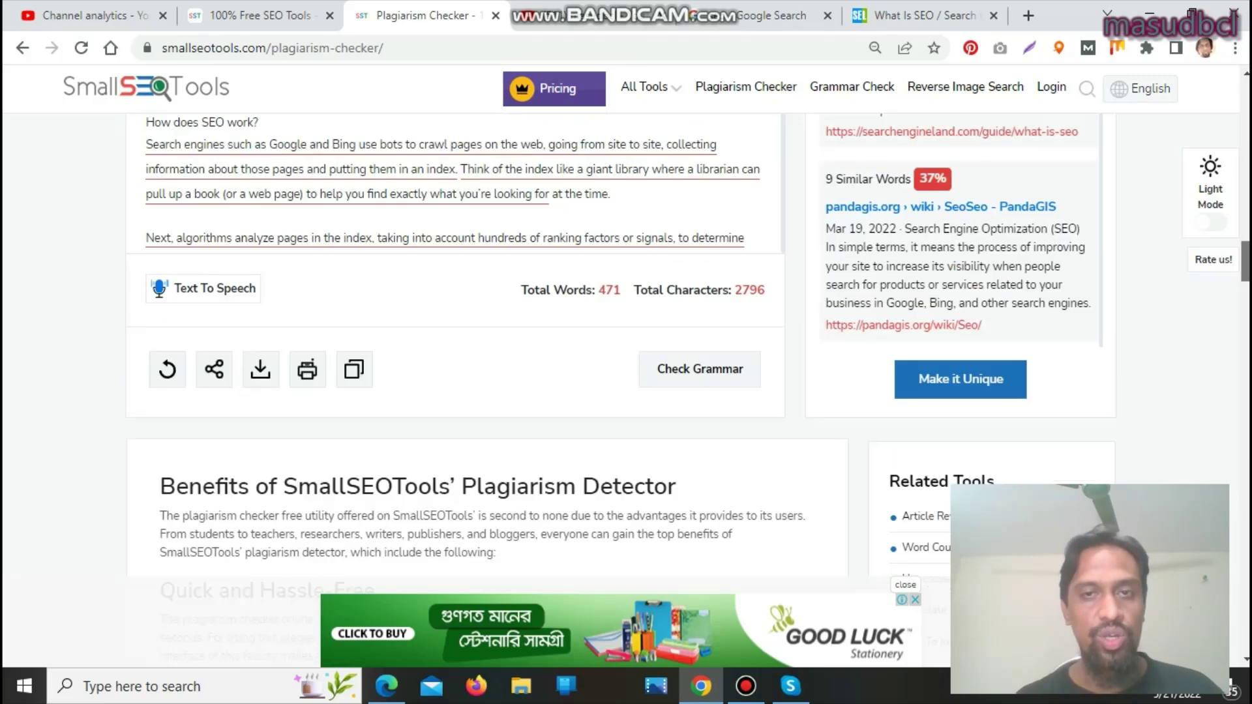
scroll(489, 391, down, 15)
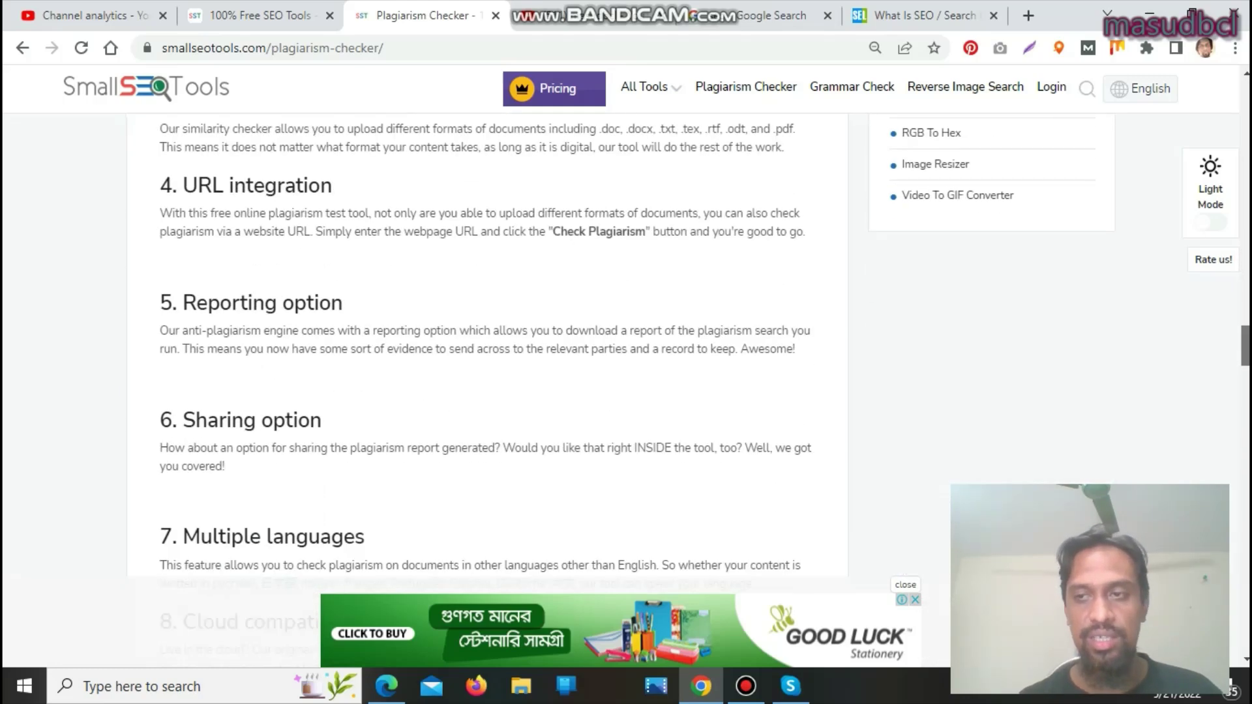
click(1245, 335)
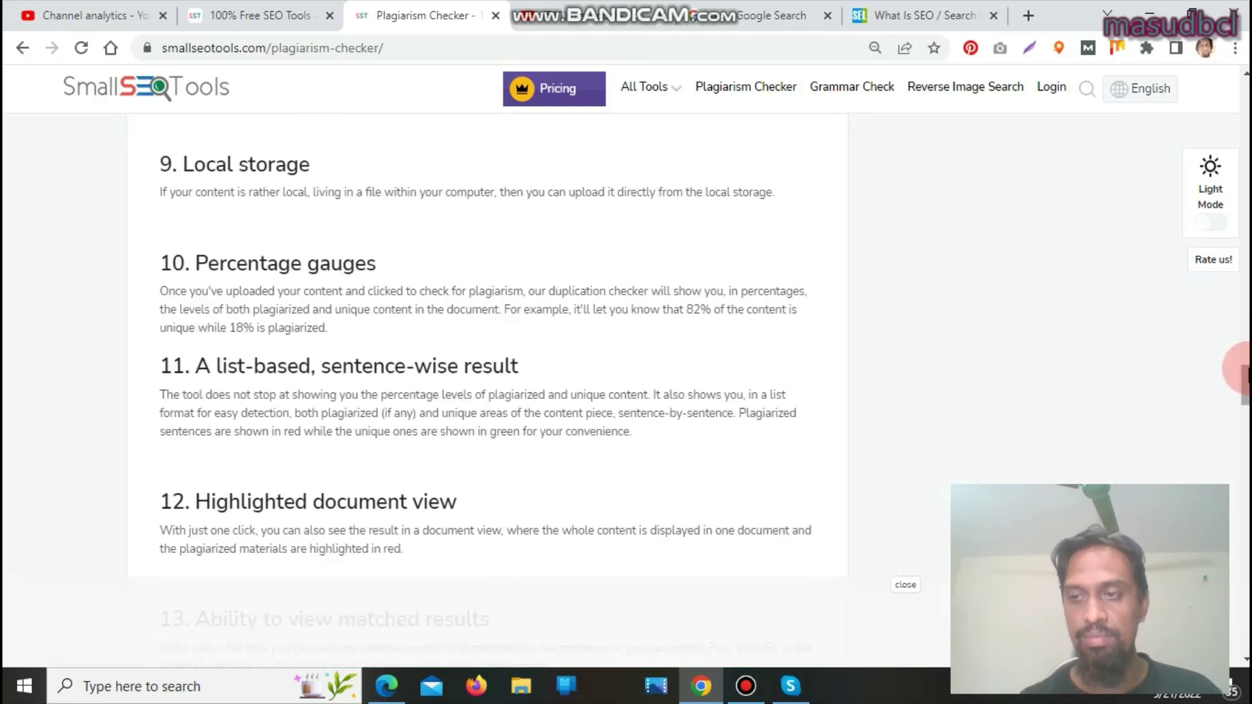
drag(1248, 372, 1246, 534)
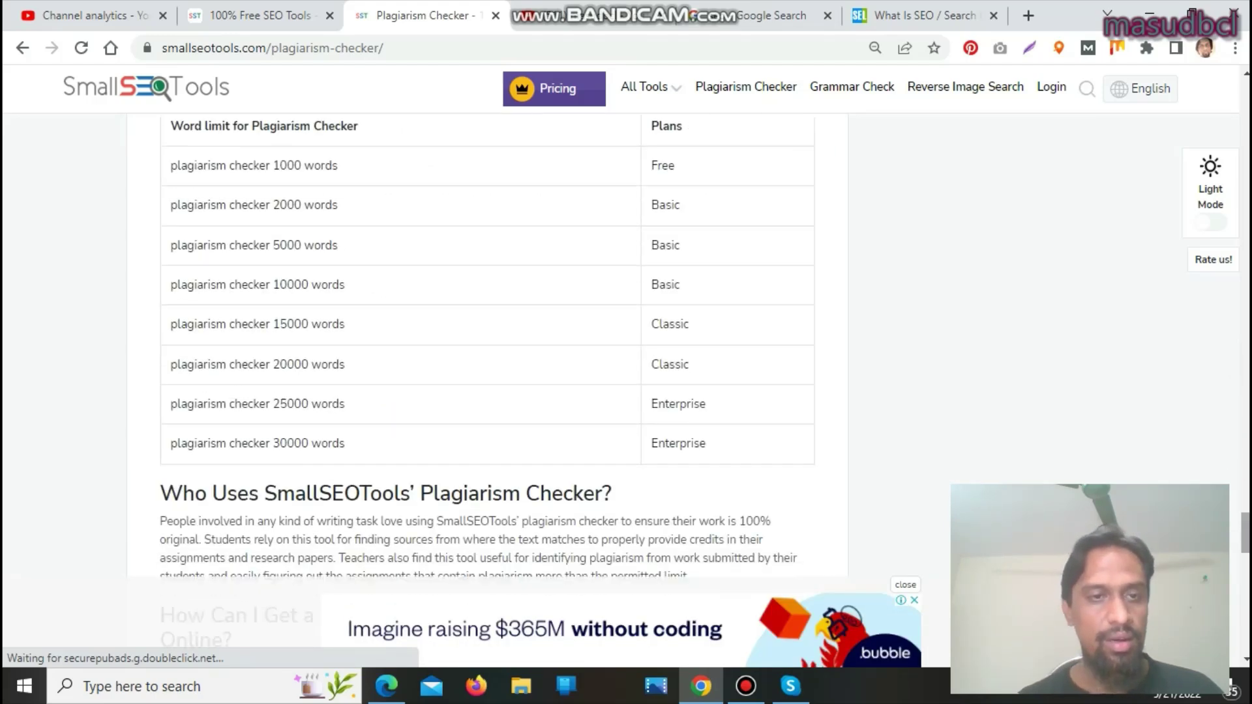
click(285, 444)
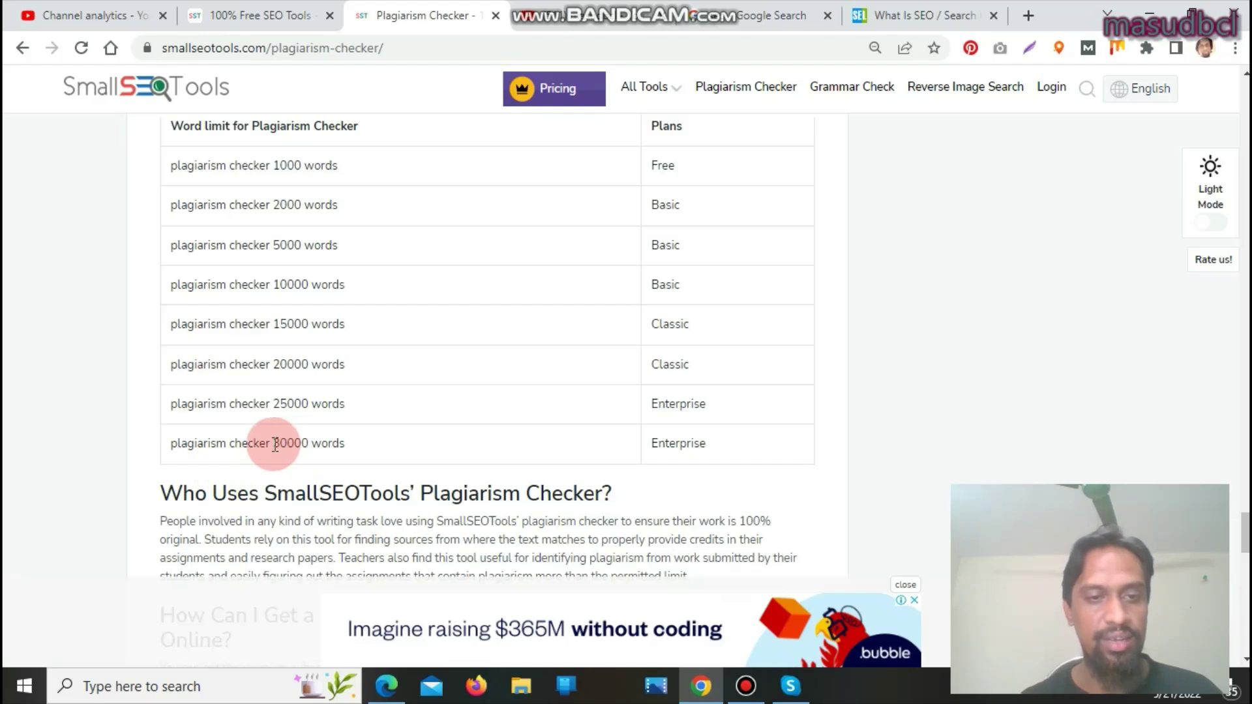
click(378, 427)
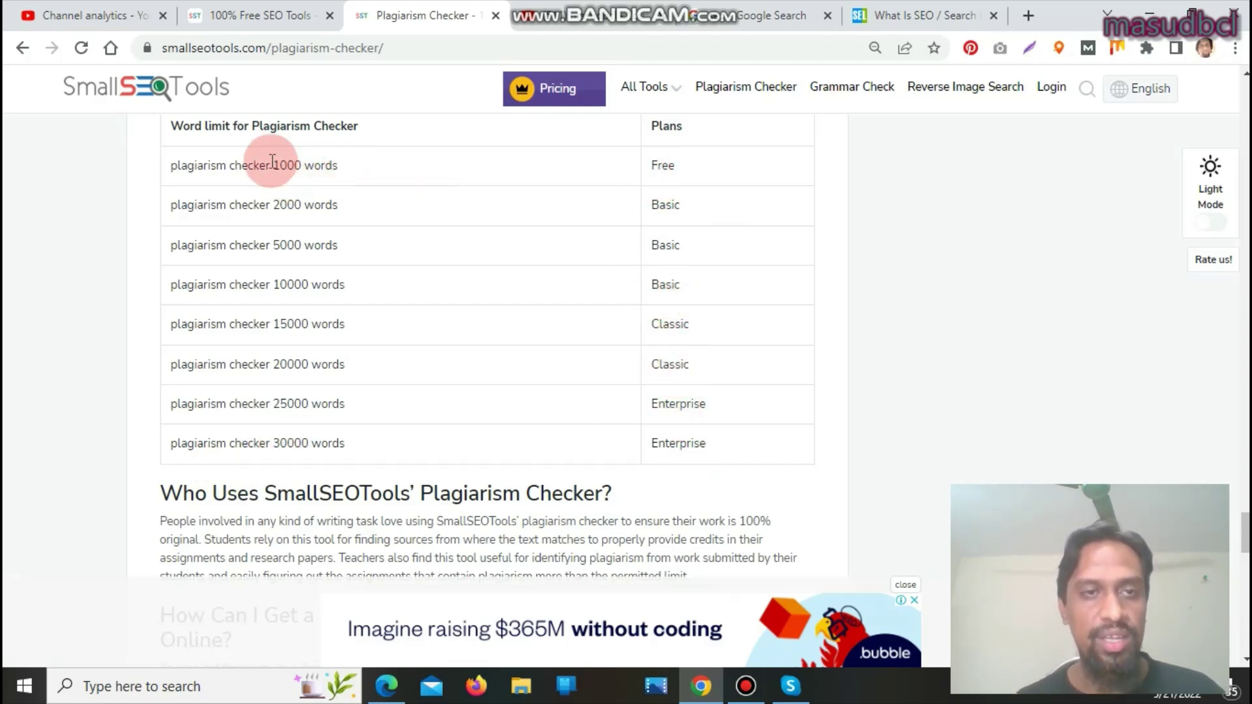
key(shift+End)
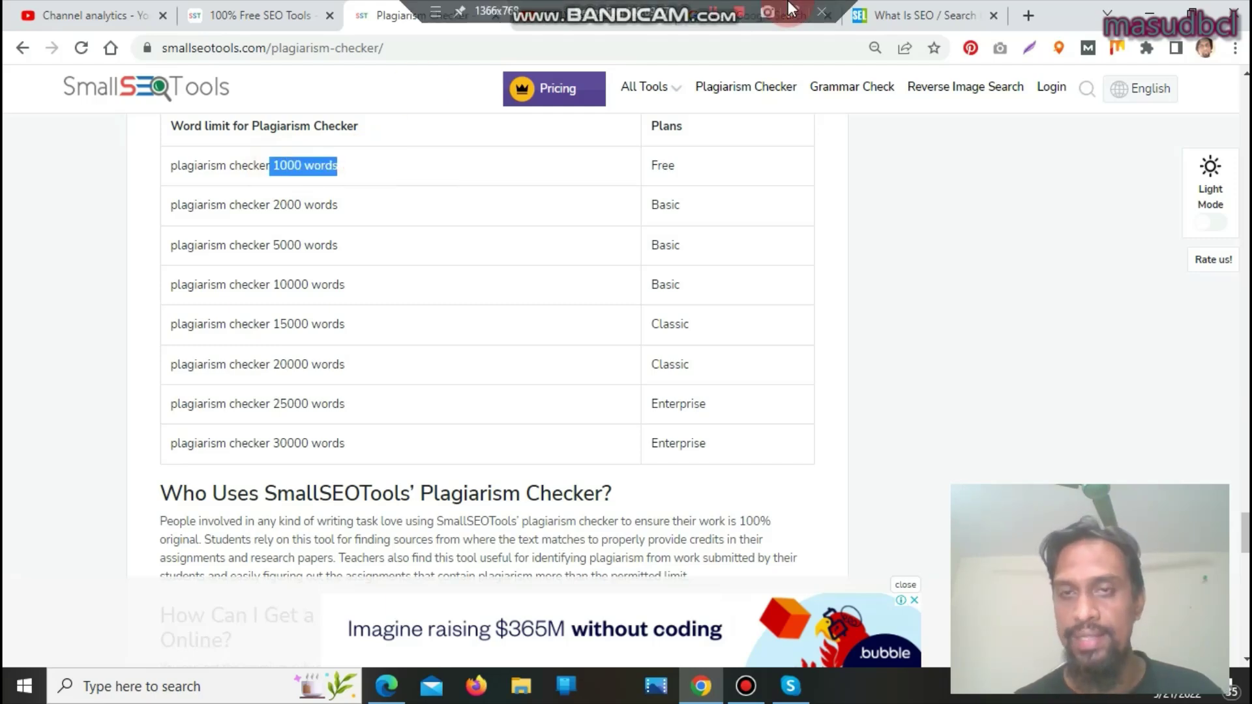